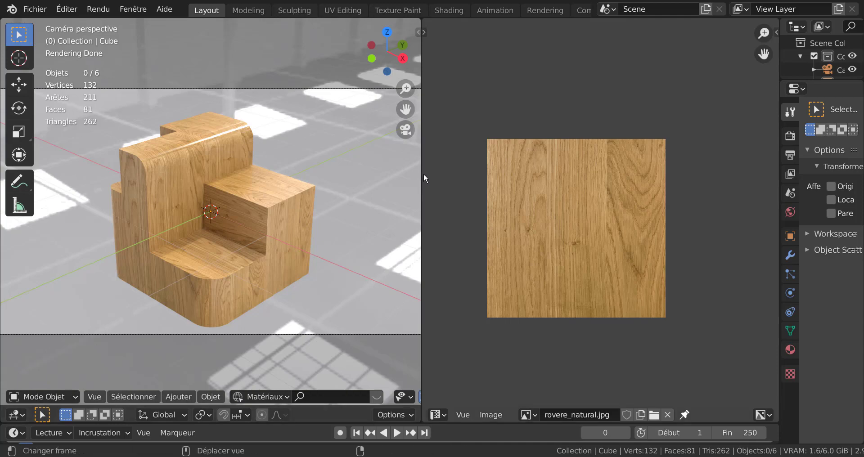
- Widen the 3D viewport and examine the wood texture on the block model from several sides
drag(422, 180, 522, 172)
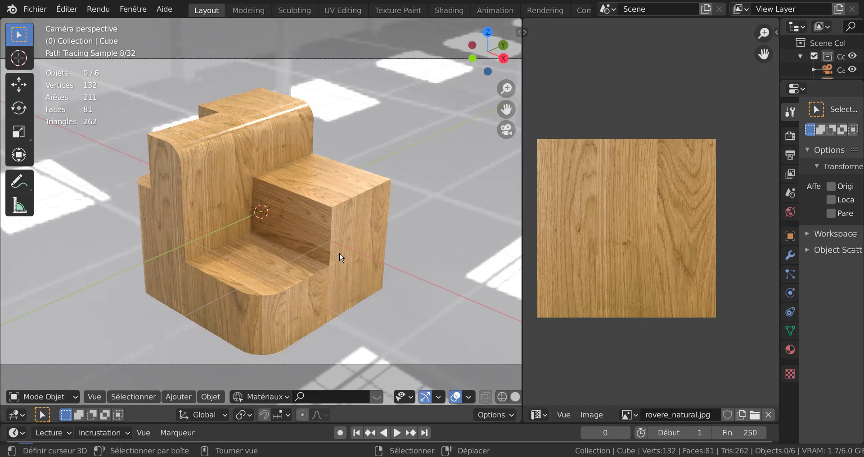
middle_drag(319, 253, 416, 247)
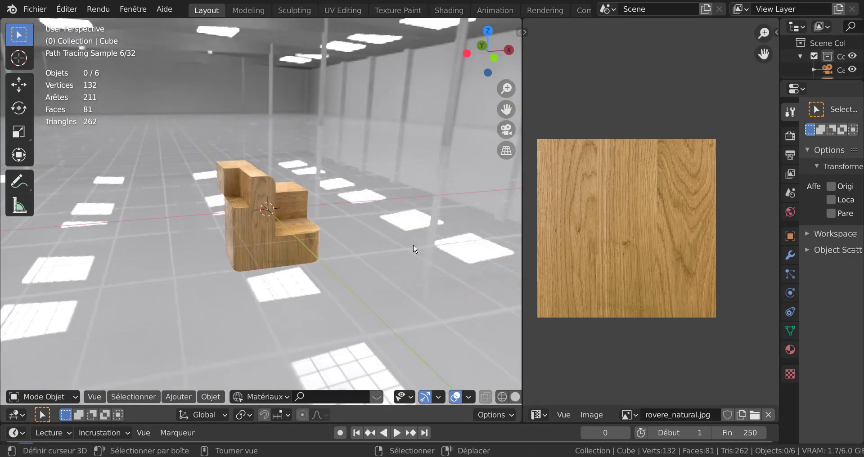
scroll(415, 247, up, 3)
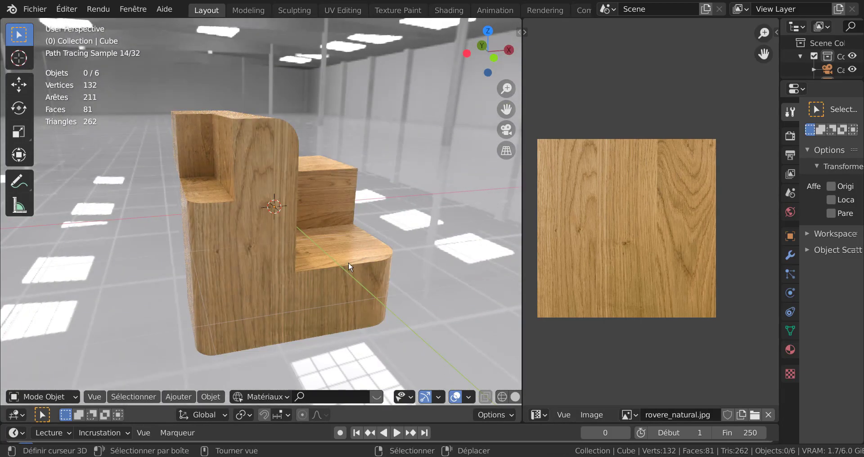
middle_drag(347, 260, 392, 276)
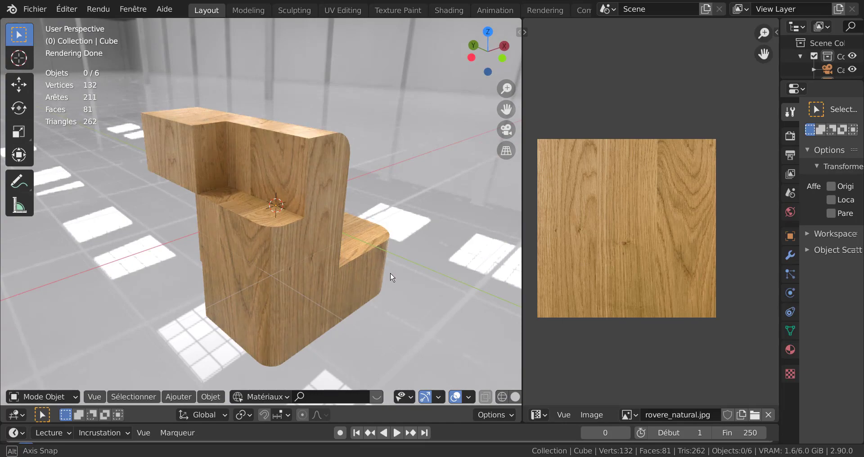
mouse_move(392, 277)
middle_down()
mouse_move(221, 275)
mouse_move(225, 268)
middle_up()
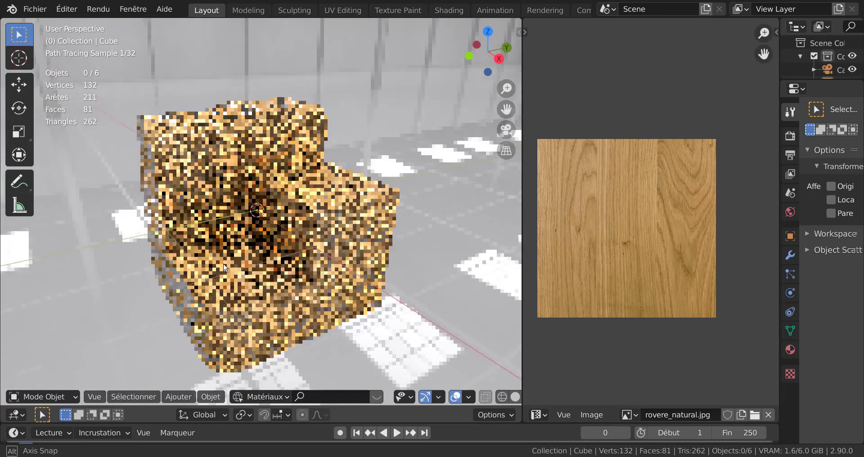
- Enter Edit Mode with all of the block's geometry selected, and widen the properties editor so the tool options are readable
key(Tab)
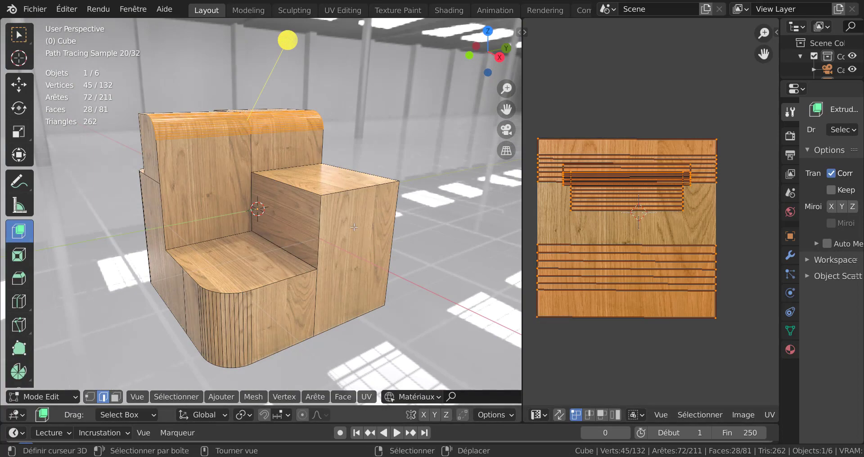
key(a)
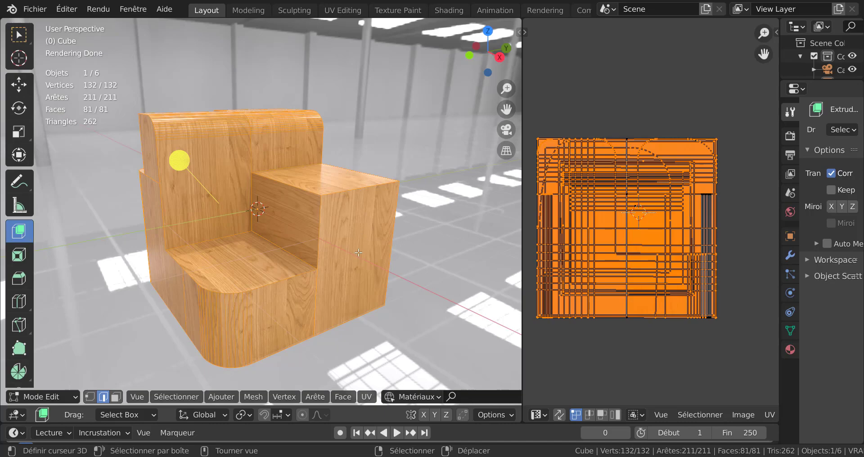
middle_drag(354, 267, 365, 265)
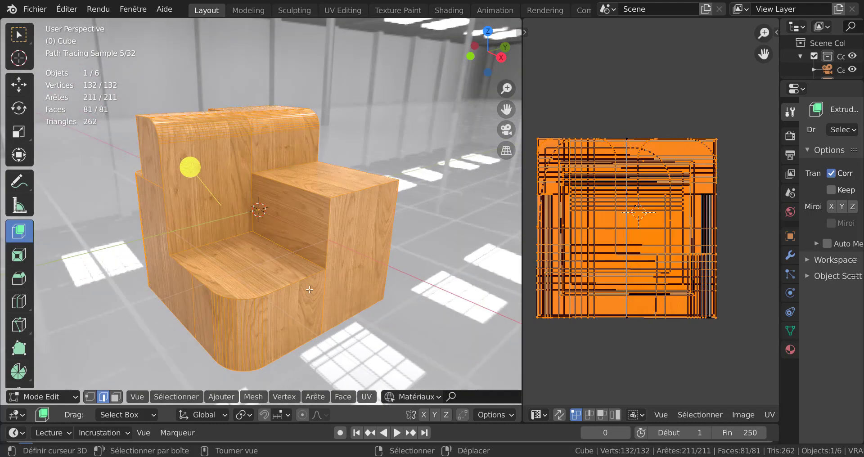
drag(780, 135, 712, 135)
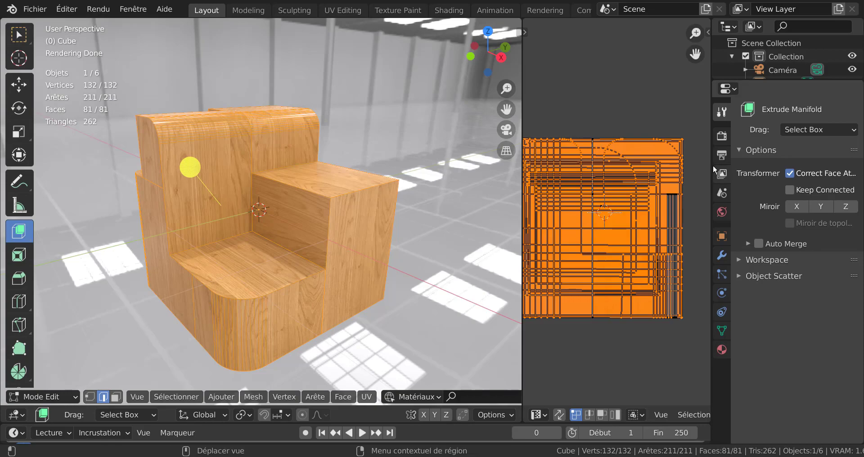
drag(712, 166, 681, 165)
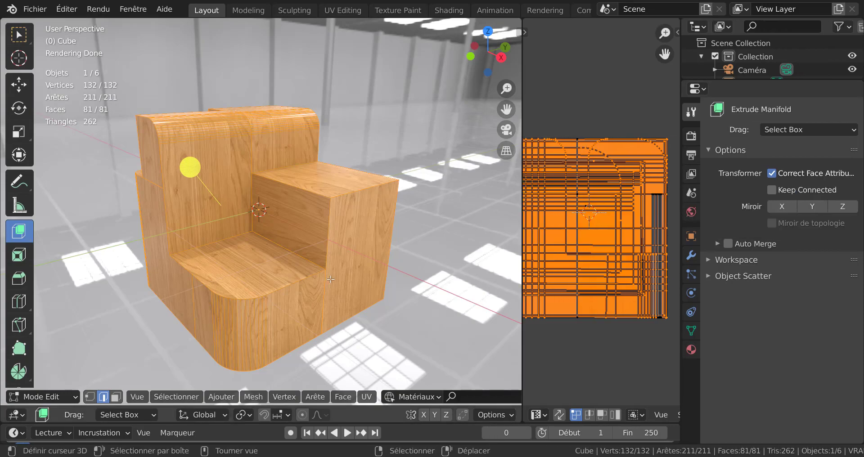
- Examine the wood grain on the block's top, rounded edges and inner step faces from several angles
middle_drag(330, 280, 346, 312)
scroll(347, 313, up, 4)
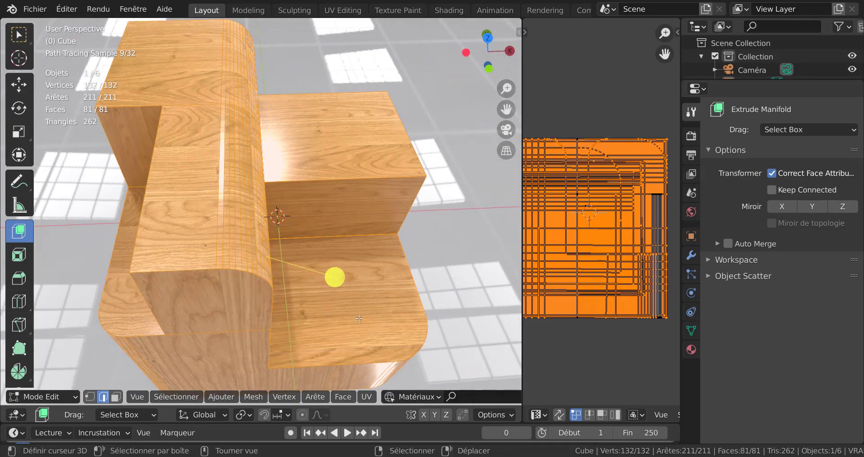
middle_drag(395, 296, 167, 217)
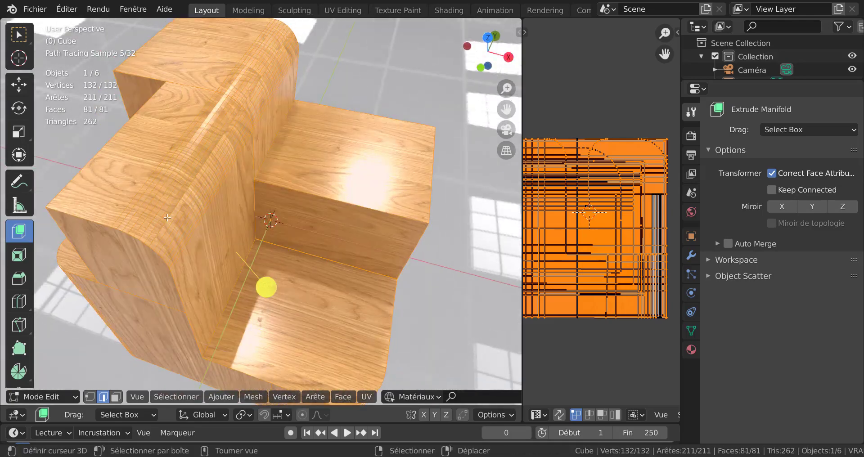
middle_drag(212, 252, 250, 281)
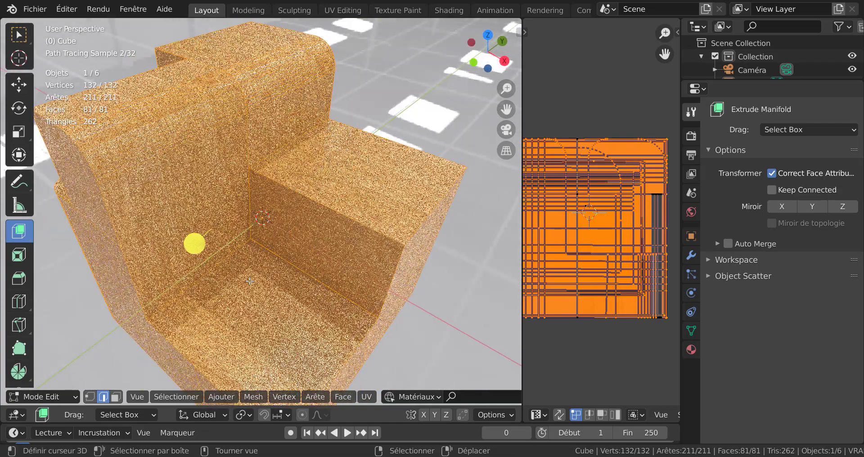
scroll(250, 280, down, 3)
middle_drag(278, 315, 277, 292)
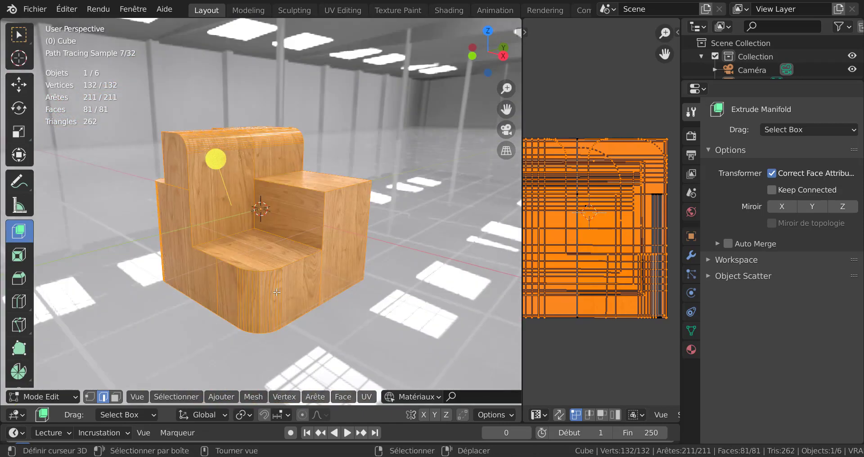
middle_drag(282, 185, 283, 196)
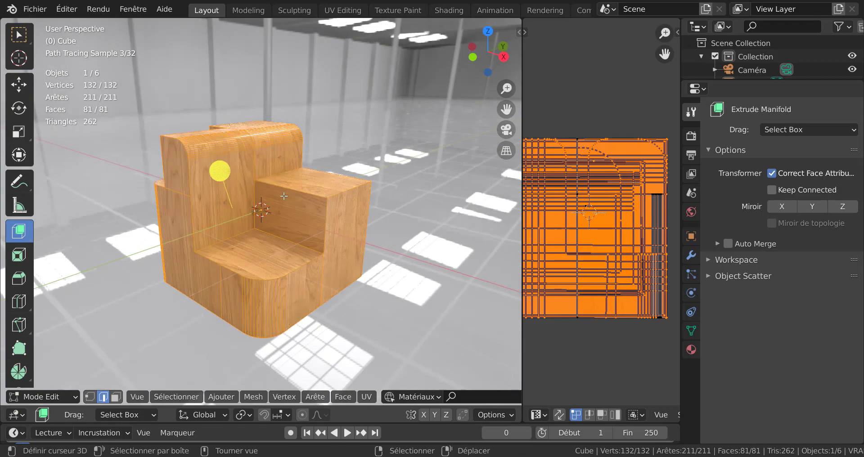
scroll(277, 232, up, 3)
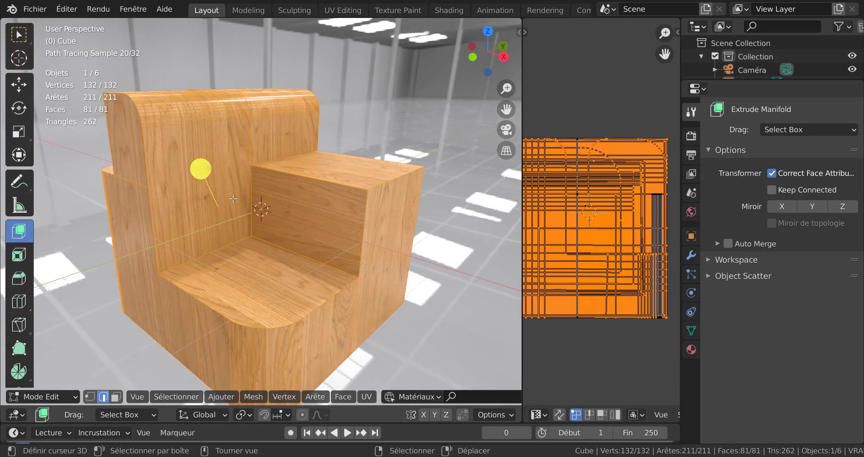
scroll(420, 297, down, 1)
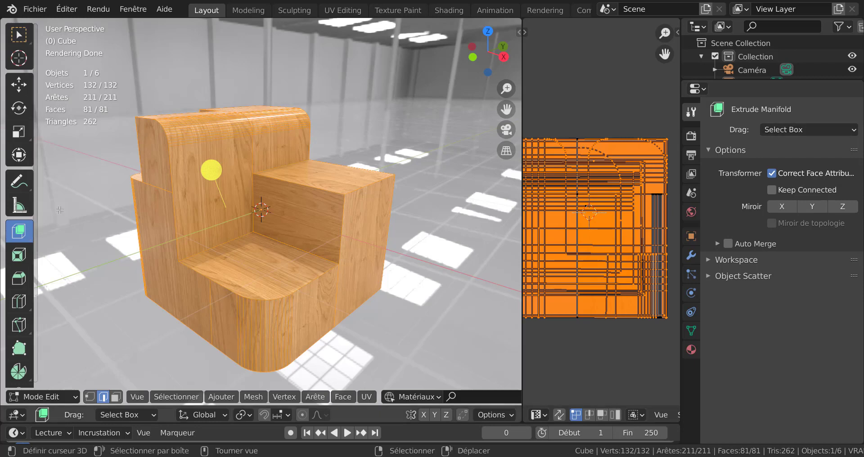
- Activate the Extrude Manifold tool and widen the 3D viewport over the UV editor
click(18, 232)
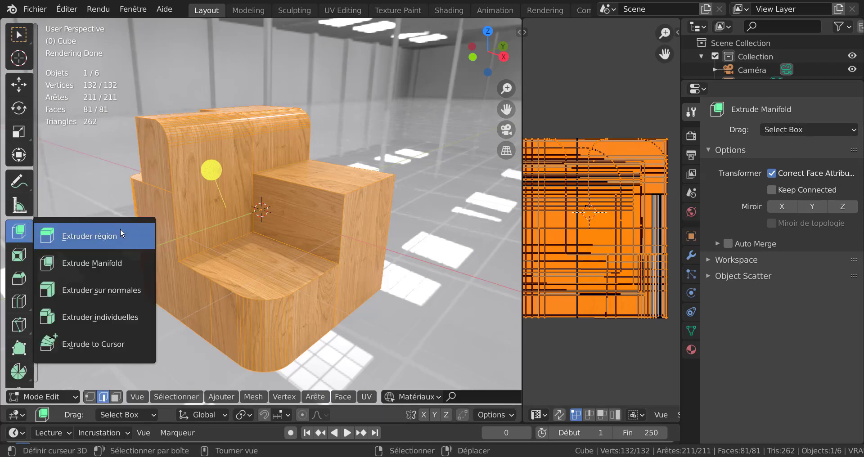
click(85, 265)
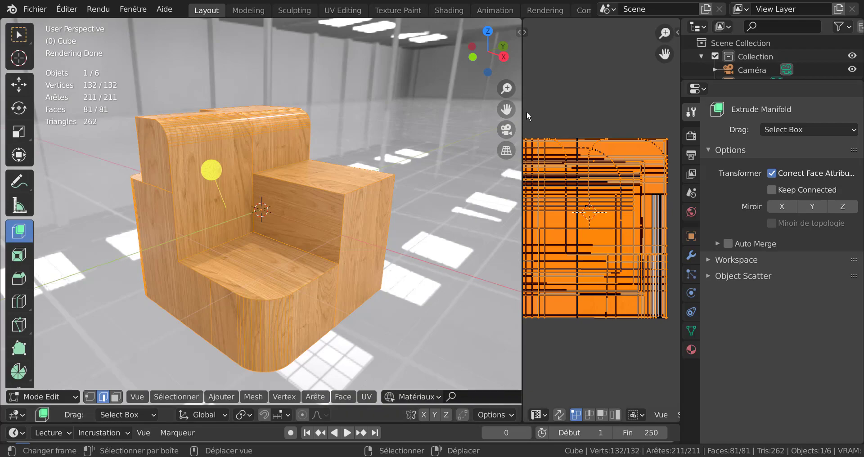
drag(522, 119, 635, 129)
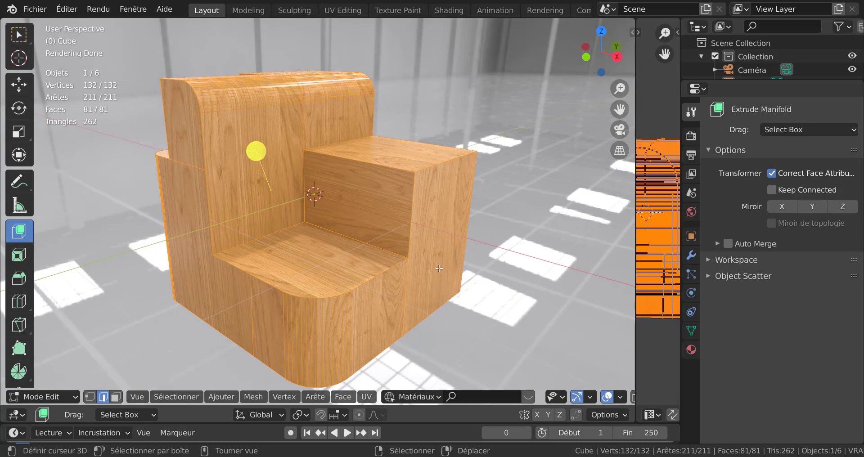
middle_drag(451, 292, 428, 282)
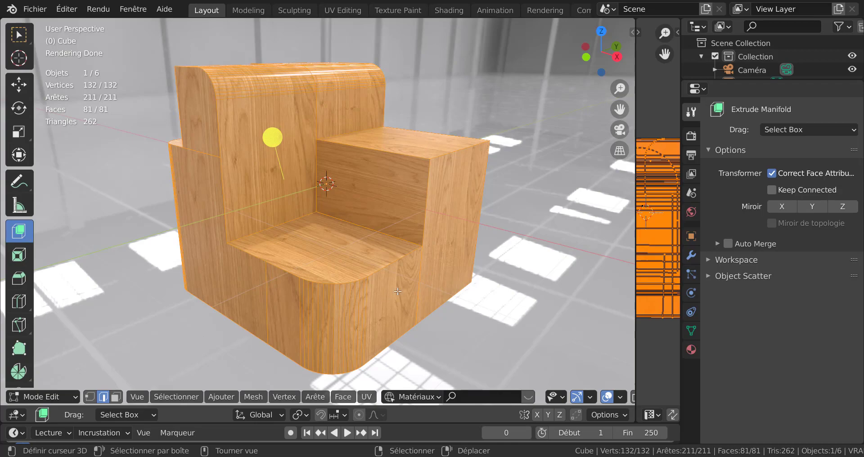
middle_drag(435, 306, 423, 308)
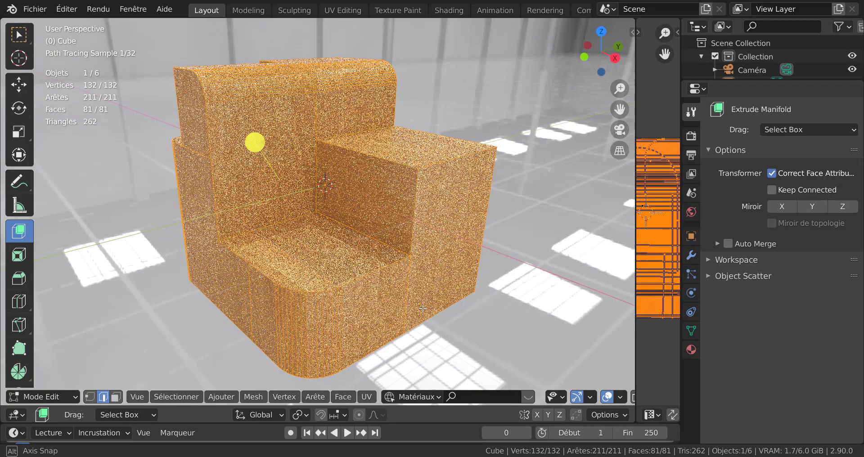
scroll(423, 308, up, 1)
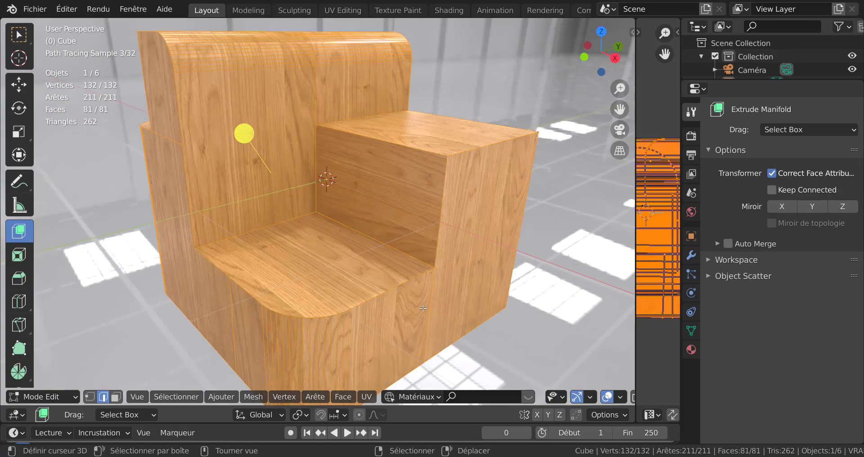
scroll(423, 309, down, 1)
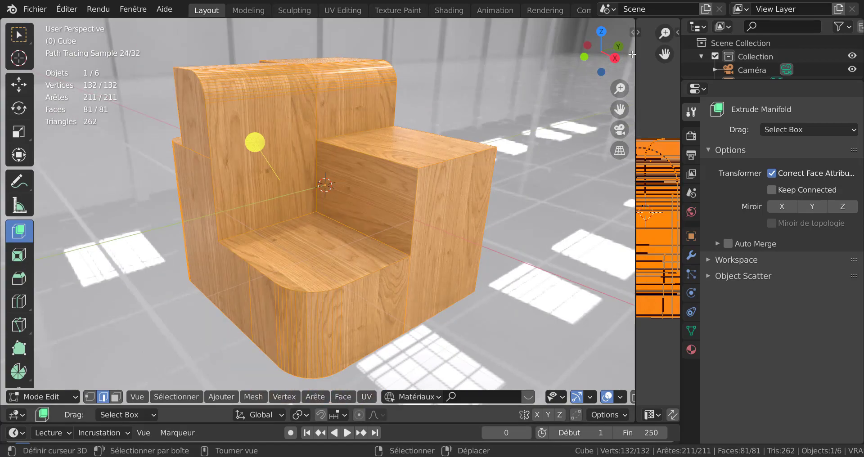
drag(634, 55, 586, 77)
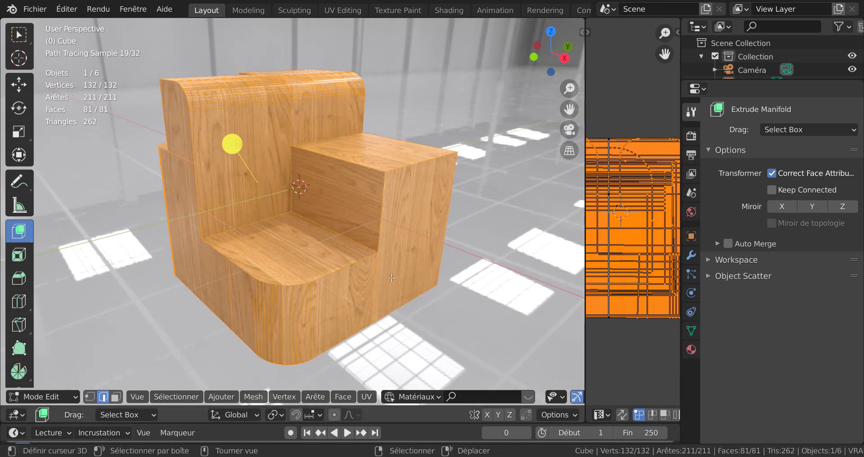
- Return to Object Mode and resize the 3D viewport so the whole rovere_natural.jpg texture shows beside the block
key(Tab)
scroll(402, 293, down, 2)
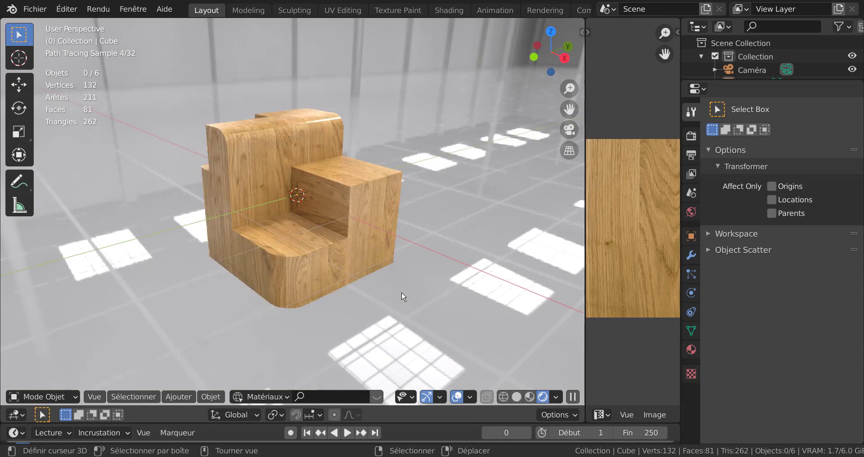
scroll(403, 297, up, 2)
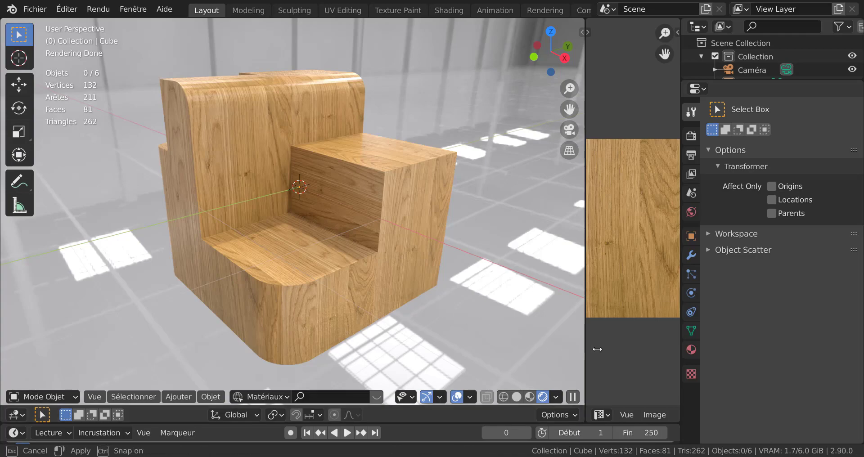
drag(585, 347, 625, 347)
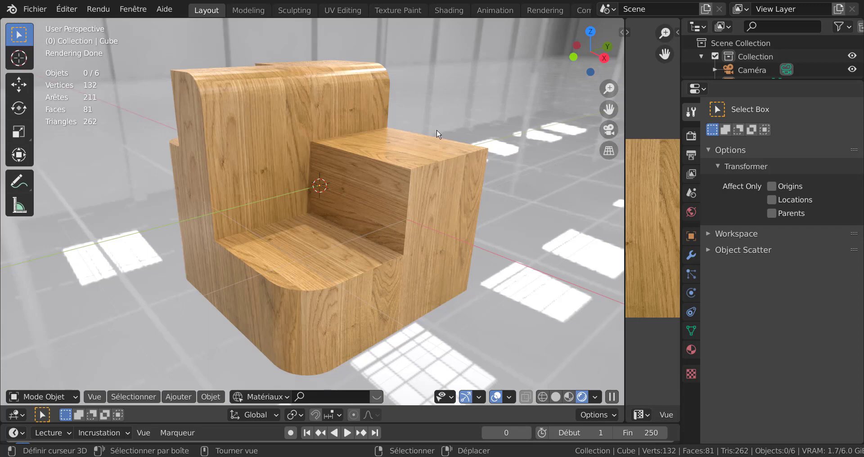
drag(624, 323, 411, 322)
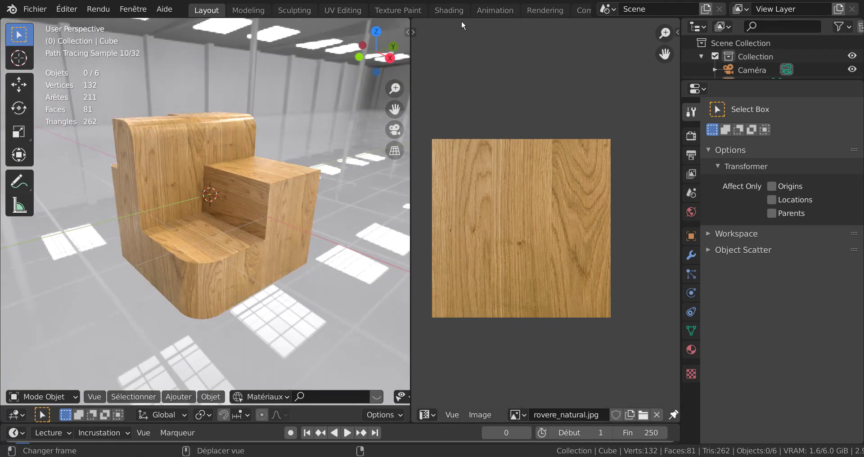
- Open the Shading workspace and widen the node editor to show the block's material nodes
click(452, 10)
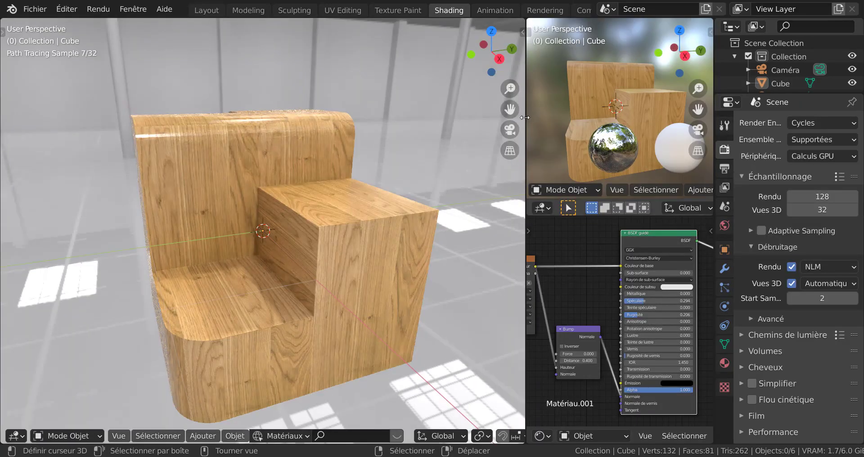
mouse_move(527, 114)
mouse_down()
mouse_move(379, 145)
mouse_move(435, 158)
mouse_up()
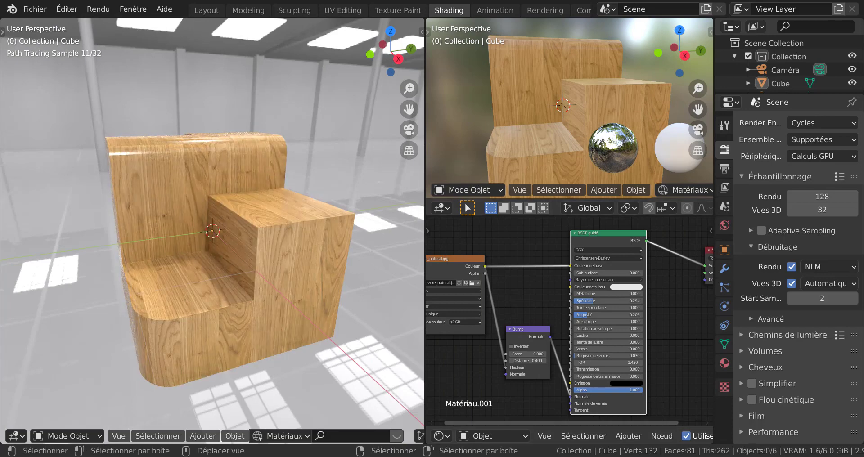
- Switch to the Rendu Blender window and examine the wood grain of the rendered block up close
mouse_move(650, 456)
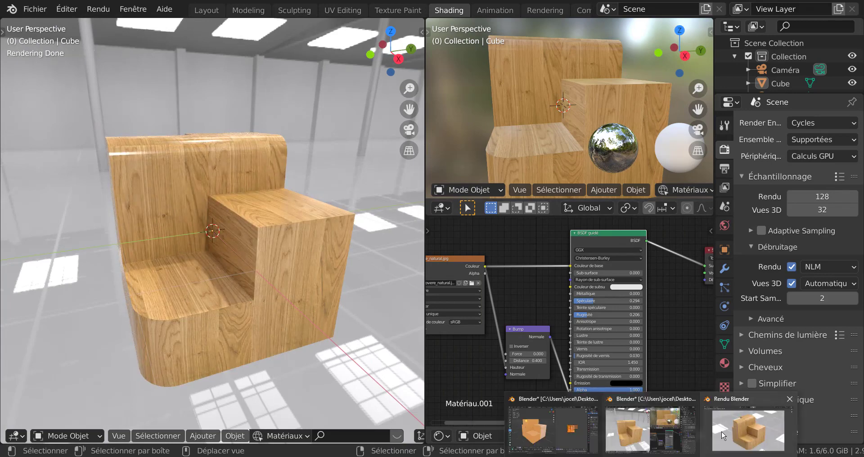
click(748, 428)
scroll(611, 277, up, 2)
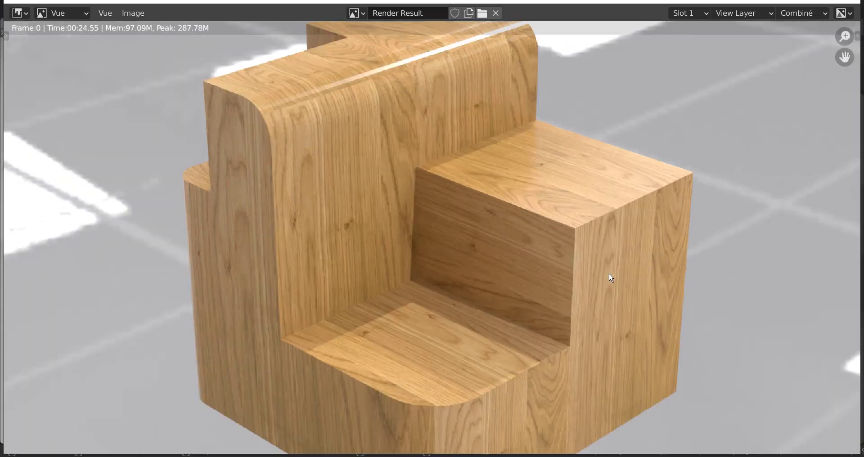
scroll(611, 278, up, 2)
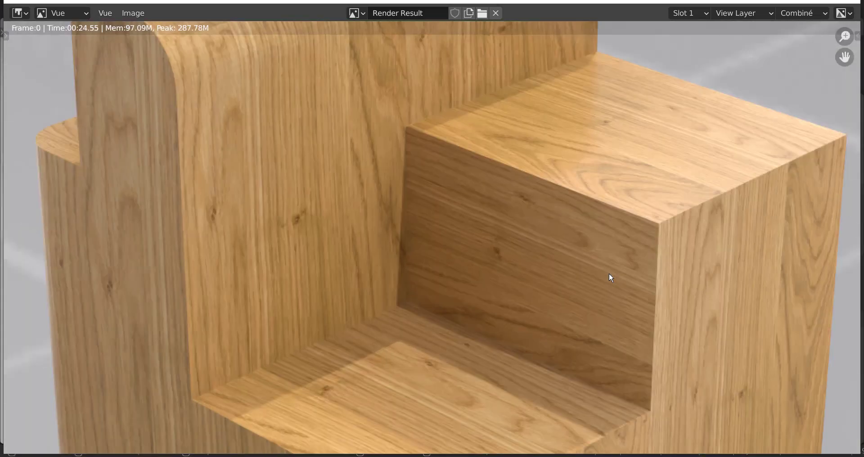
scroll(611, 277, down, 4)
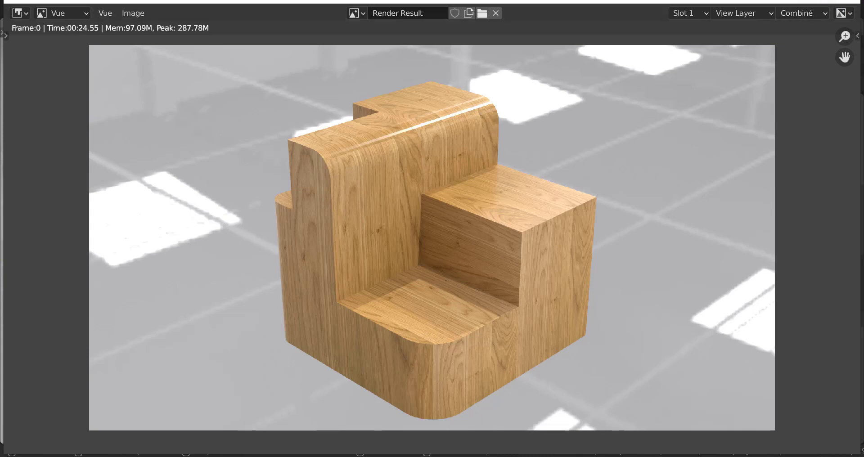
- Return to the main Blender window and move the Bump node slightly upward among the material nodes
click(810, 2)
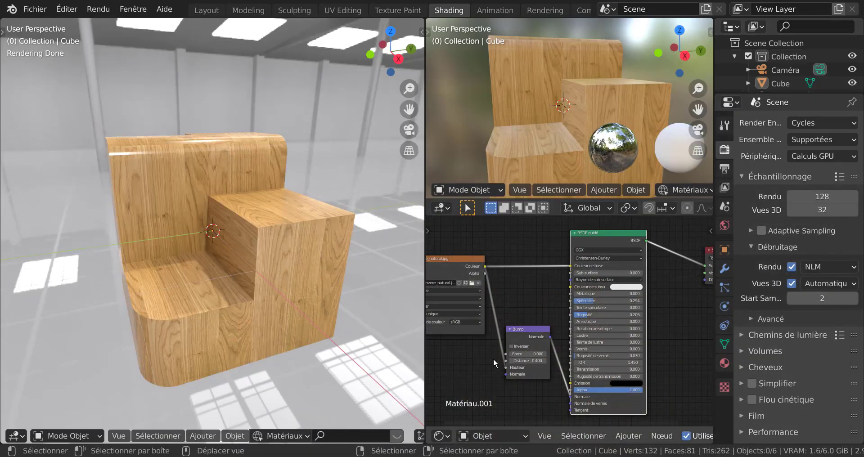
key(Home)
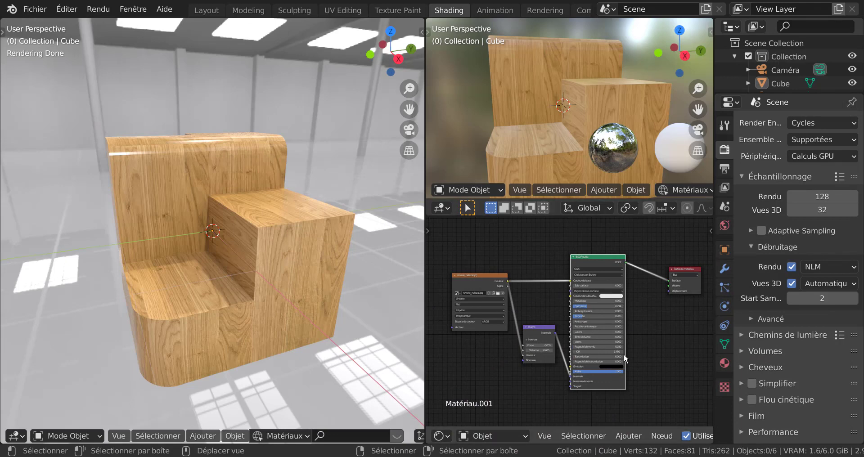
scroll(519, 375, up, 3)
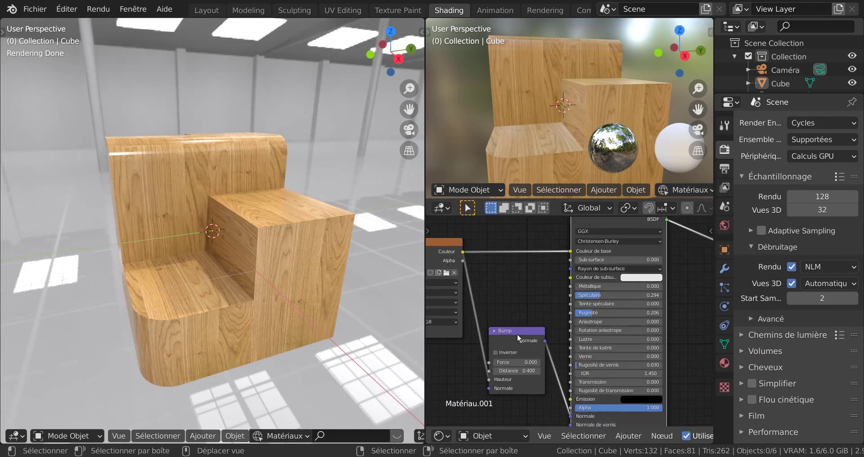
drag(518, 339, 515, 314)
scroll(496, 362, down, 1)
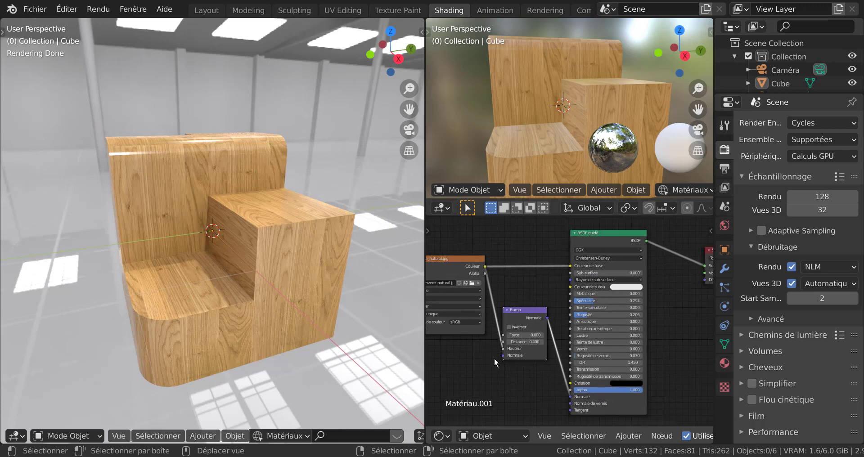
- Raise the Bump node's Force to 0.333 to show the relief on the wooden block, and lower it again
scroll(495, 362, up, 2)
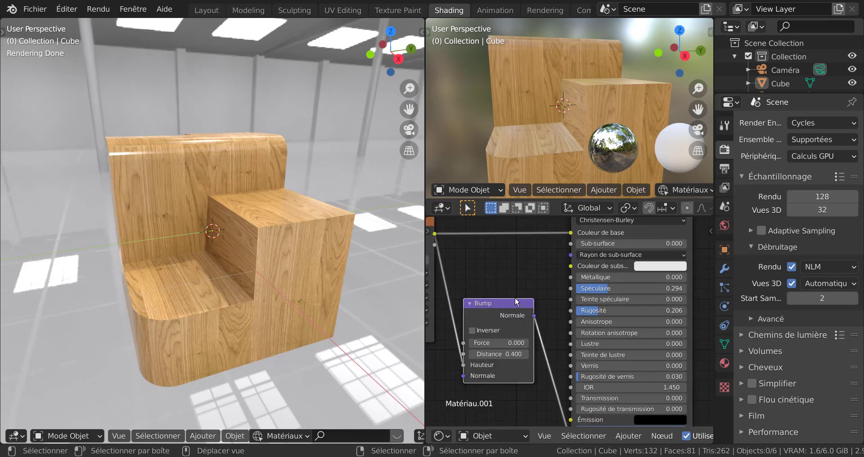
shift+middle_drag(494, 302, 542, 295)
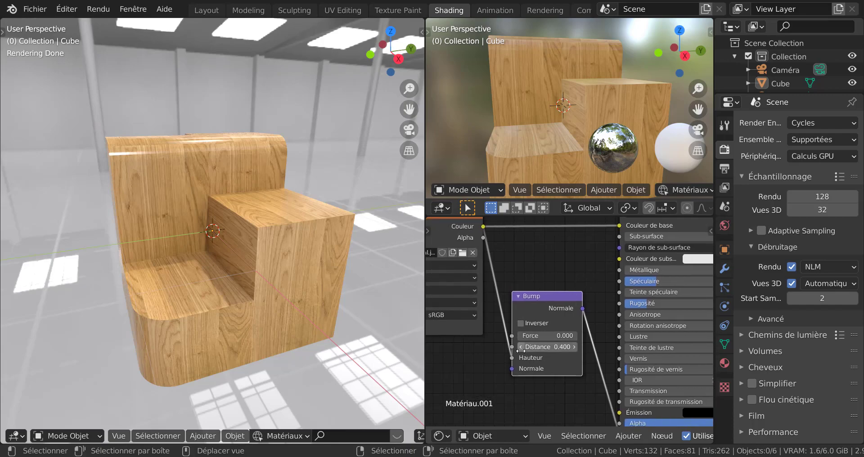
scroll(522, 350, up, 1)
drag(522, 336, 556, 337)
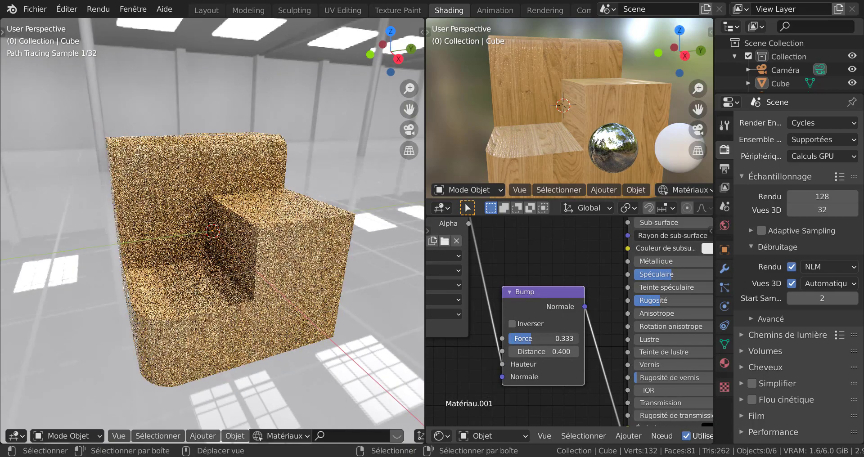
scroll(369, 339, up, 3)
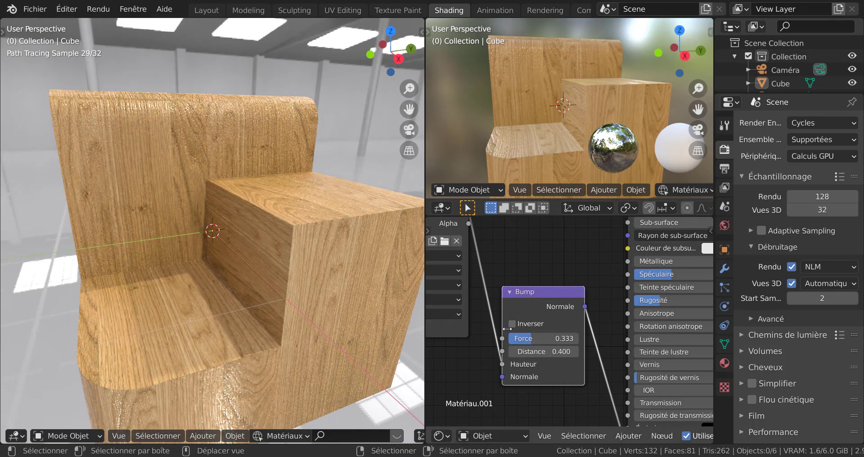
drag(531, 340, 504, 341)
scroll(254, 315, down, 4)
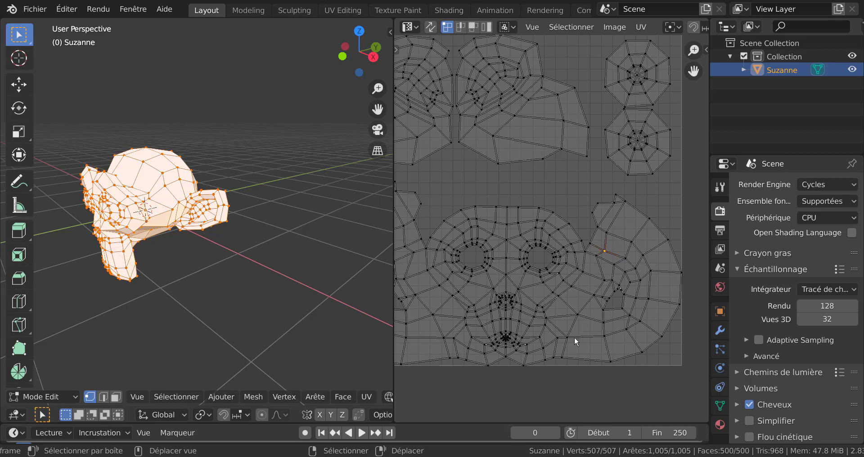
- Select the path of UV vertices between Suzanne's face and ear in the UV editor and apply Stitch to it
click(566, 348)
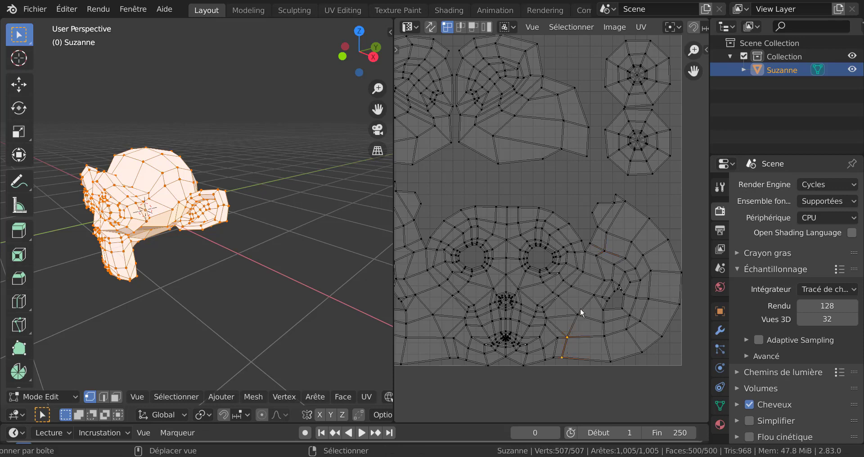
ctrl+click(601, 257)
ctrl+click(590, 239)
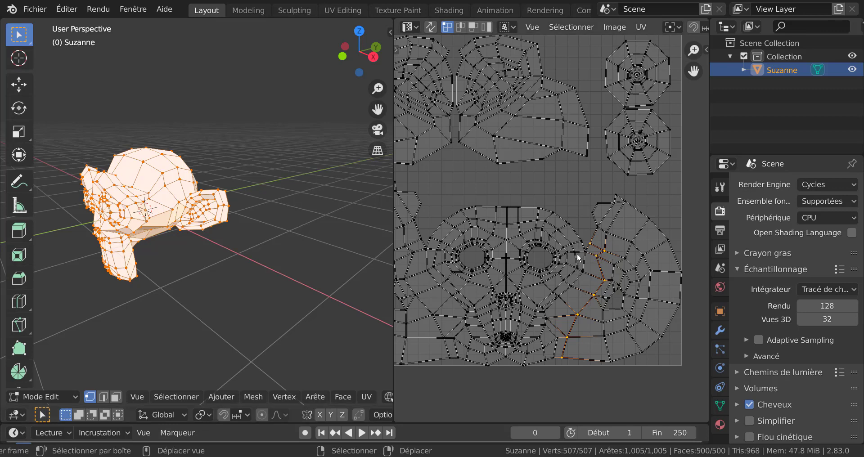
key(alt+v)
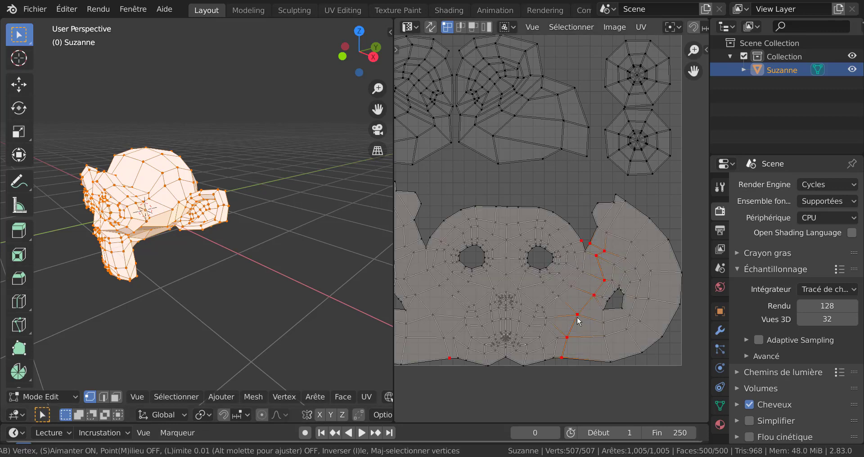
click(593, 262)
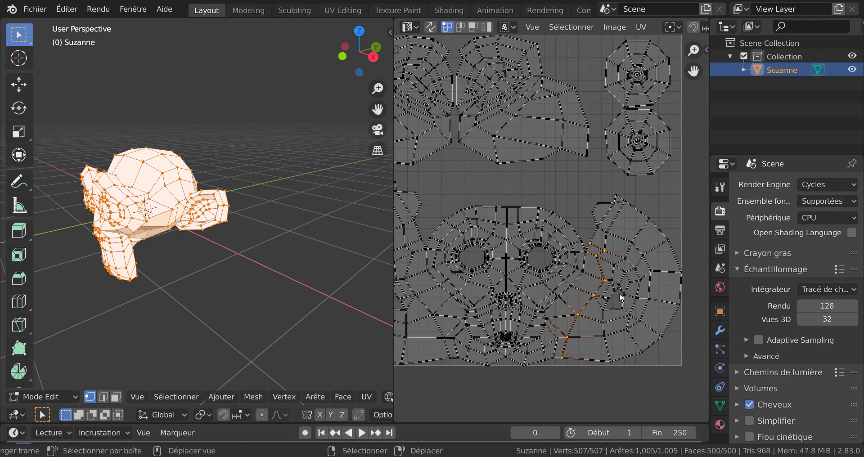
scroll(582, 194, down, 5)
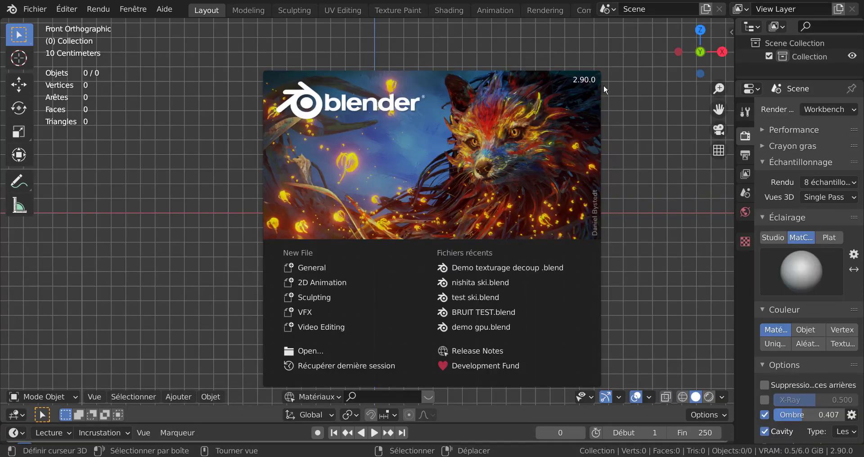
- Close the Blender 2.90 splash screen and switch the viewport Statistics overlay off and on again
click(679, 193)
click(176, 397)
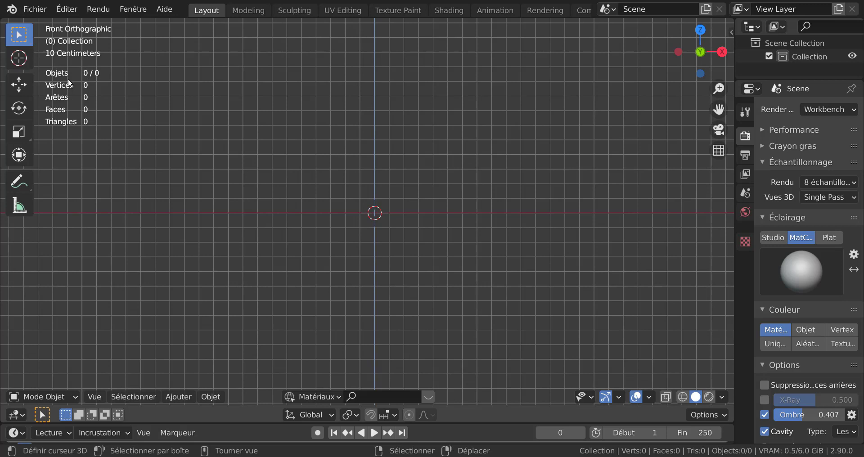
click(651, 396)
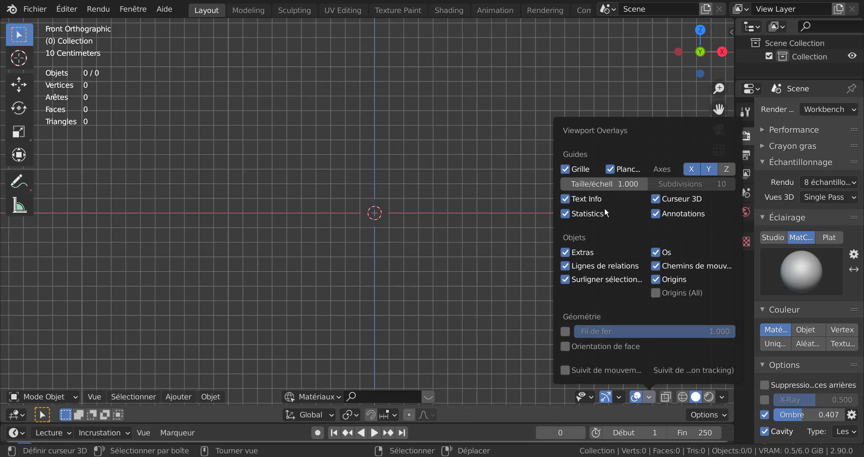
click(566, 215)
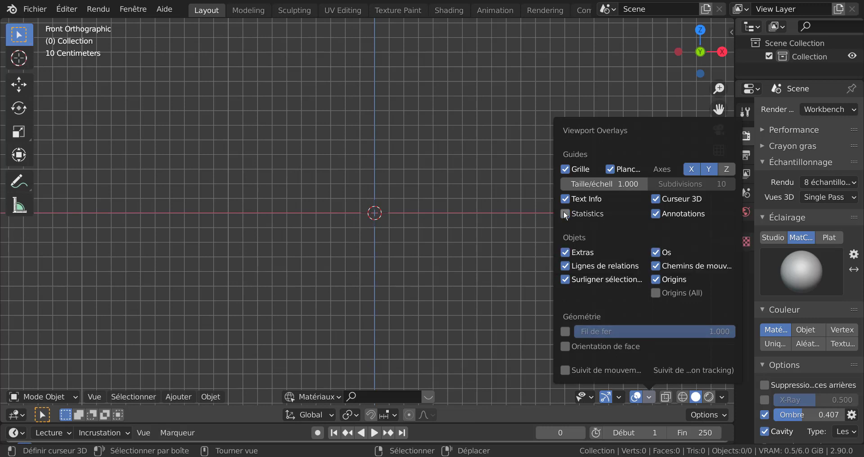
click(565, 214)
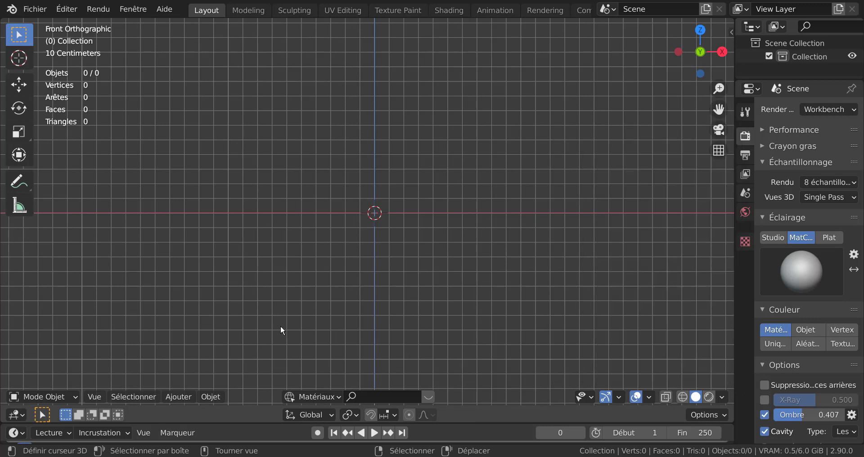
- Add a cube mesh at the scene's 3D cursor
click(204, 397)
mouse_move(182, 397)
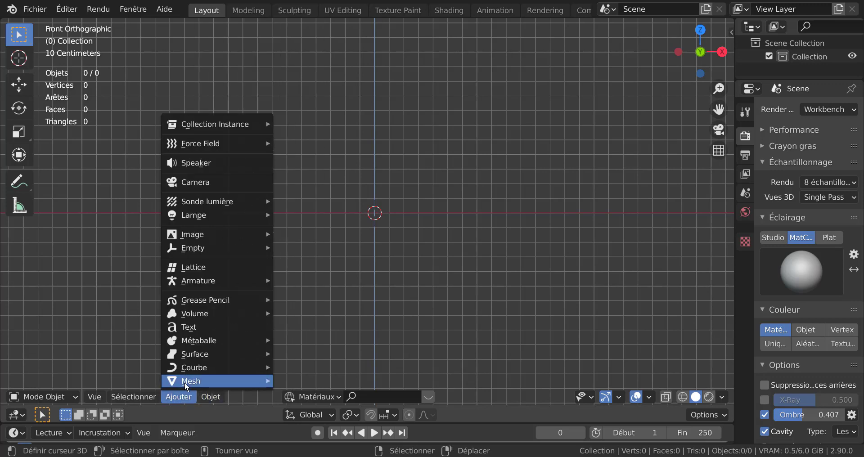
mouse_move(184, 382)
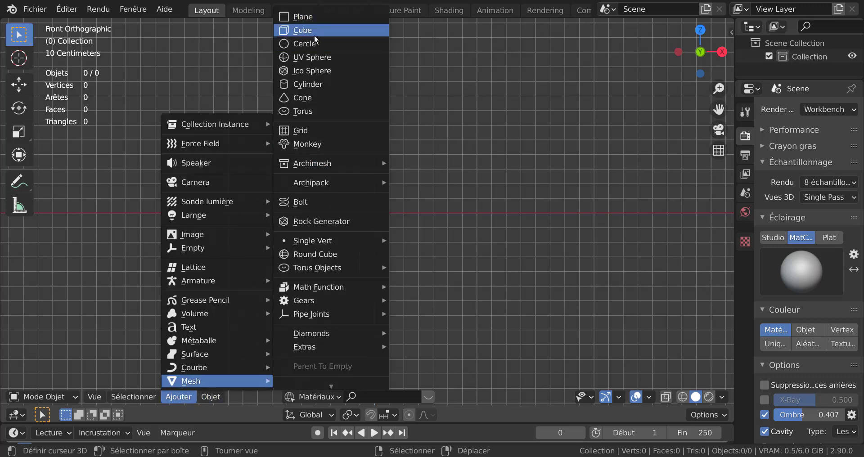
click(298, 32)
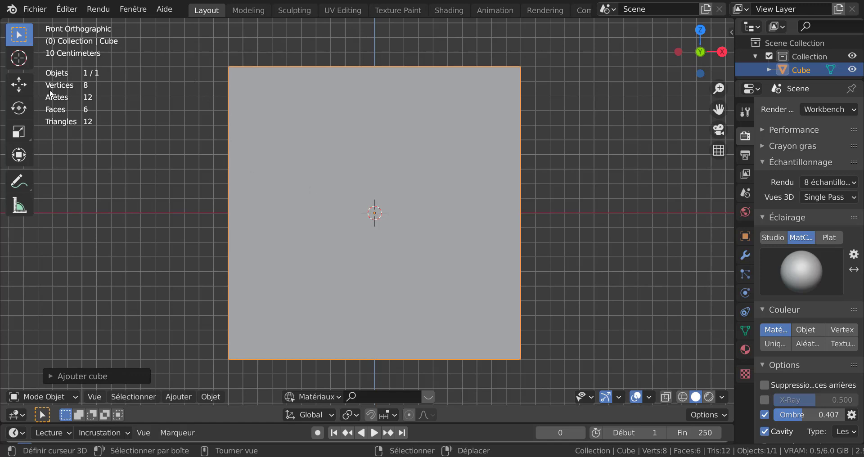
- Enter Edit Mode on the cube and activate the Extrude Manifold tool
scroll(589, 199, down, 2)
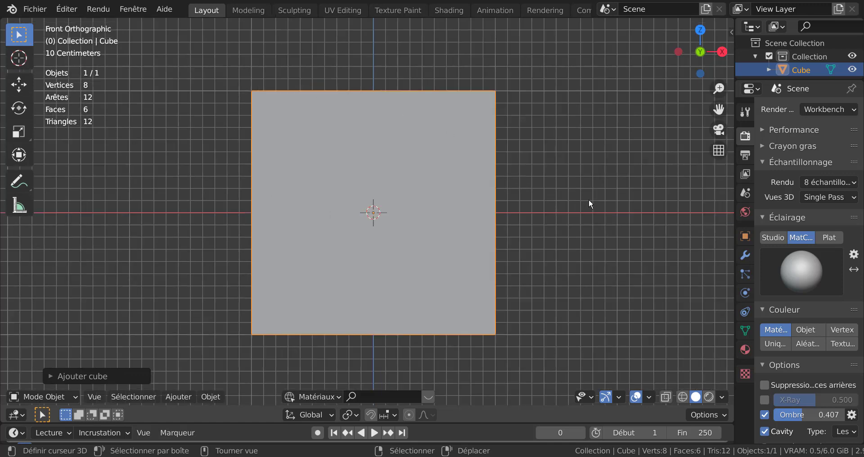
middle_drag(589, 199, 554, 263)
scroll(554, 262, down, 3)
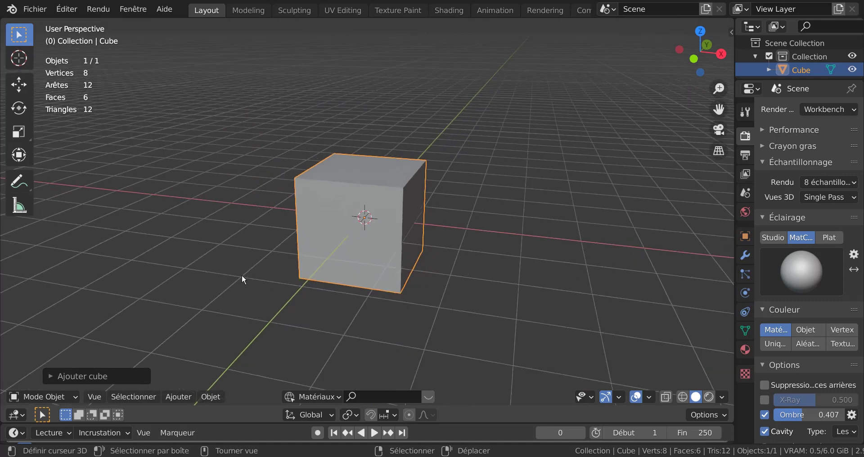
key(Tab)
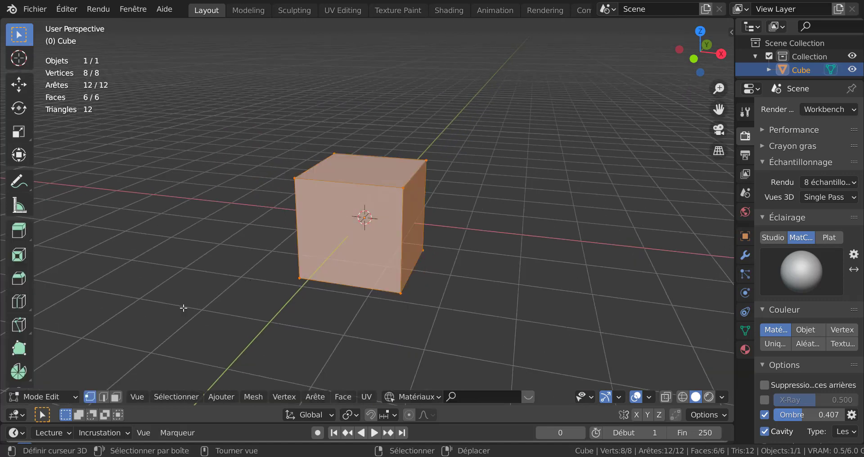
click(20, 235)
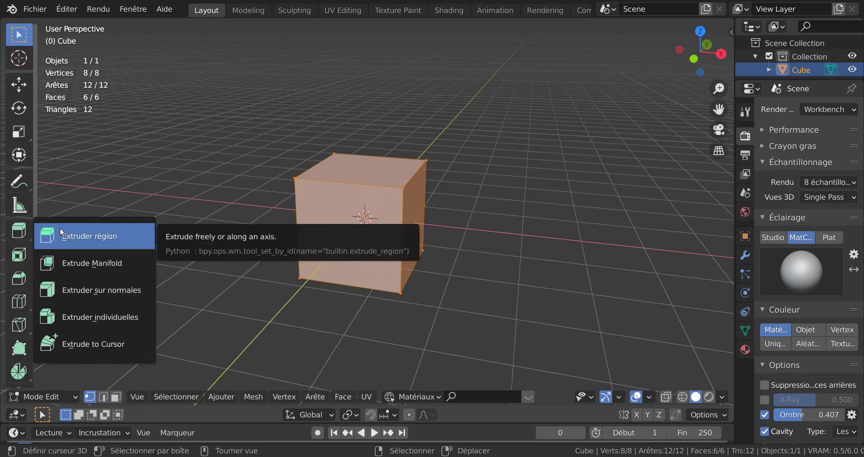
click(99, 263)
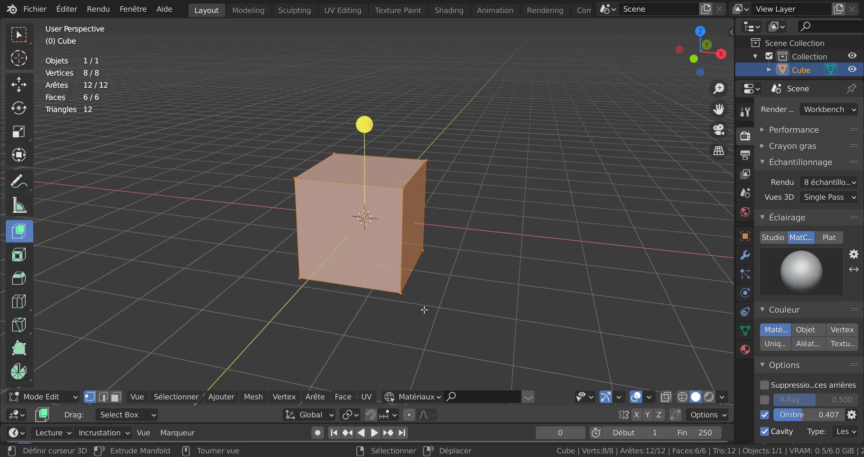
- Add one horizontal loop cut around the cube, placed slightly above its mid-height
mouse_move(423, 310)
middle_down()
mouse_move(396, 313)
mouse_move(410, 306)
middle_up()
scroll(410, 291, up, 1)
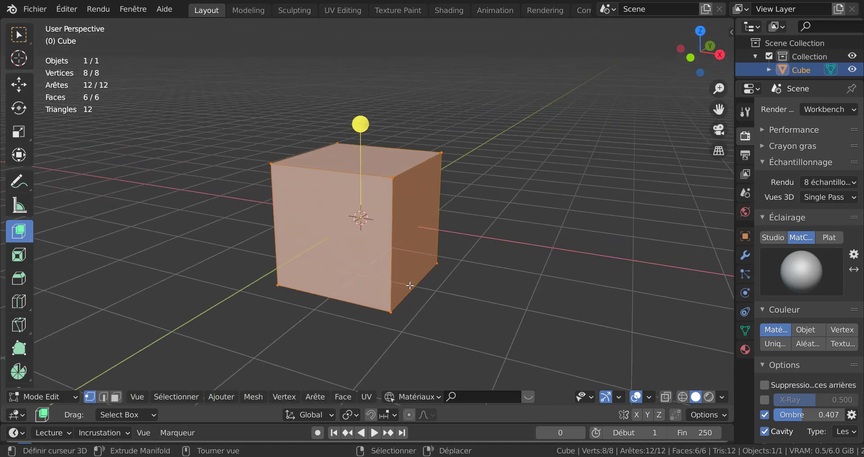
key(ctrl)
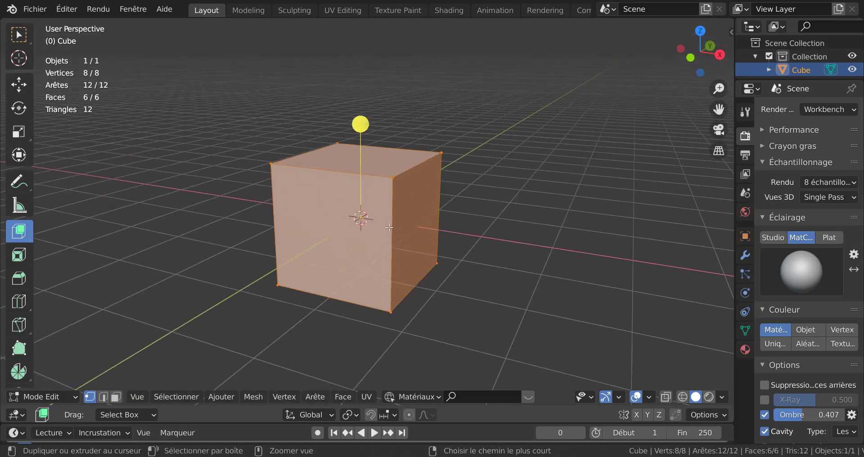
key(ctrl+r)
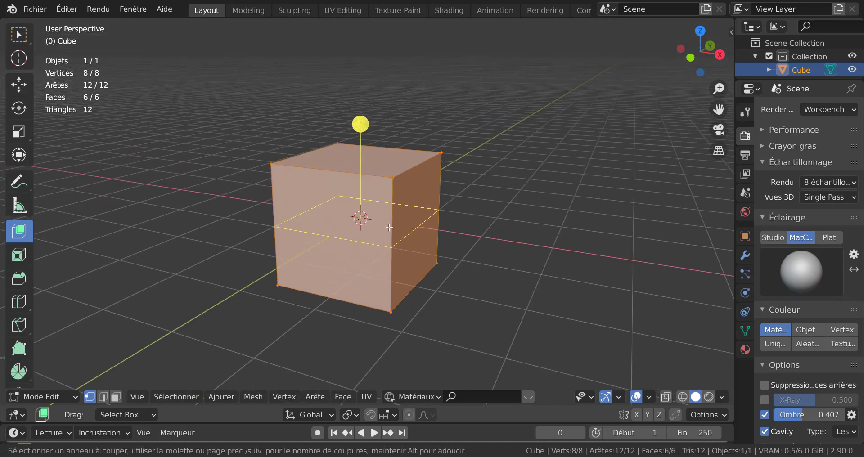
click(389, 261)
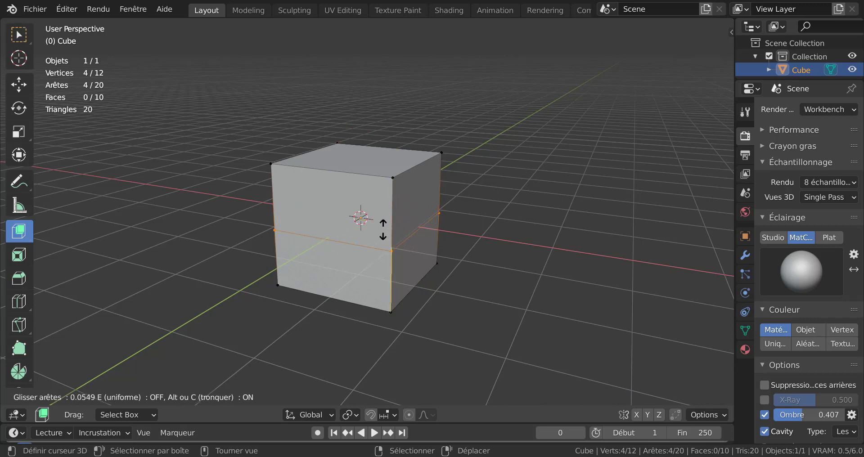
click(385, 234)
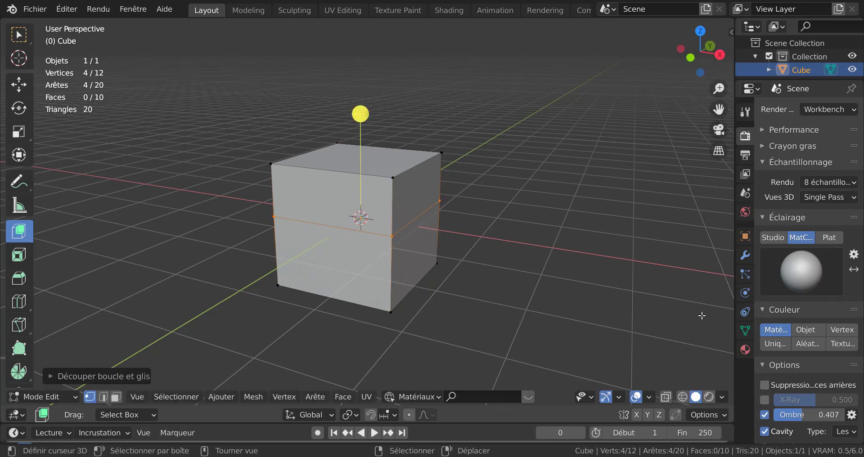
- Start the Shortcut VUr add-on to display pressed inputs in the viewport and collapse the sidebar
key(n)
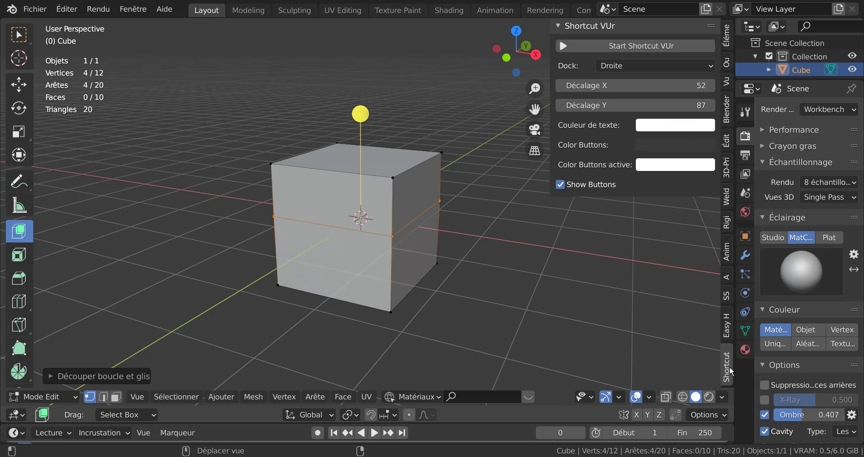
click(635, 47)
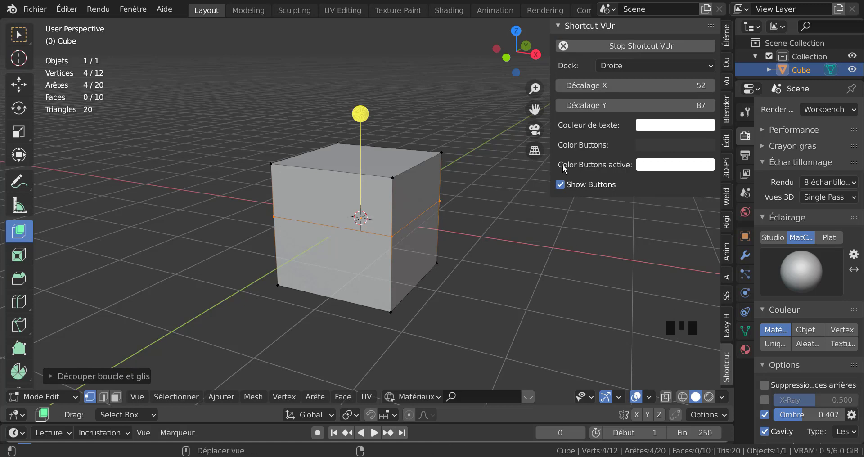
drag(553, 153, 703, 153)
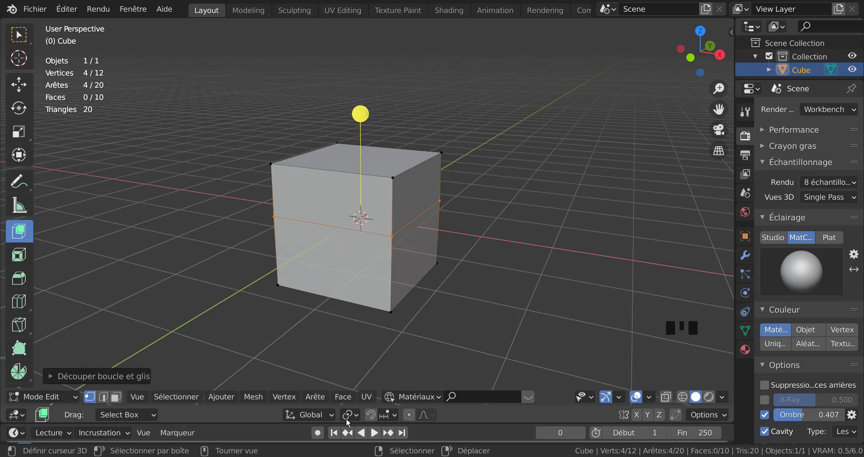
- In face select mode, push the upper +X face of the cube inward to about mid-depth with Extrude Manifold
click(116, 397)
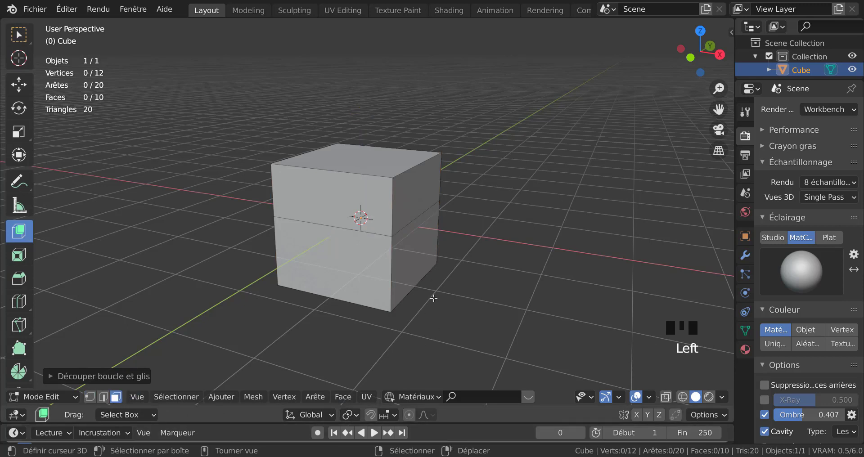
right_drag(410, 177, 427, 222)
right_click(416, 179)
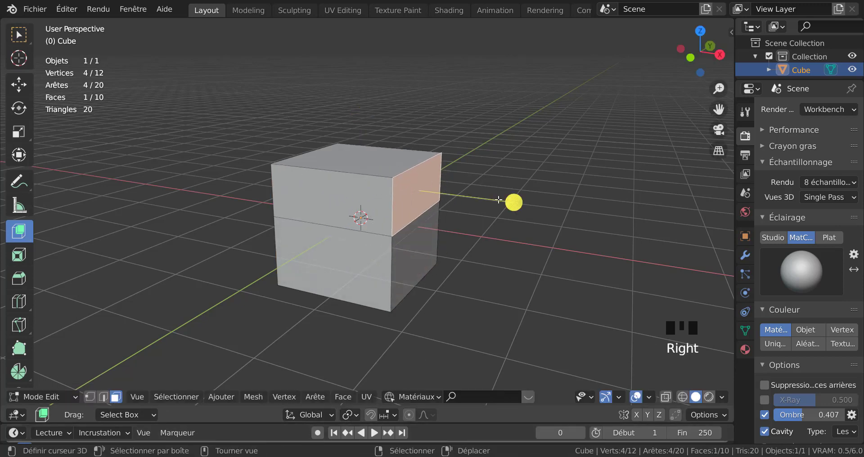
drag(513, 203, 462, 194)
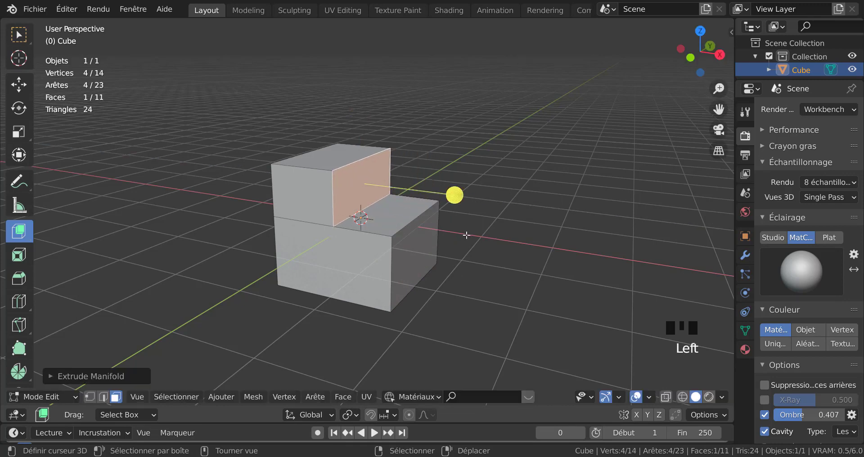
- Add a centred vertical loop cut running through both levels of the stepped cube
middle_drag(430, 252, 422, 251)
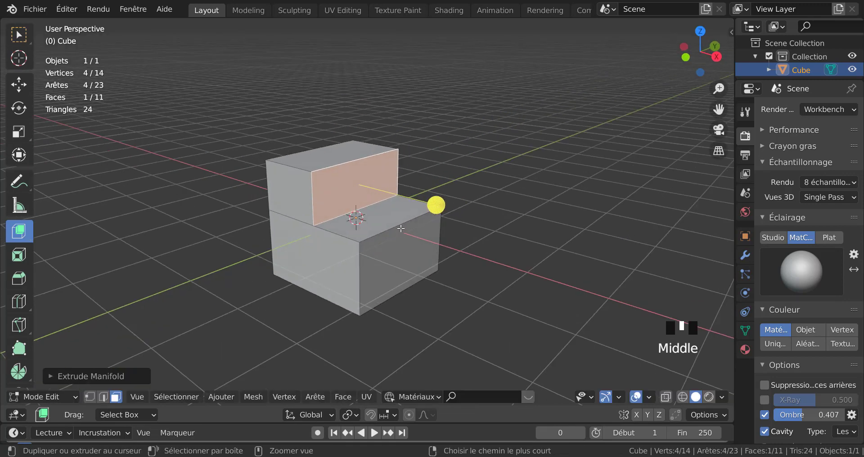
key(ctrl+r)
click(400, 226)
right_click(401, 226)
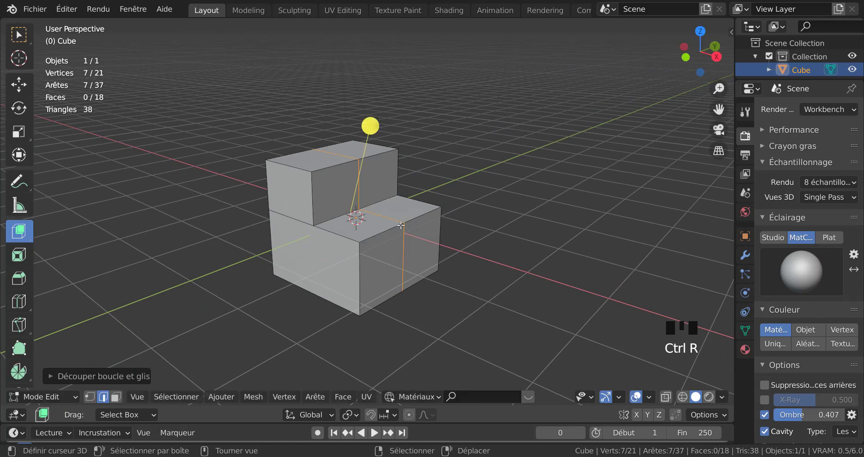
- Select the nearest half of the lower step's top face and push it down with Extrude Manifold
right_click(355, 215)
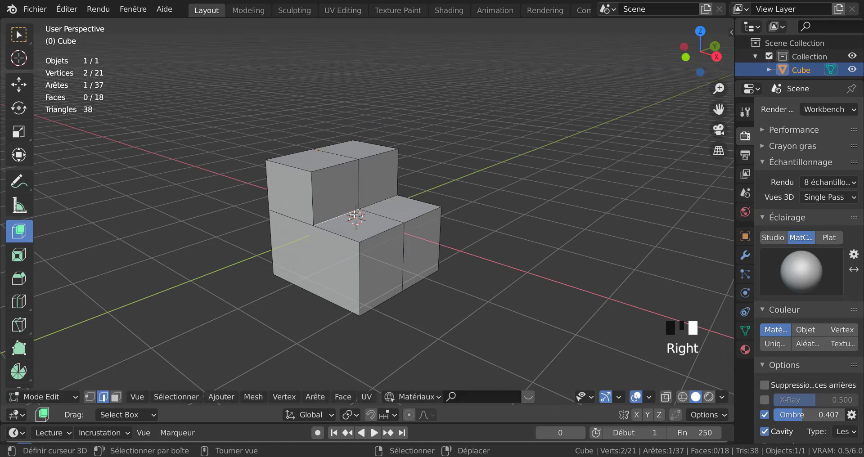
key(3)
right_click(362, 229)
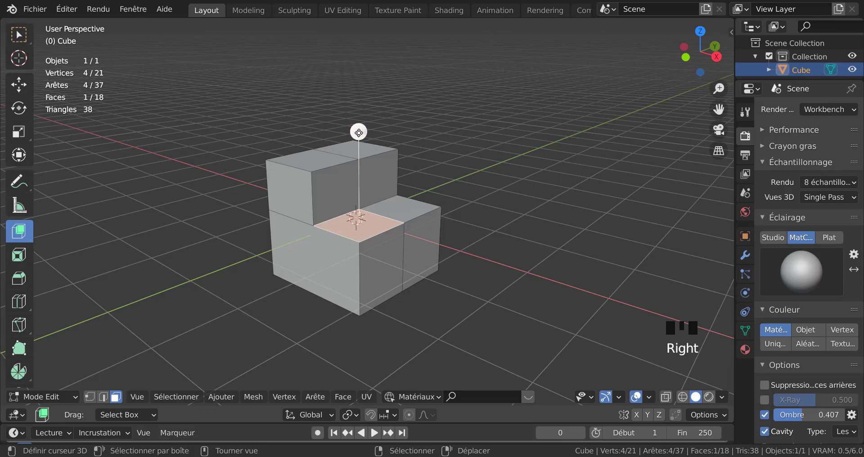
drag(359, 132, 363, 177)
- Select the lower -X face beside the -Y side and push it into the body with Extrude Manifold
middle_drag(363, 176, 404, 273)
right_click(373, 281)
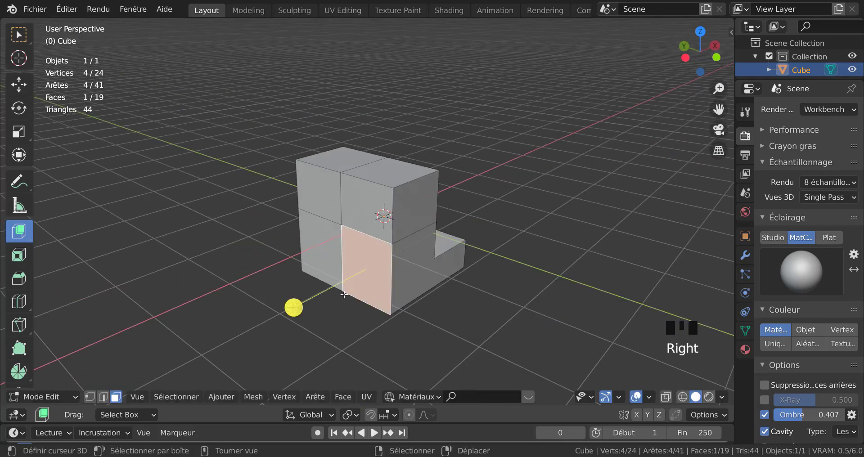
drag(293, 305, 307, 238)
middle_drag(306, 238, 311, 270)
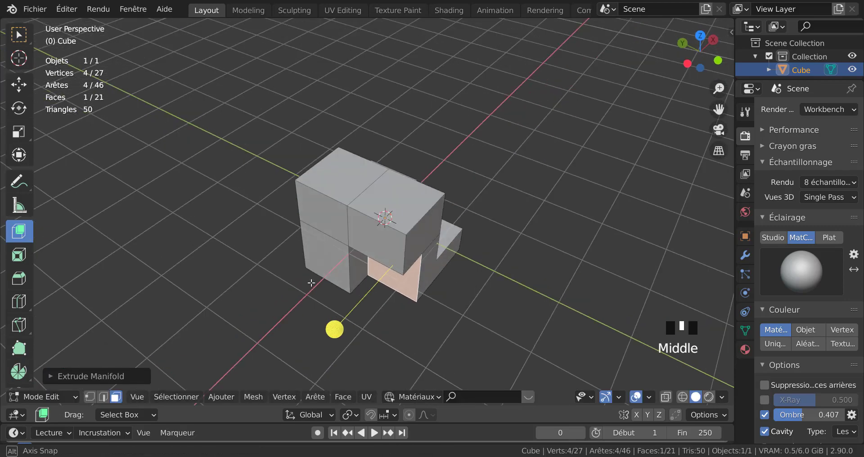
- Inspect the carved mesh from several sides and return to Object Mode
right_click(340, 180)
middle_drag(341, 180, 474, 198)
middle_drag(536, 205, 349, 206)
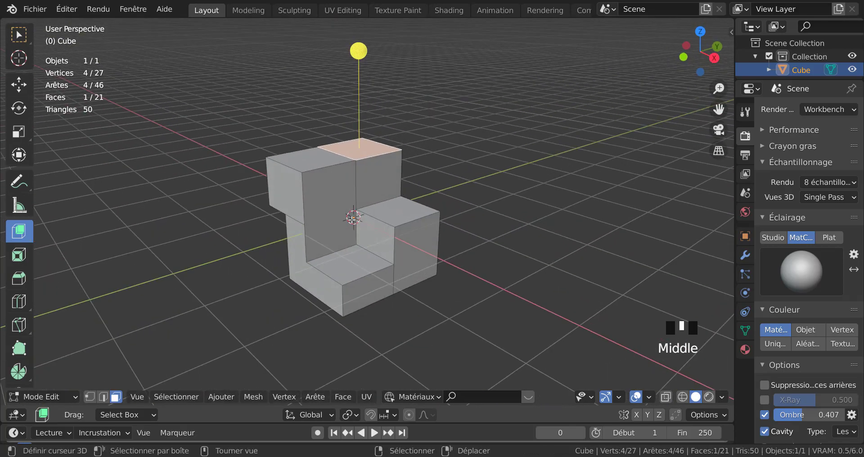
scroll(352, 234, up, 2)
middle_drag(365, 233, 405, 250)
scroll(428, 255, down, 2)
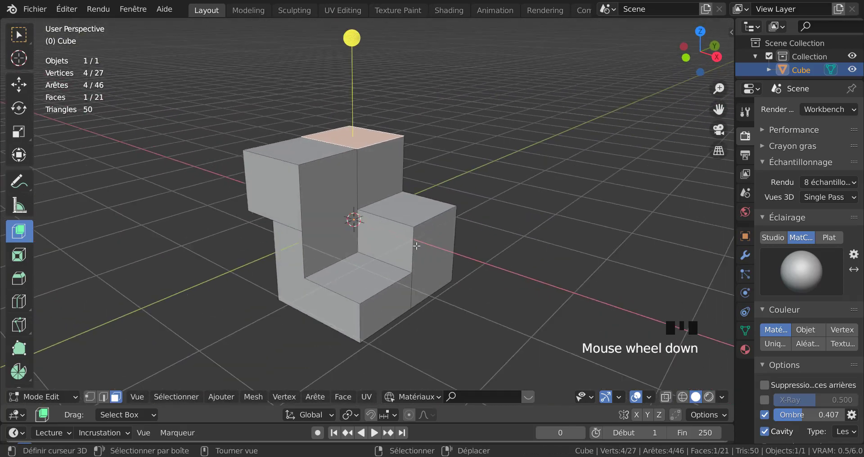
key(Tab)
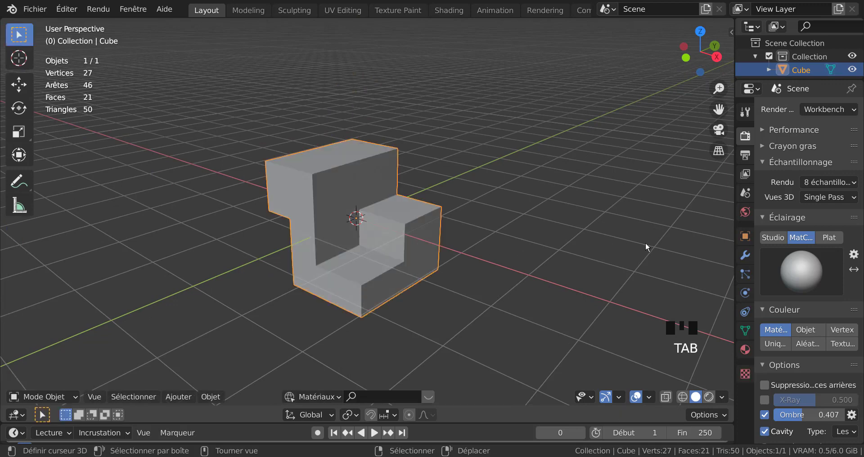
- Split the 3D viewport vertically, change the new area to the UV Editor and widen it
right_click(448, 16)
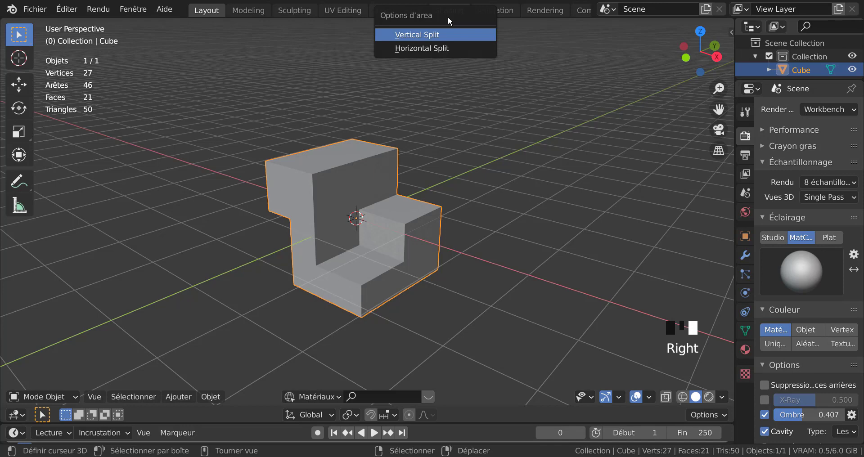
click(421, 34)
click(421, 33)
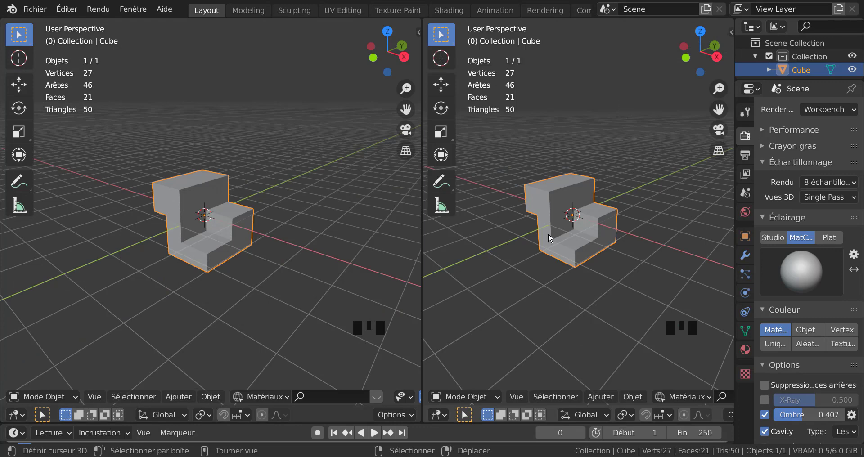
click(439, 415)
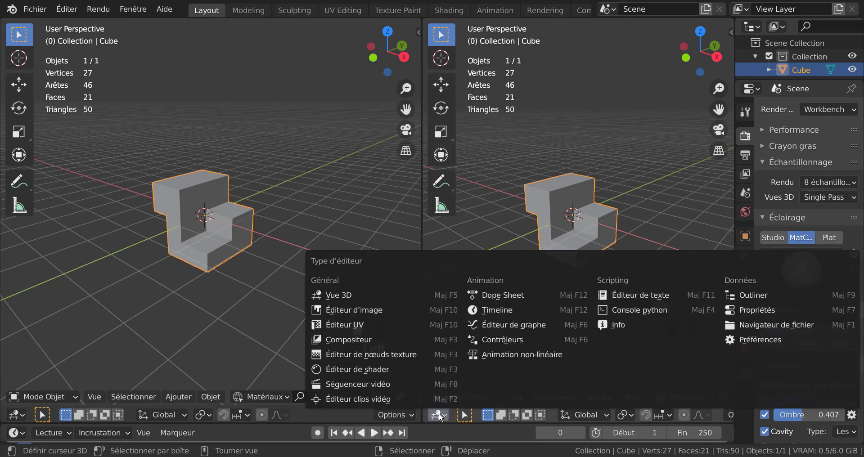
click(345, 324)
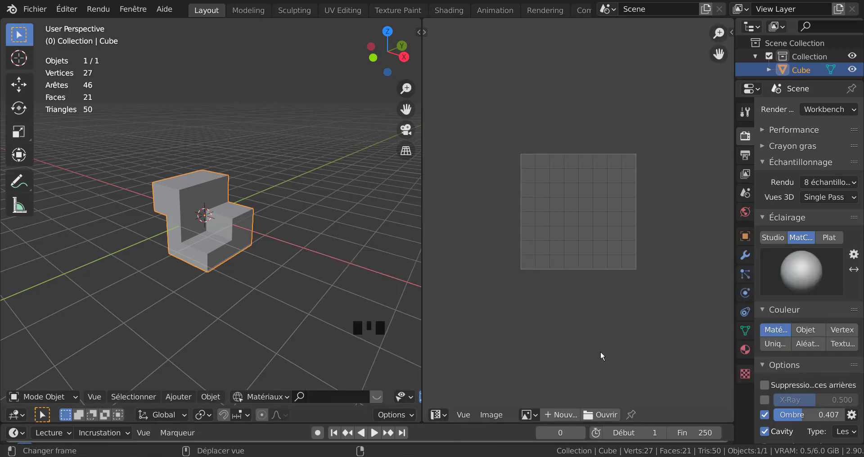
drag(422, 270, 373, 270)
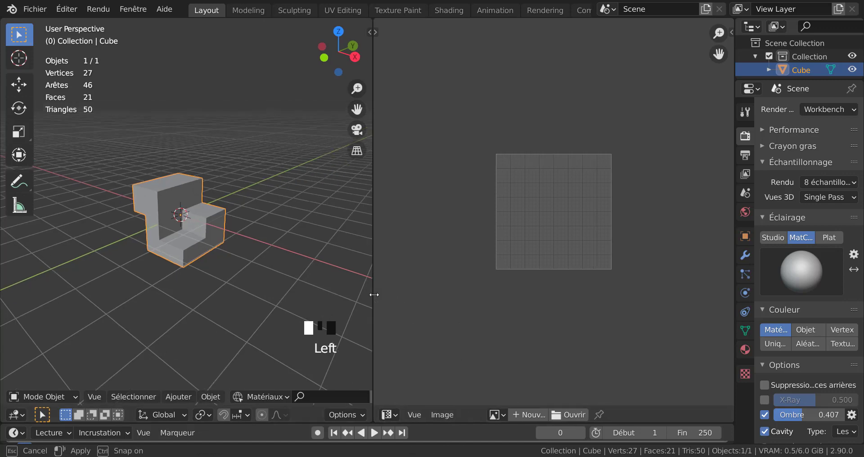
- Load the wood image rovere_natural.jpg from the Bois folder of Texture Blender into the UV Editor
click(573, 417)
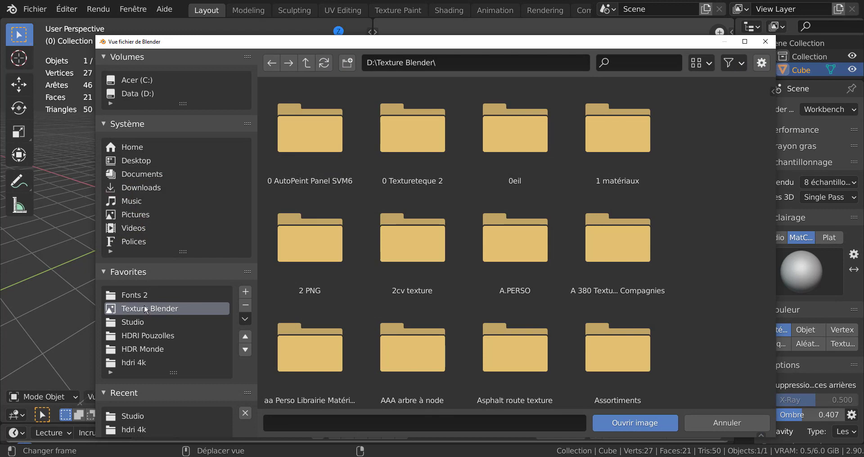
scroll(657, 304, down, 8)
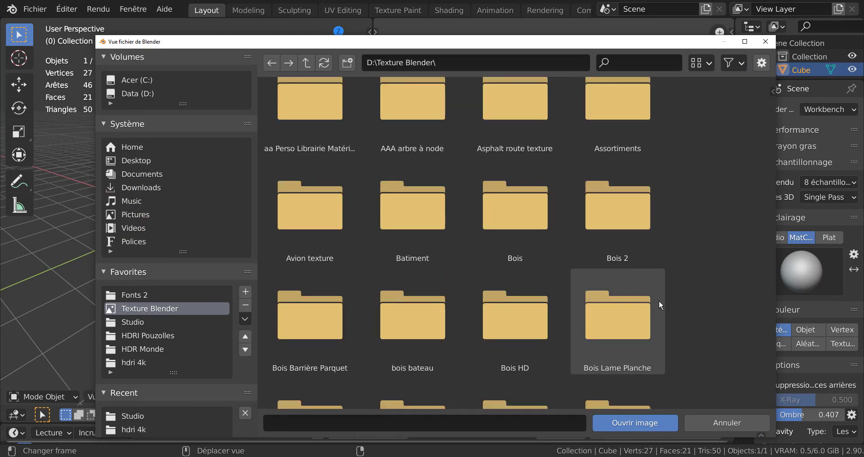
click(506, 220)
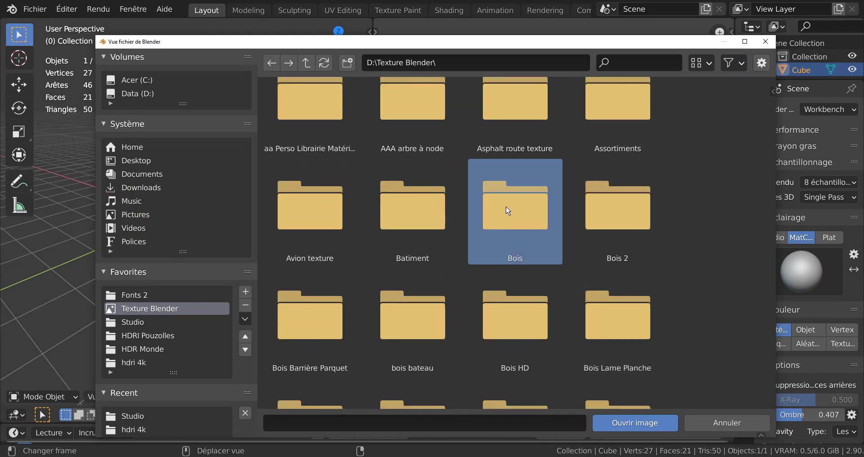
click(634, 423)
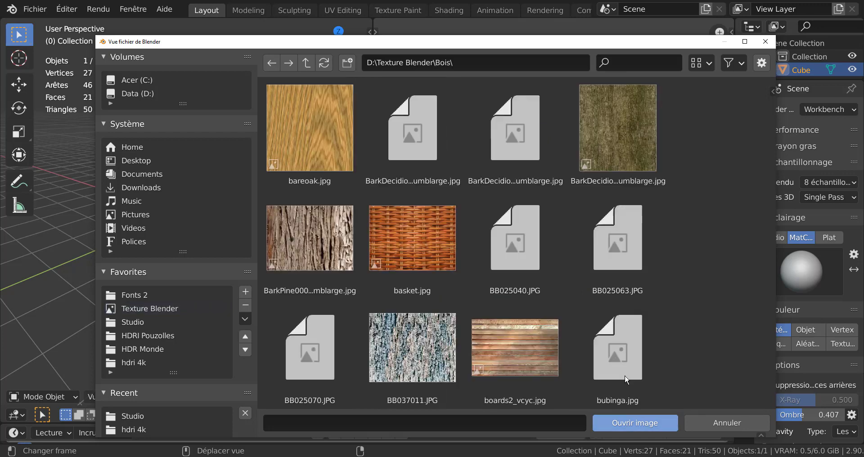
scroll(703, 272, down, 10)
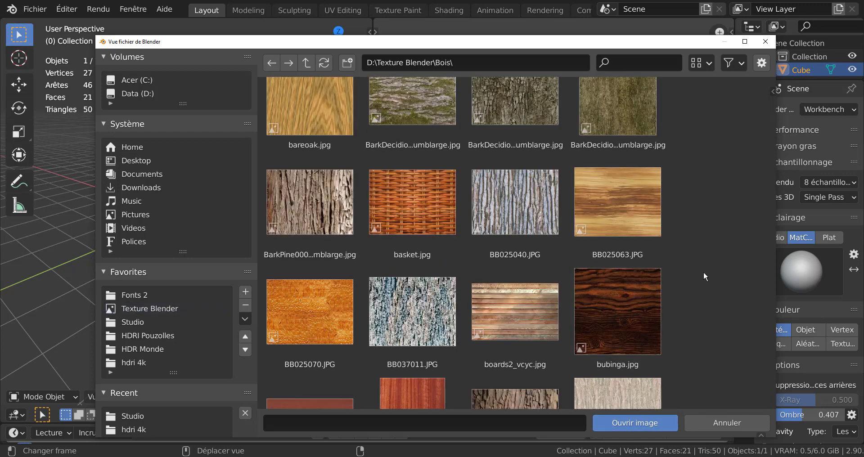
scroll(704, 272, down, 3)
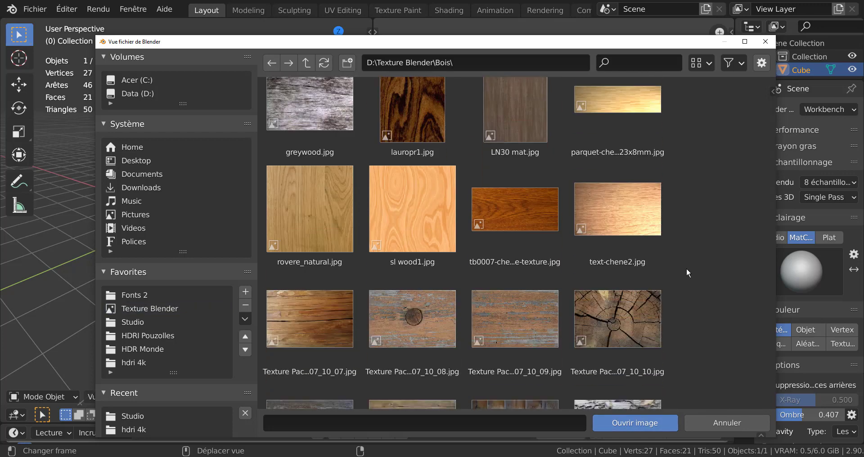
click(303, 218)
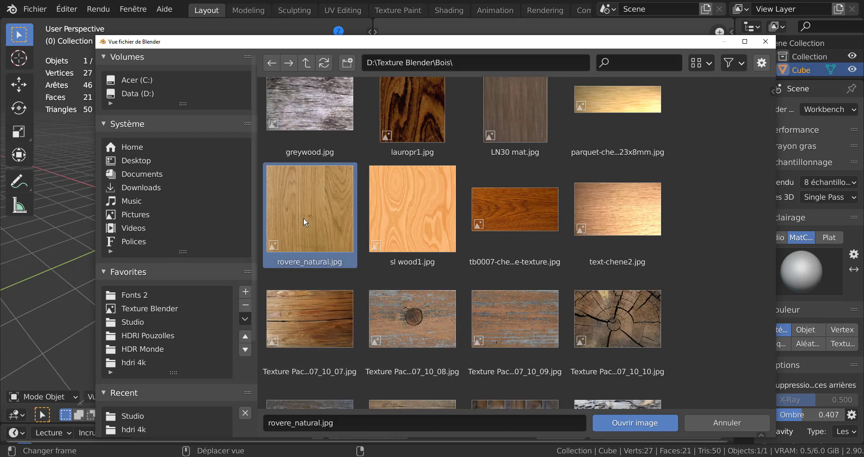
click(635, 424)
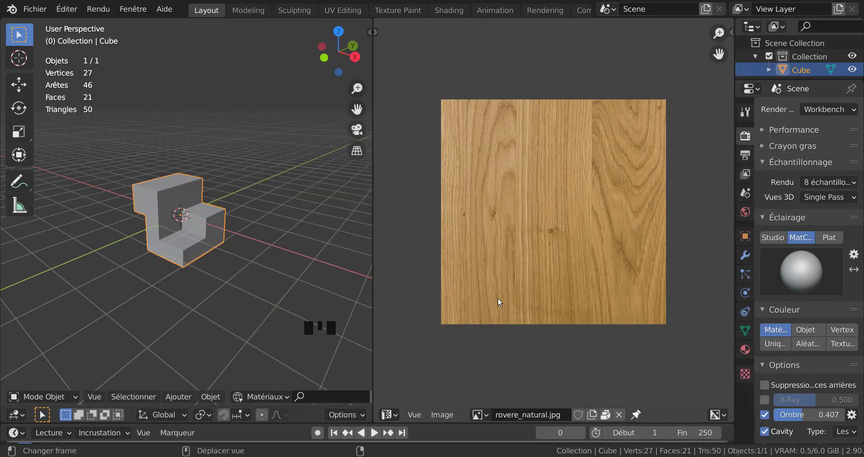
scroll(482, 364, down, 4)
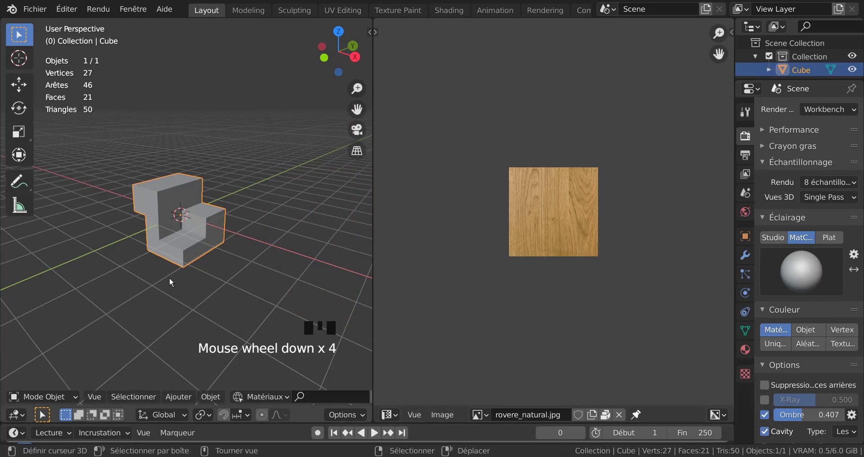
- Enter Edit Mode and select the whole mesh to display all its UVs over the wood image
key(Tab)
scroll(175, 275, up, 1)
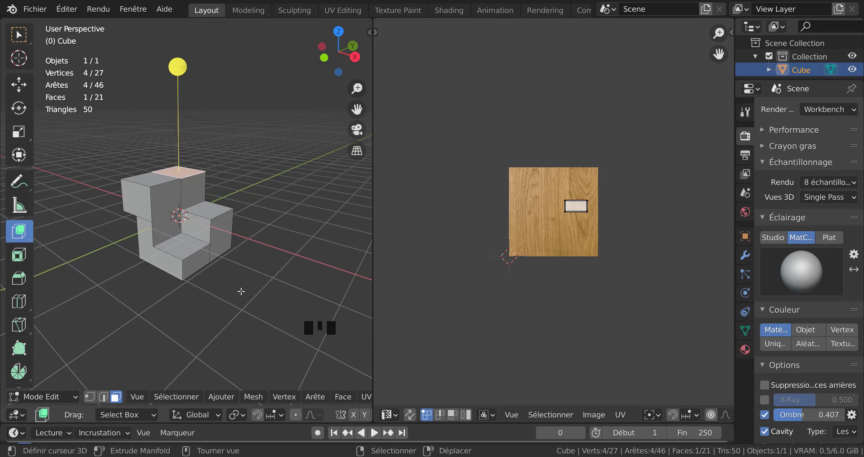
key(a)
scroll(485, 290, up, 3)
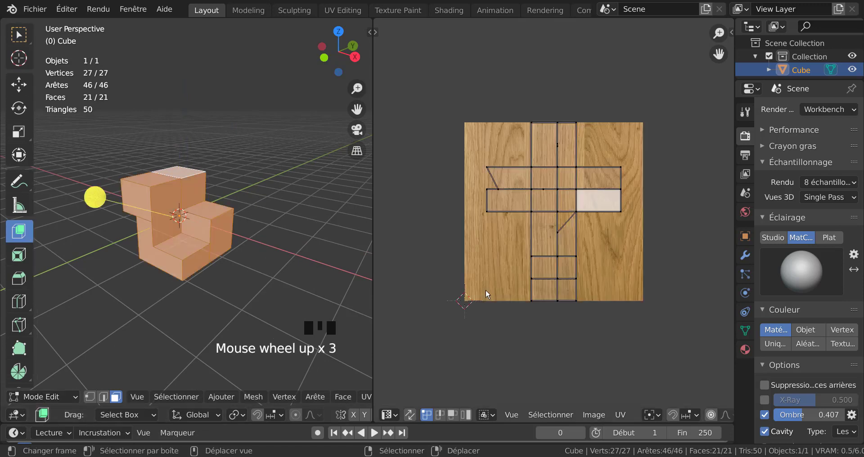
scroll(485, 290, up, 2)
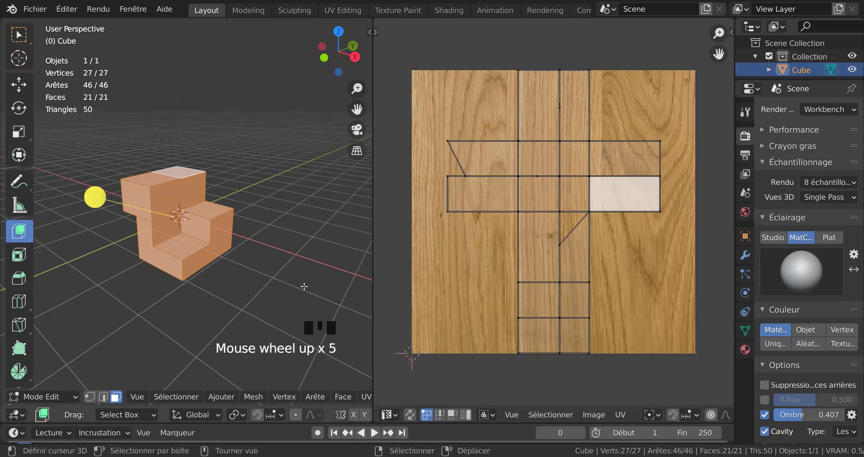
- Try moving the UV vertex at the upper inner corner of the highlighted UV face
middle_drag(306, 286, 299, 285)
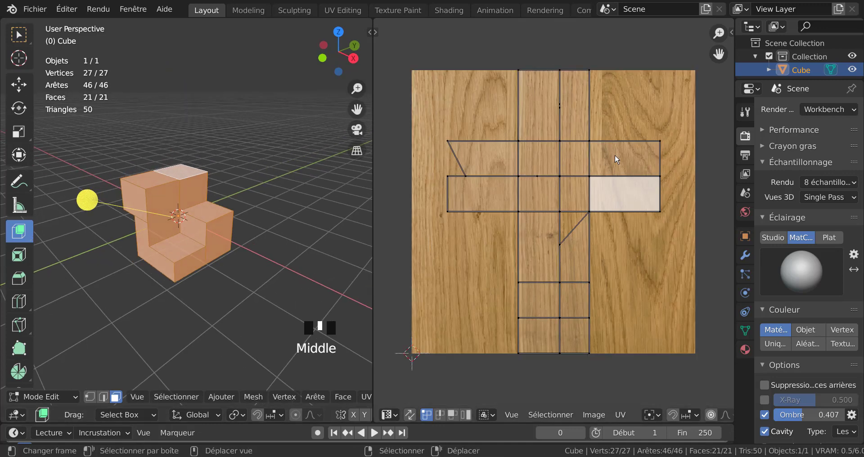
right_drag(611, 159, 603, 156)
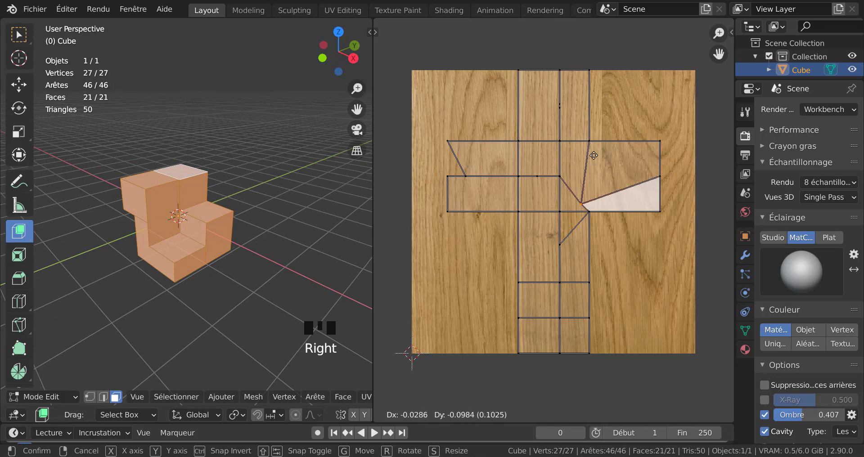
right_click(585, 157)
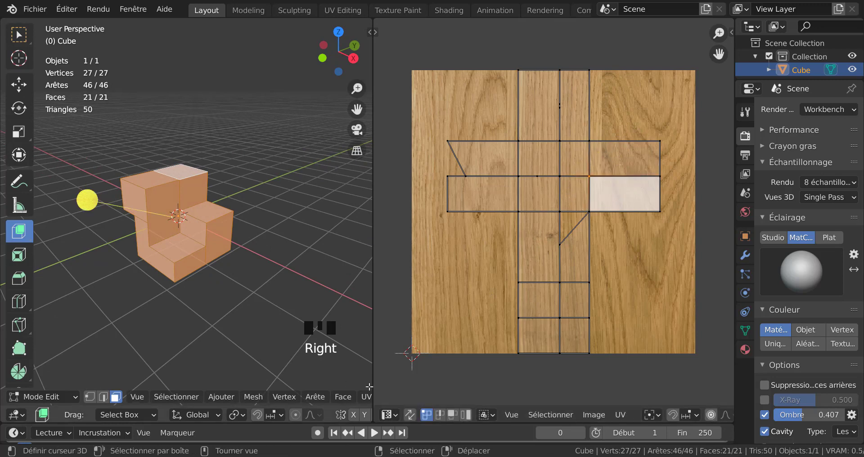
- Switch the 3D viewport to rendered shading and toggle out of Edit Mode and back
scroll(351, 396, down, 16)
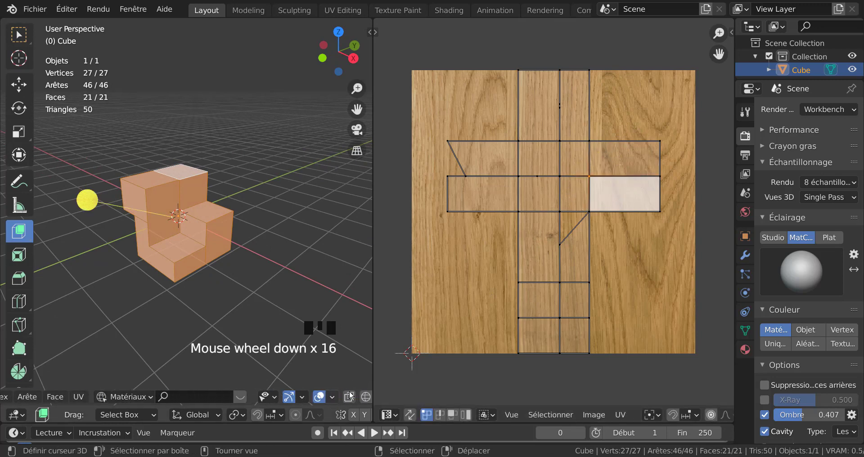
scroll(351, 396, down, 10)
click(347, 397)
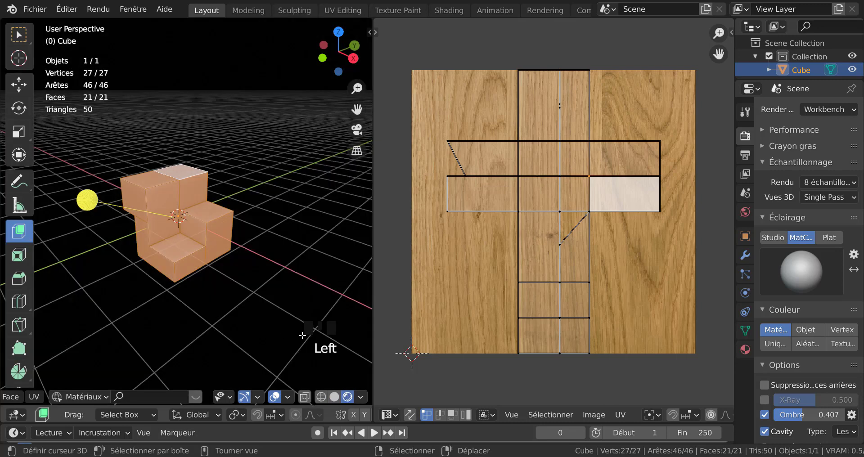
key(Tab)
key(Tab)
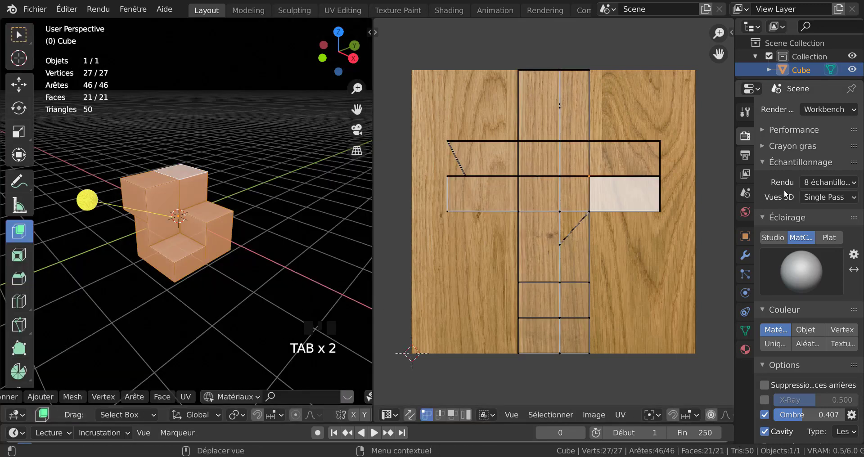
- Switch the scene's render engine to Cycles and toggle the cube out of Edit Mode and back
scroll(786, 195, up, 5)
click(820, 111)
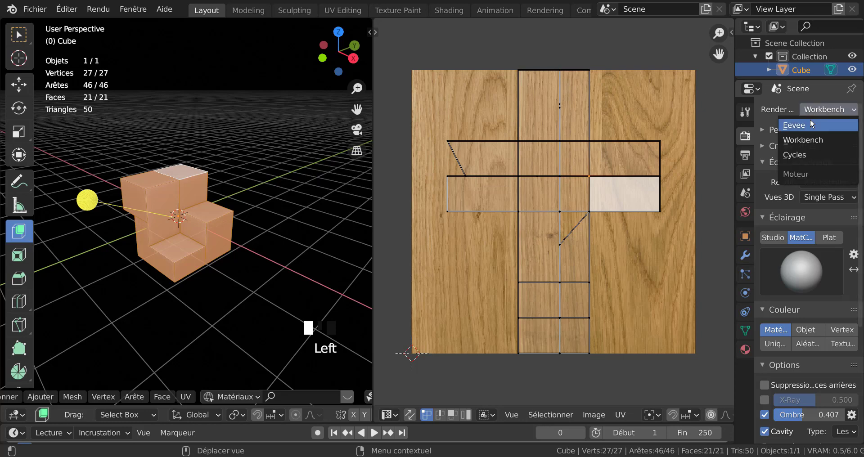
click(804, 155)
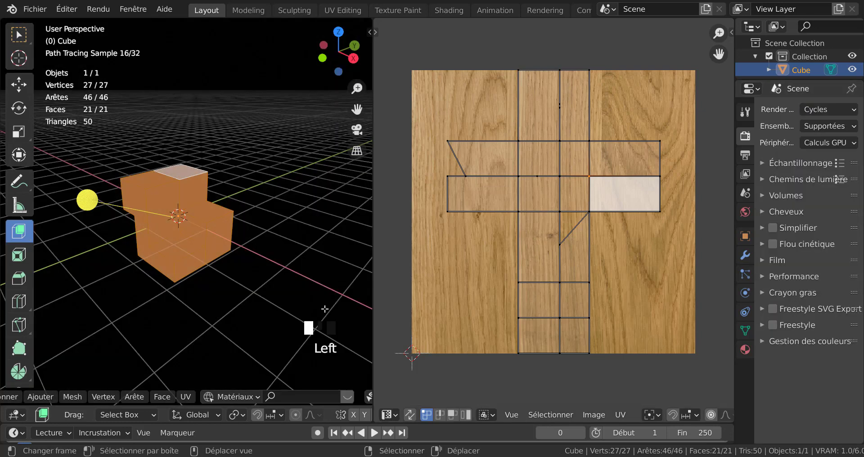
key(Tab)
key(Tab)
scroll(283, 288, up, 2)
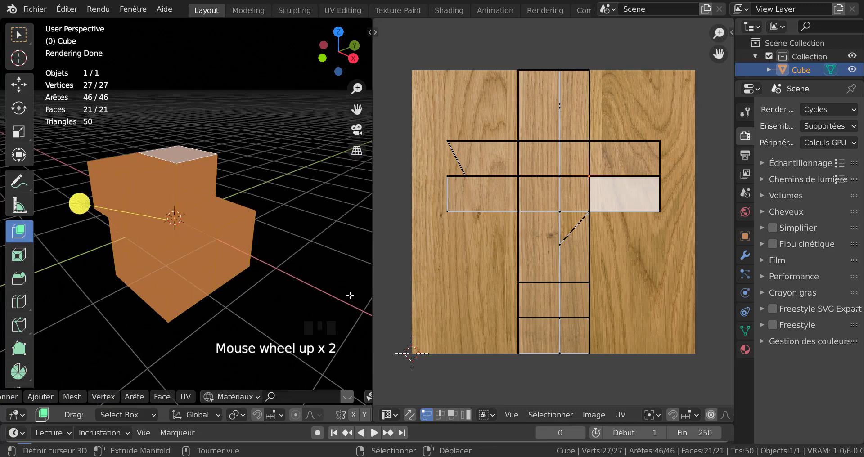
- Widen the 3D viewport over the UV Editor and bring up the Easy HDRI add-on settings in it
drag(374, 279, 607, 271)
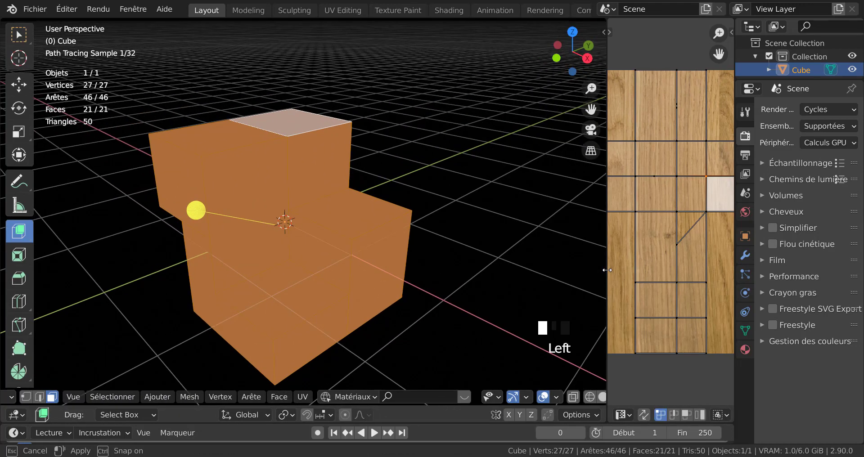
scroll(631, 270, down, 1)
scroll(542, 269, down, 1)
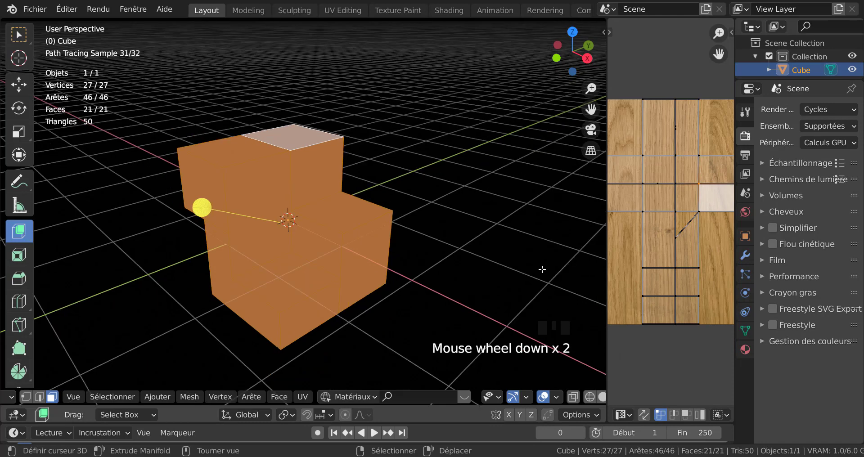
key(n)
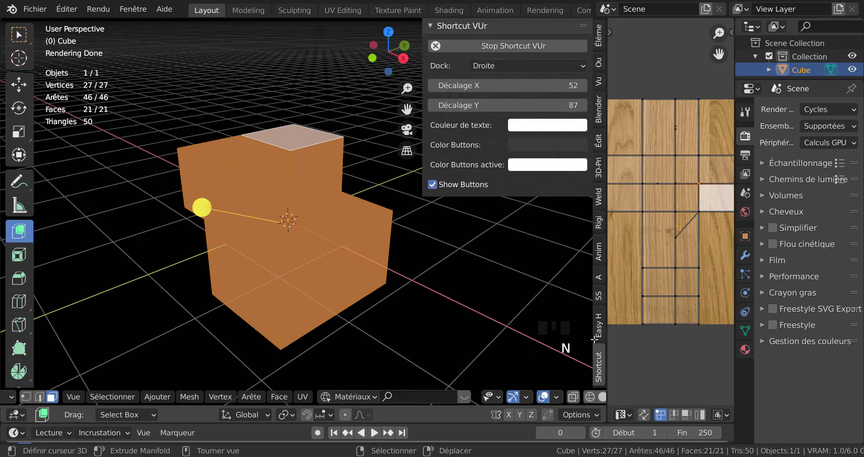
click(600, 326)
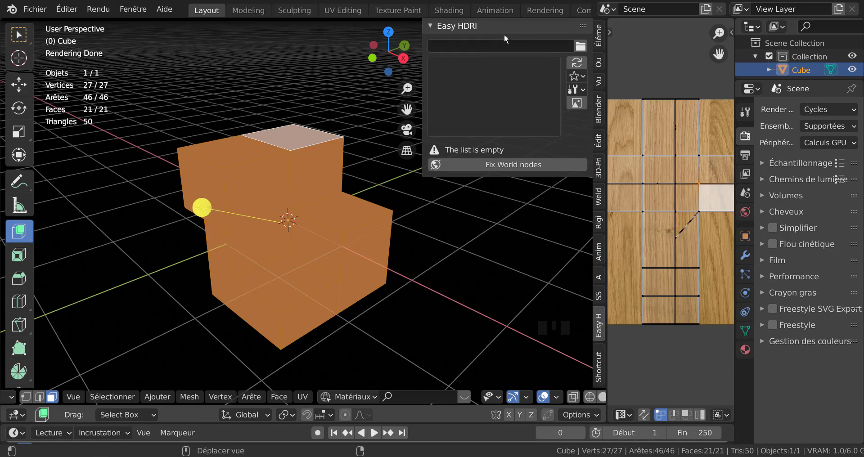
- Load the Studio folder of Texture Blender's HDRI images as the Easy HDRI image source
click(581, 46)
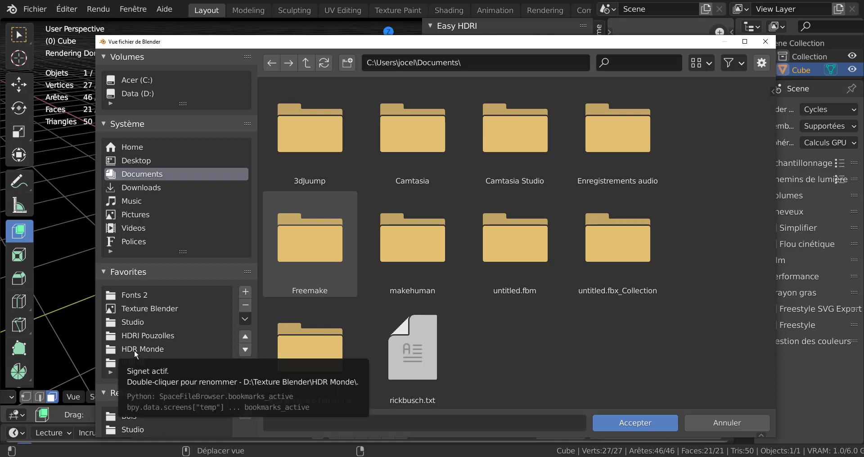
click(132, 322)
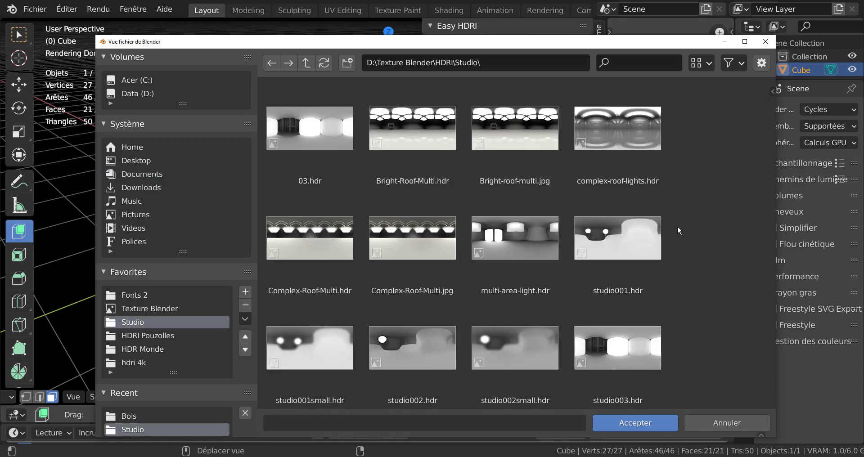
scroll(690, 237, down, 5)
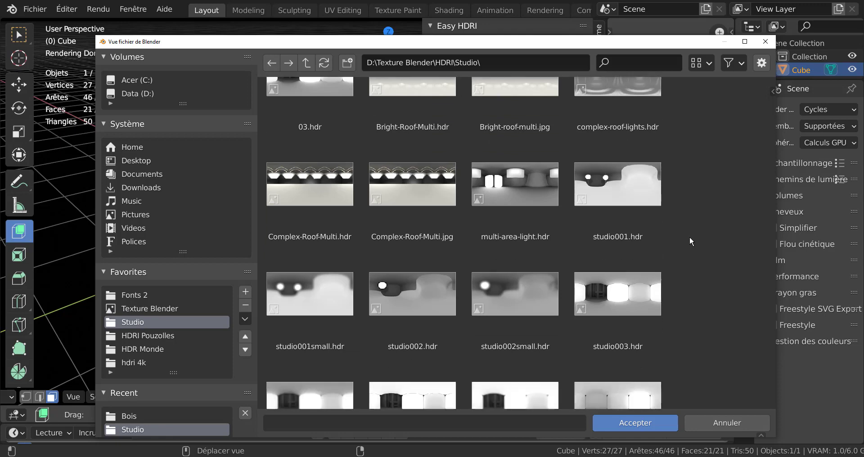
scroll(690, 237, down, 6)
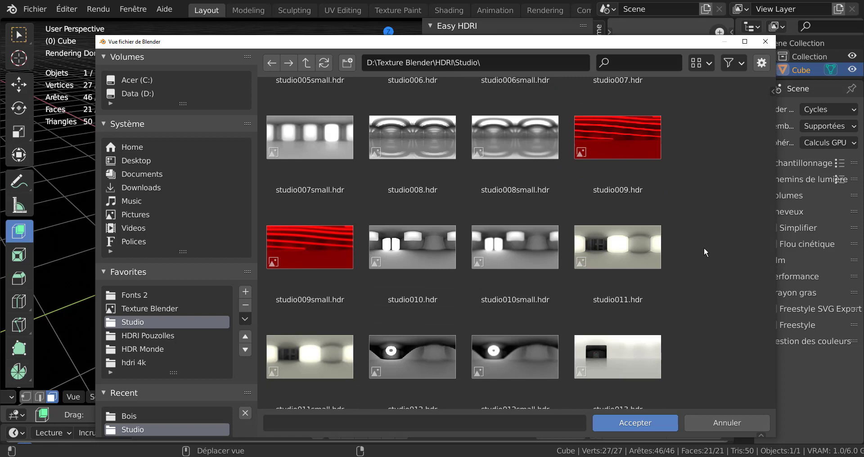
scroll(704, 247, up, 1)
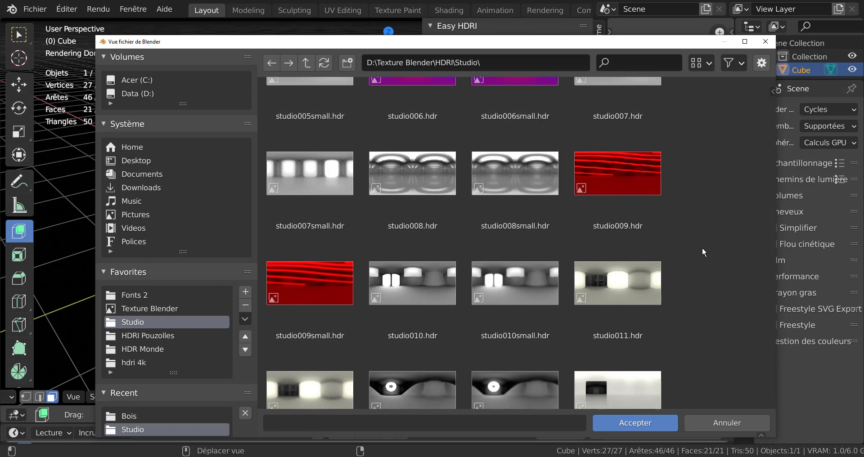
scroll(703, 249, down, 7)
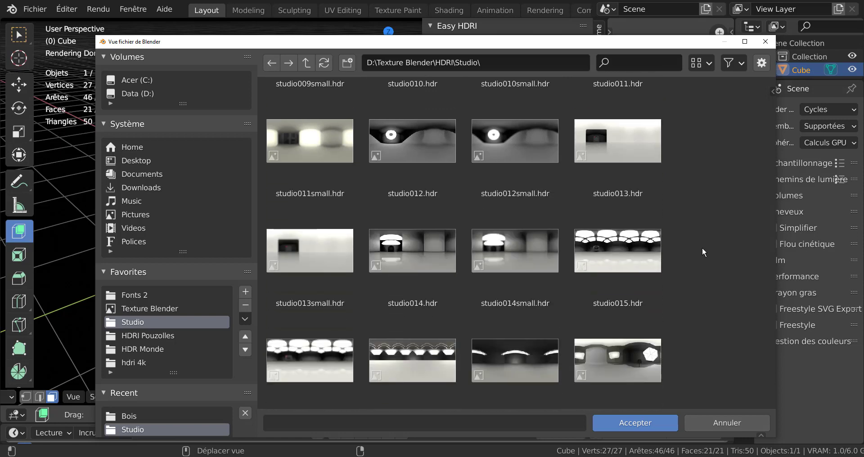
scroll(702, 247, down, 2)
scroll(703, 247, down, 2)
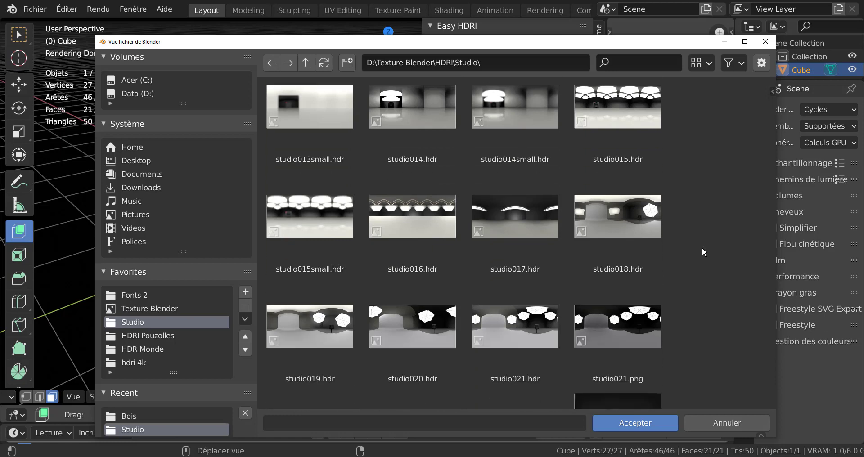
scroll(702, 247, down, 4)
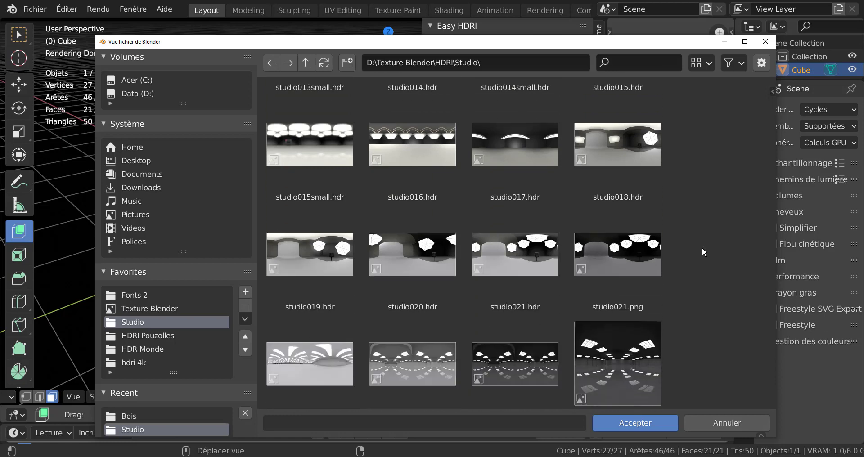
scroll(703, 247, down, 2)
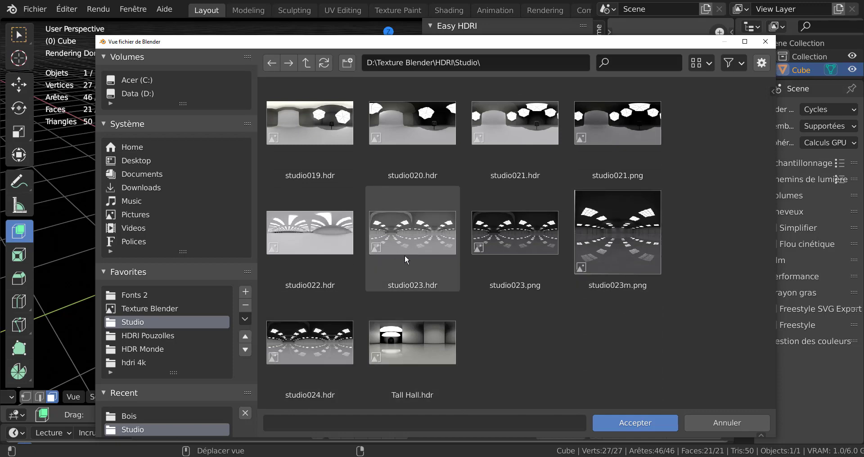
click(636, 423)
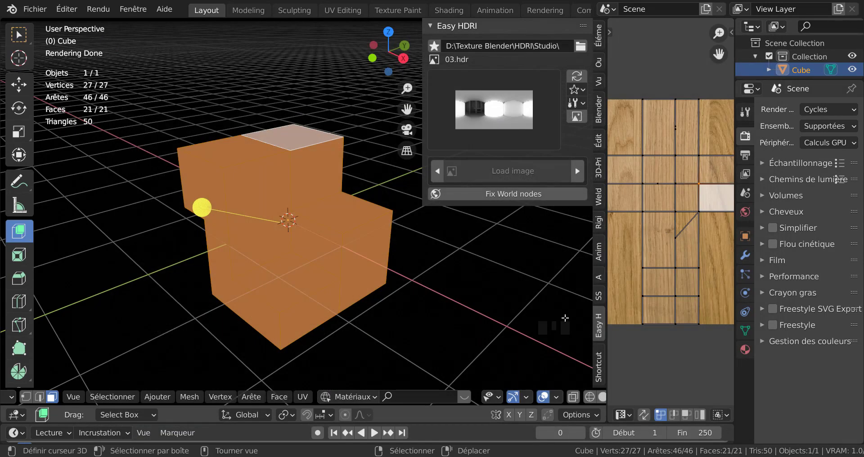
- Set up the world nodes with Easy HDRI so that 03.hdr lights the scene, and view the cube from several angles
scroll(565, 397, down, 7)
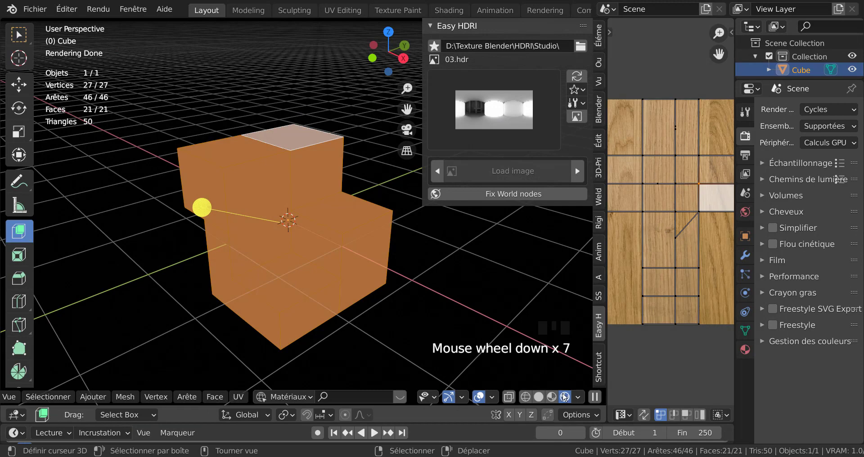
middle_drag(475, 312, 415, 309)
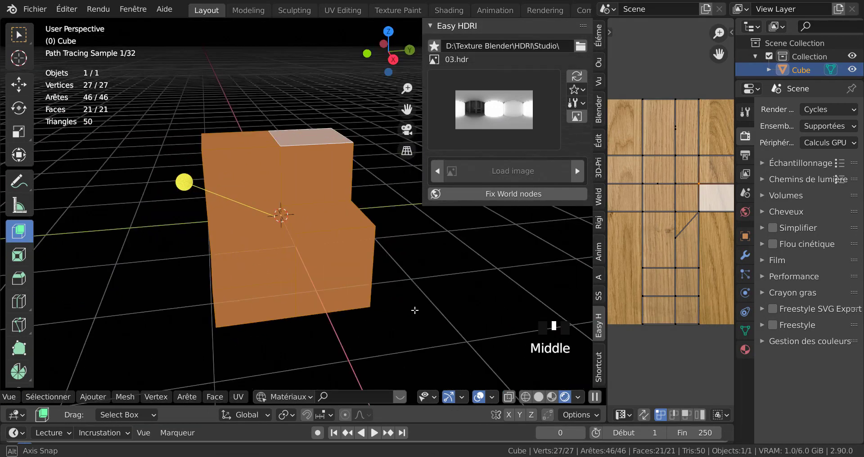
click(507, 194)
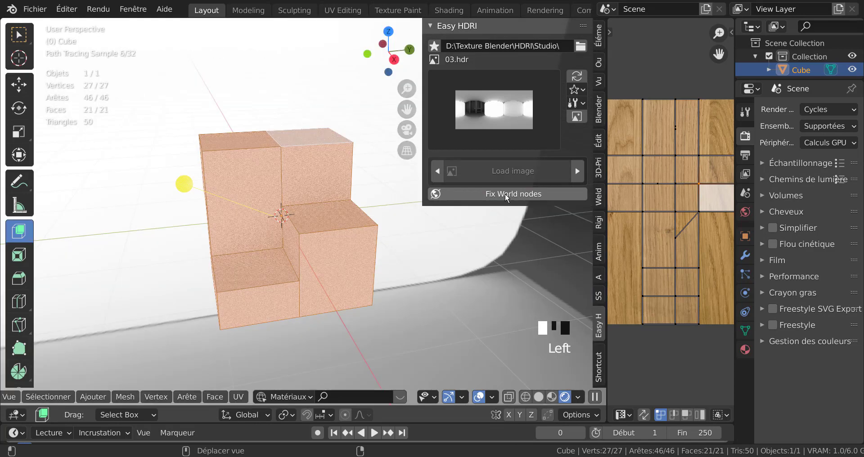
scroll(377, 300, down, 5)
middle_drag(377, 299, 425, 287)
- Try Bright-Roof-Multi.hdr as the environment image and look around the scene
click(519, 118)
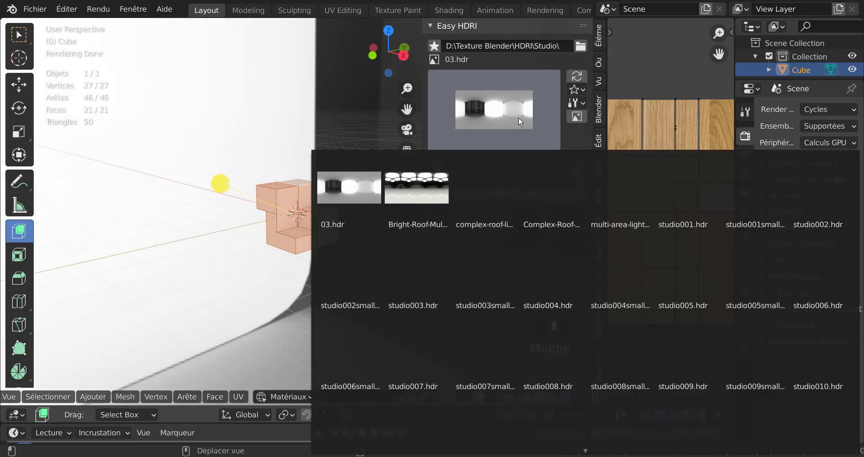
click(417, 189)
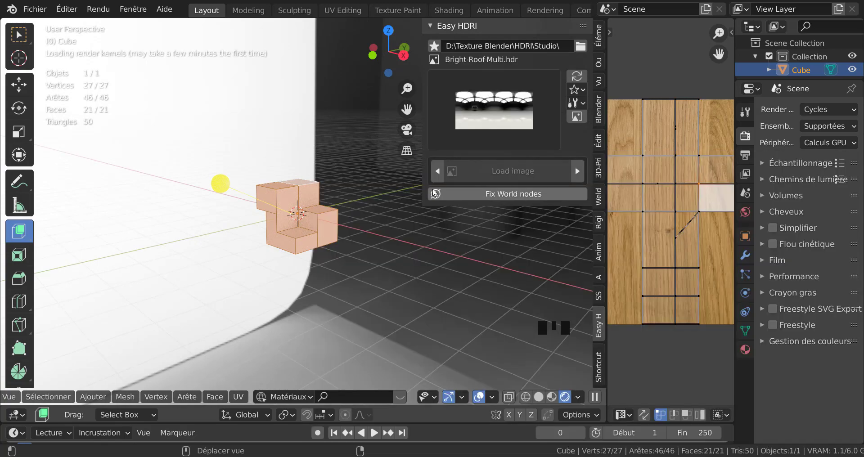
scroll(491, 314, down, 6)
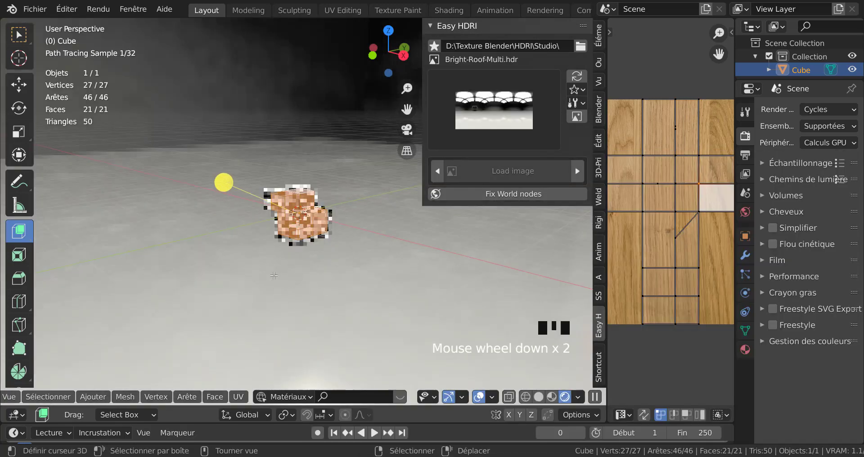
middle_drag(491, 315, 464, 135)
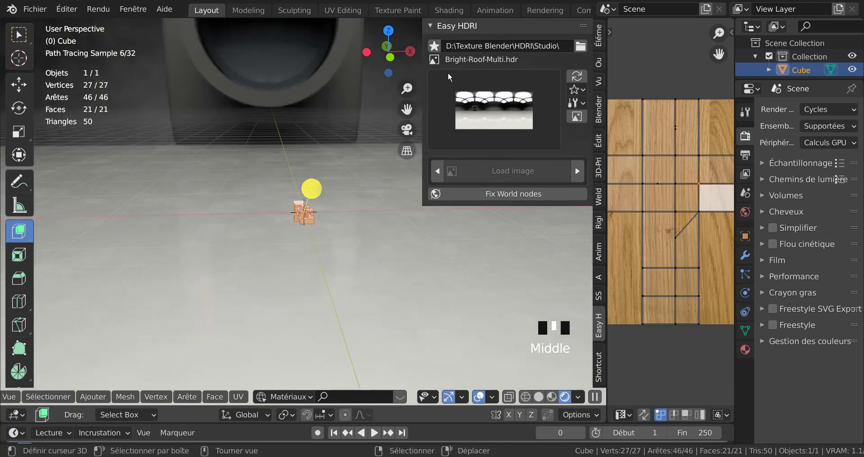
- Change the environment image to studio023.hdr and frame the cube up close
click(477, 100)
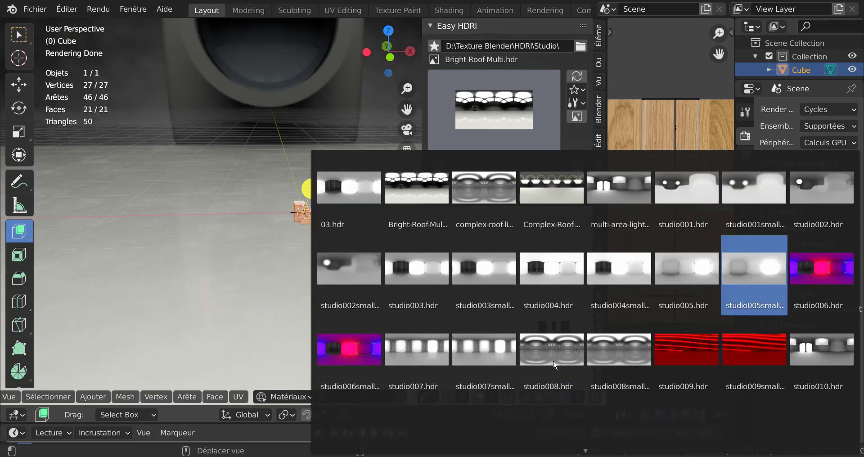
mouse_move(584, 452)
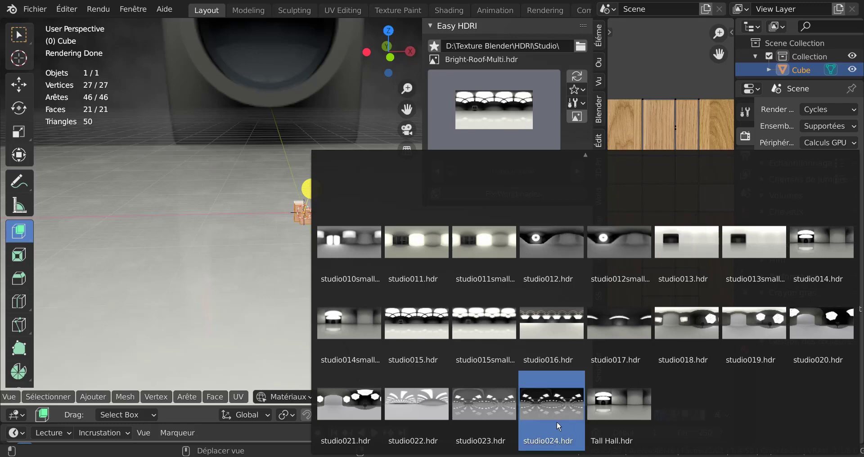
click(482, 402)
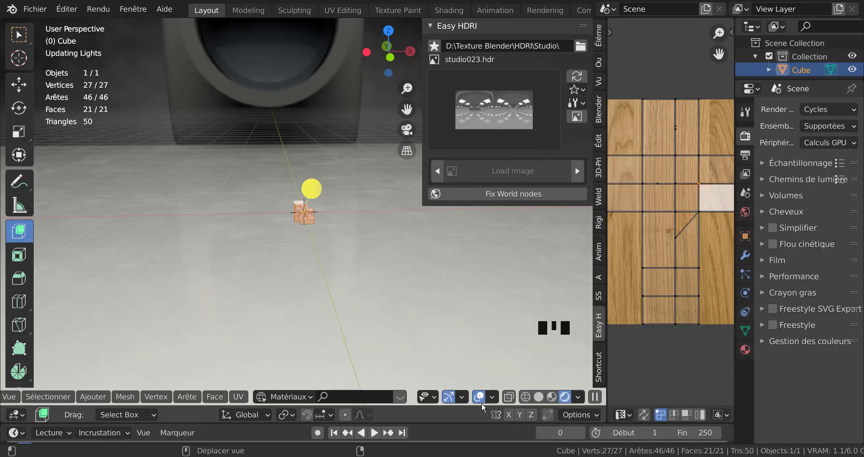
scroll(344, 262, up, 12)
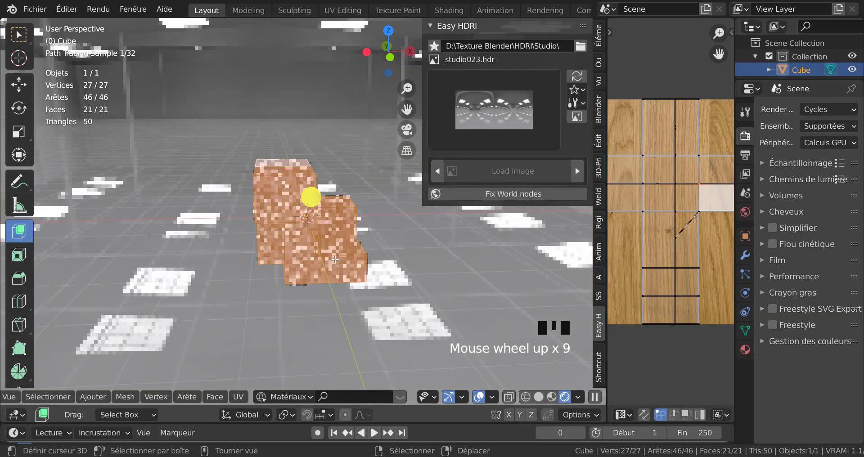
middle_drag(344, 263, 385, 311)
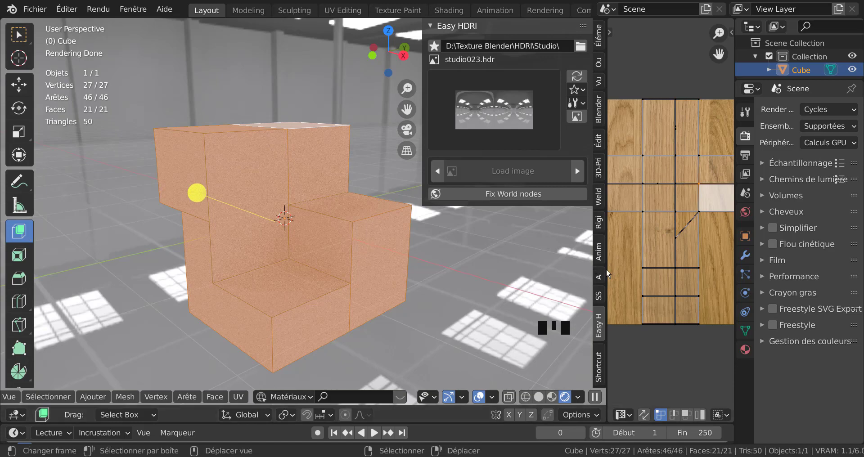
- Enlarge the UV Editor to show the whole wood image and select all the cube's UVs
drag(607, 274, 491, 270)
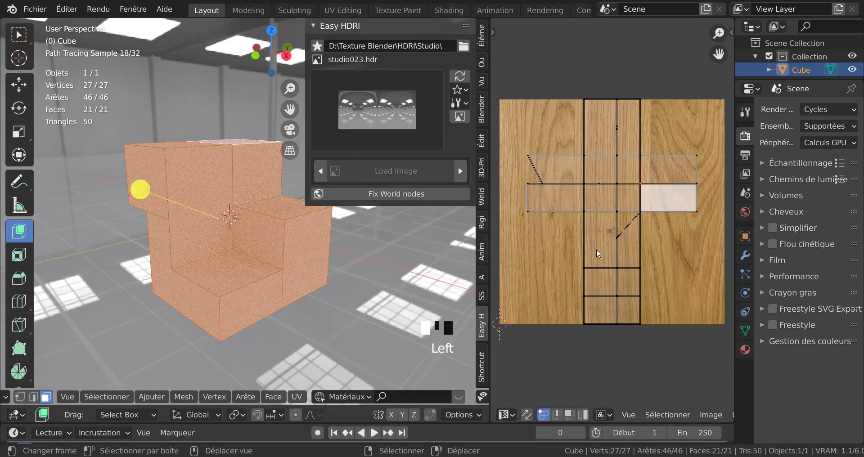
key(a)
key(a)
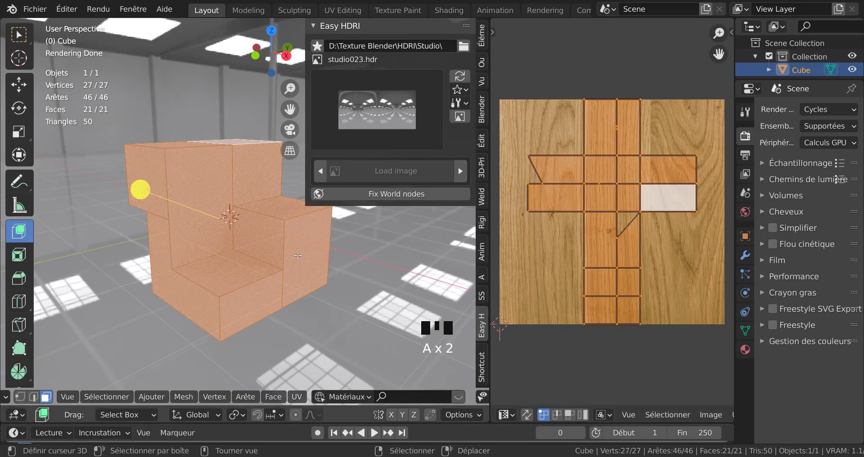
- Switch to the Shading workspace and frame the cube in its material preview viewport
click(447, 11)
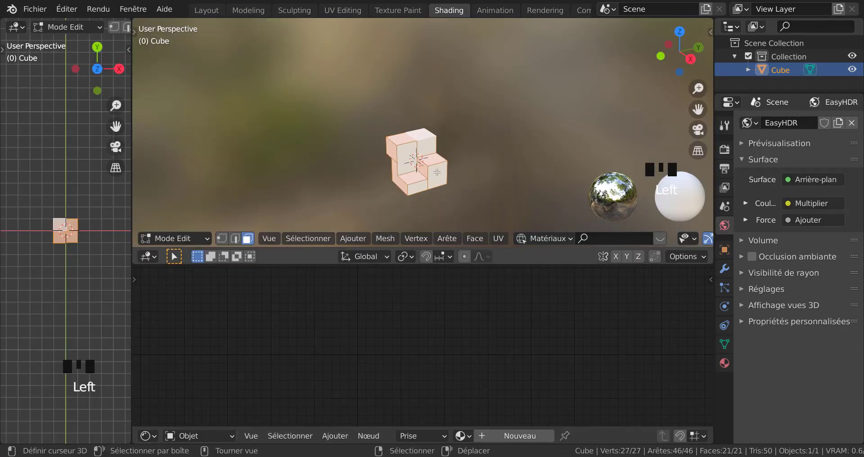
scroll(396, 196, up, 3)
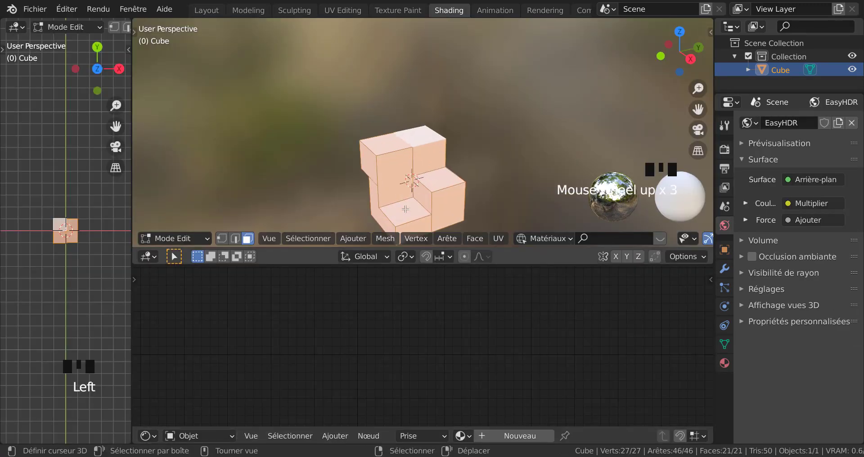
shift+middle_drag(405, 209, 412, 164)
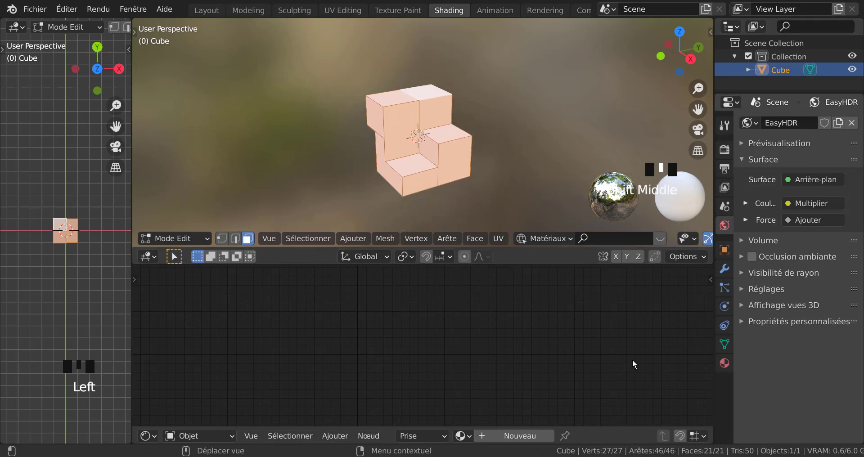
mouse_move(650, 454)
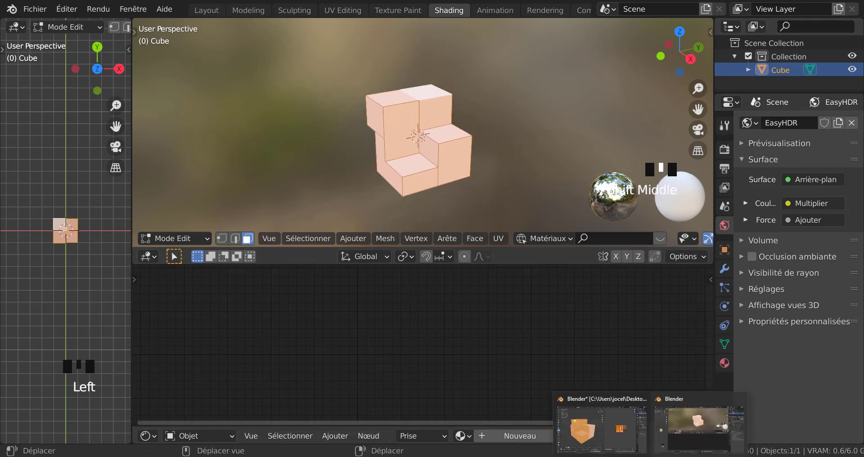
- Switch to the other Blender window and examine the wood-textured demo cube and its UV layout
click(620, 431)
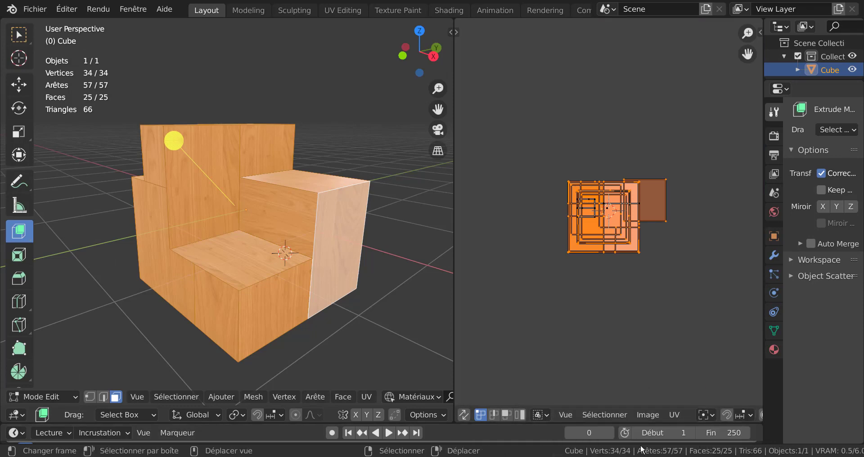
mouse_move(651, 456)
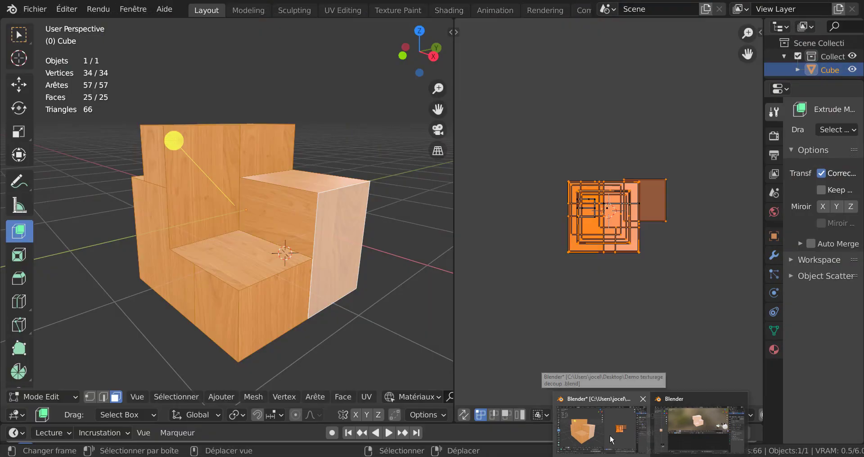
click(610, 435)
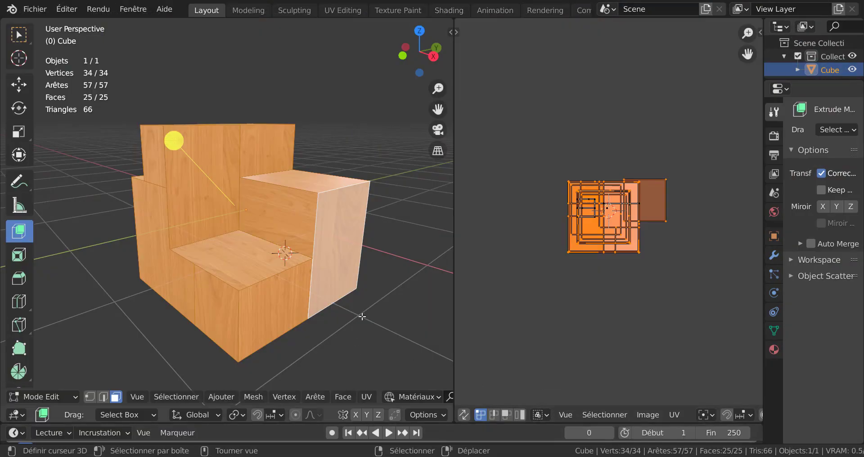
middle_drag(363, 317, 1, 327)
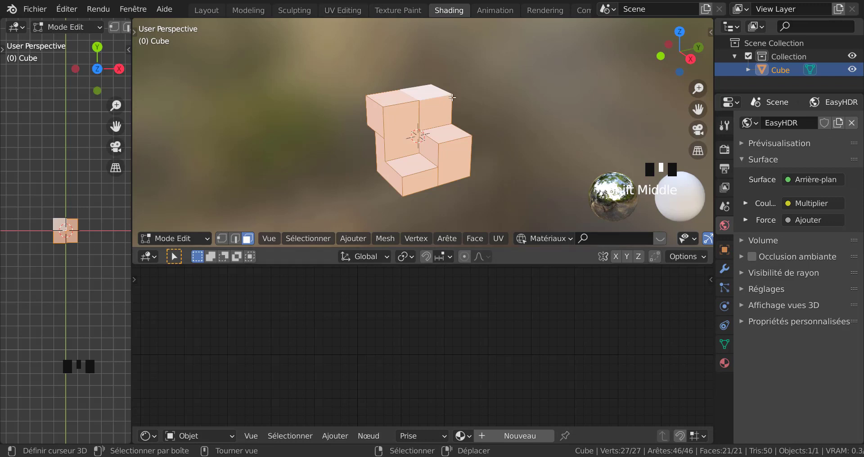
- Create a new material for the cube, frame its node tree and widen the Properties editor
click(724, 363)
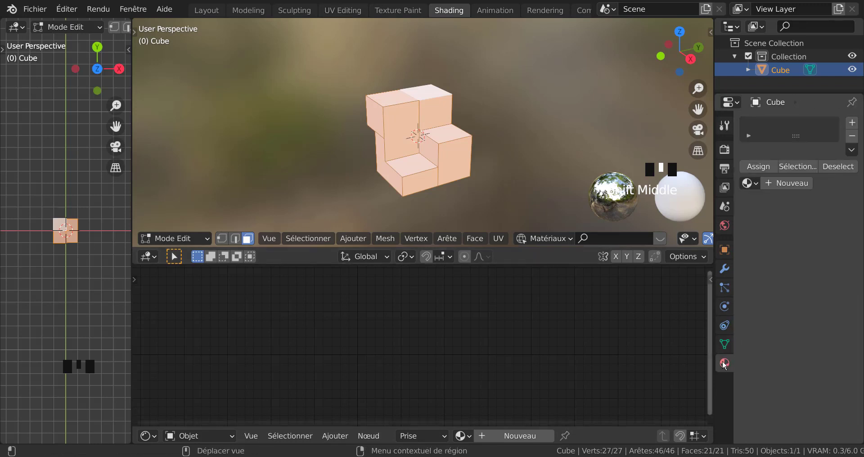
double_click(787, 185)
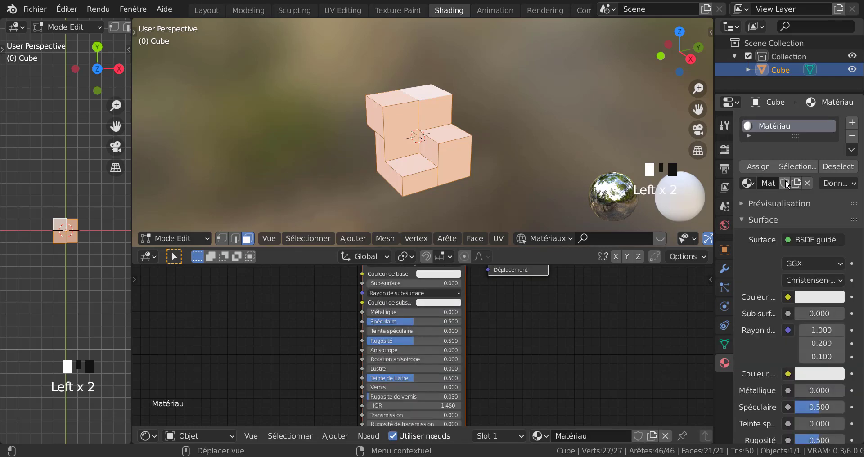
key(Home)
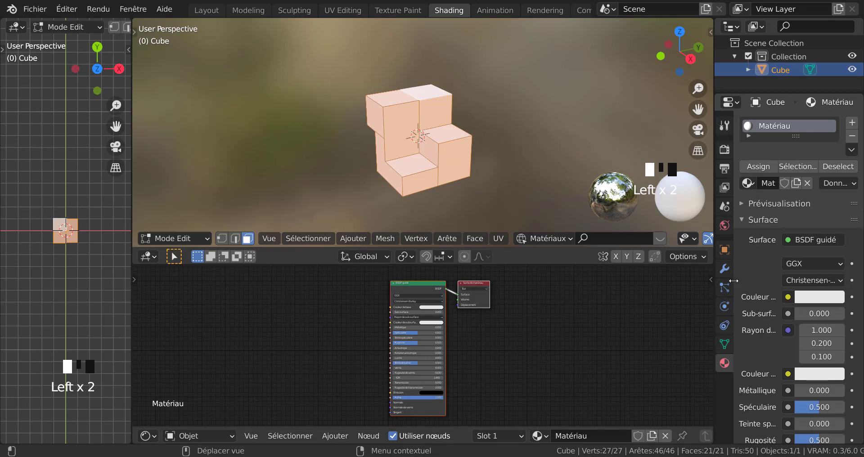
drag(734, 281, 777, 295)
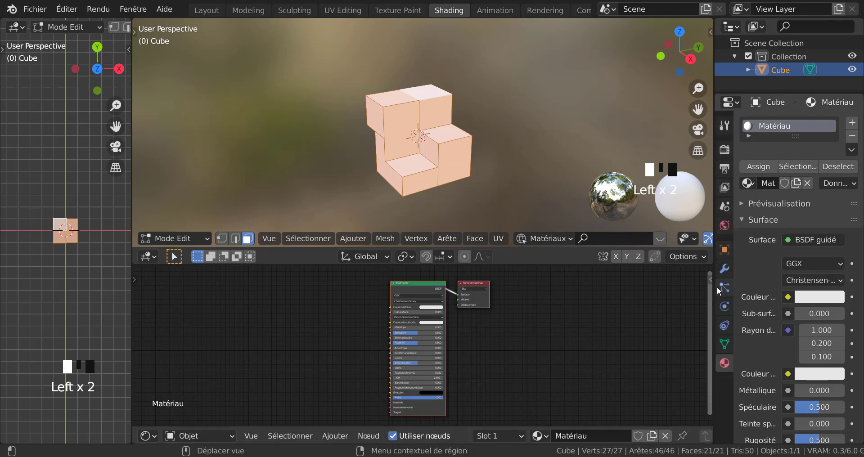
drag(716, 292, 606, 316)
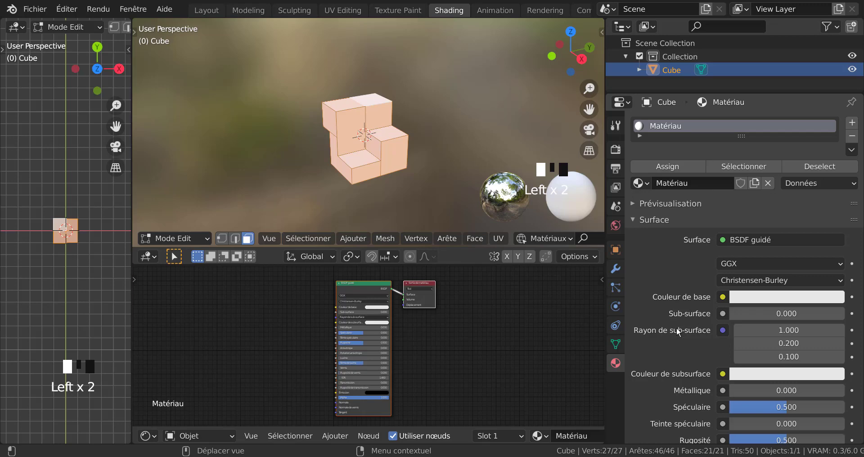
- Use an image texture with rovere_natural.jpg as the material's base color and frame the cube up close
click(723, 297)
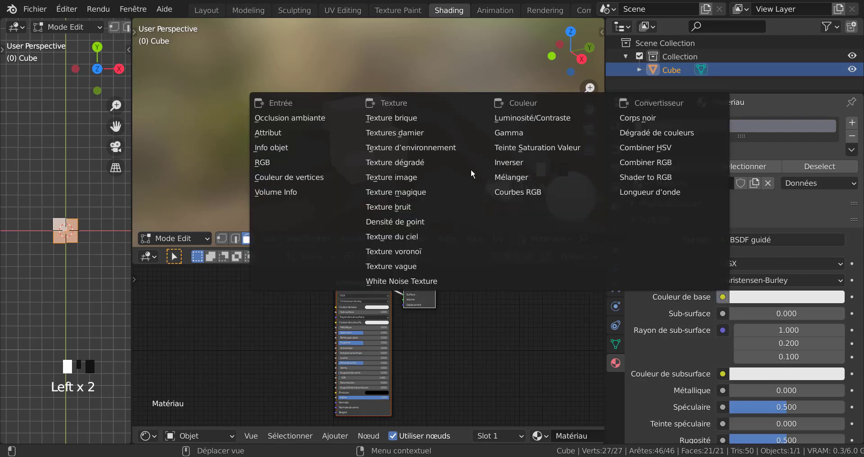
click(395, 177)
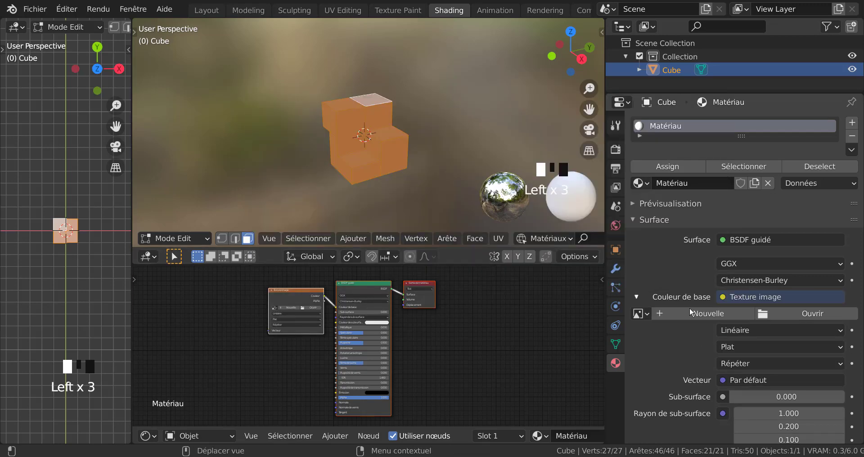
click(642, 314)
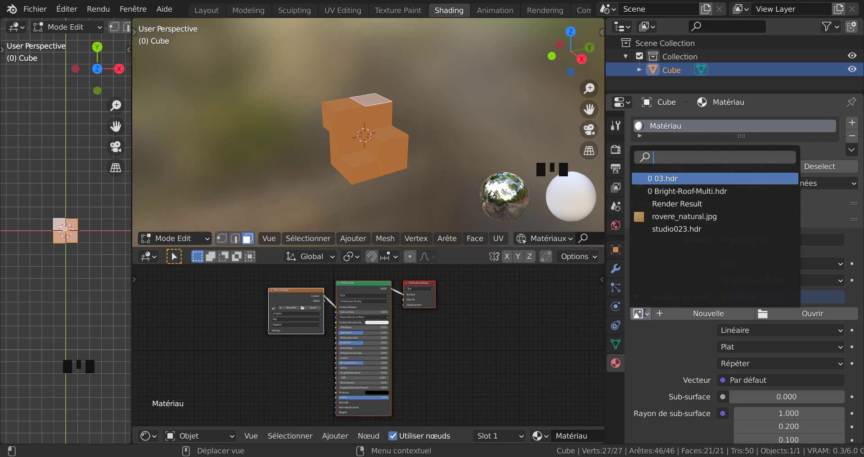
click(653, 216)
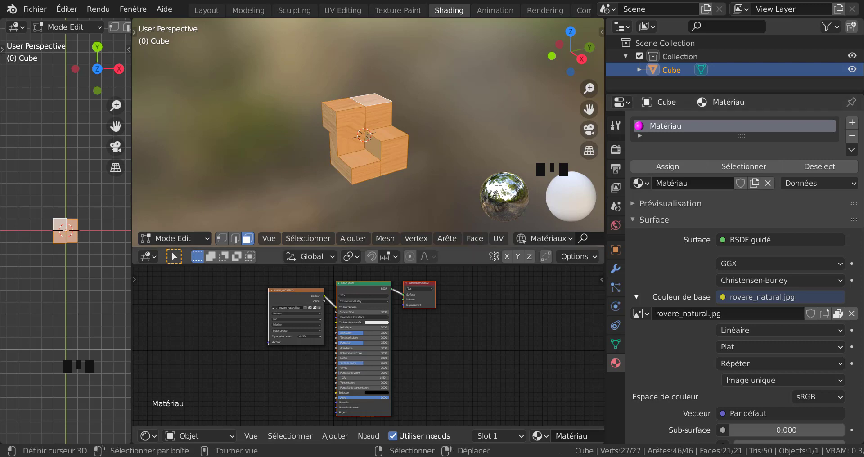
scroll(496, 170, up, 3)
scroll(496, 170, up, 2)
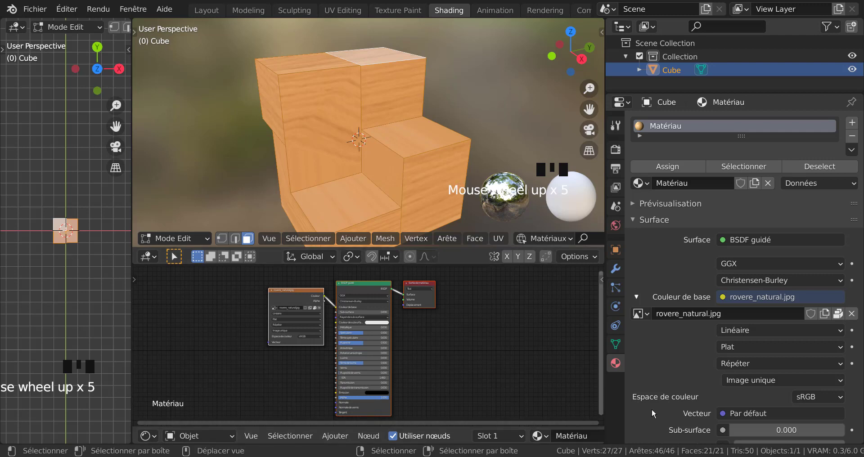
- Return to the Layout workspace and inspect the rendered wood texture on the cube in Object Mode
click(205, 11)
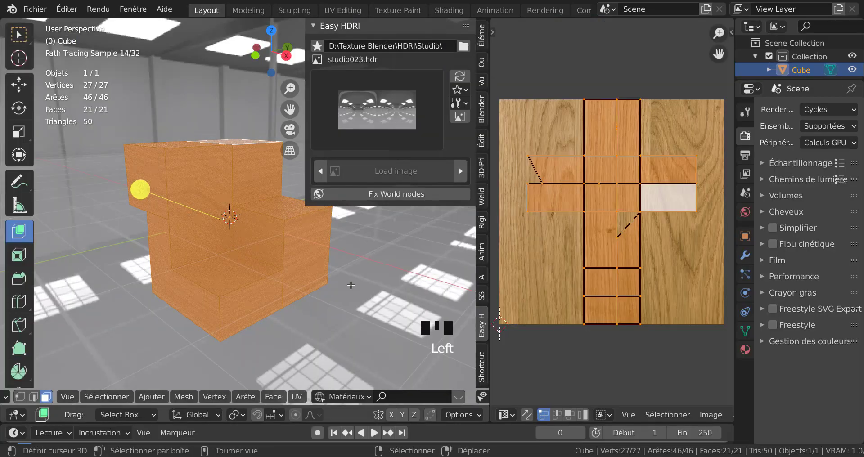
middle_drag(351, 285, 267, 313)
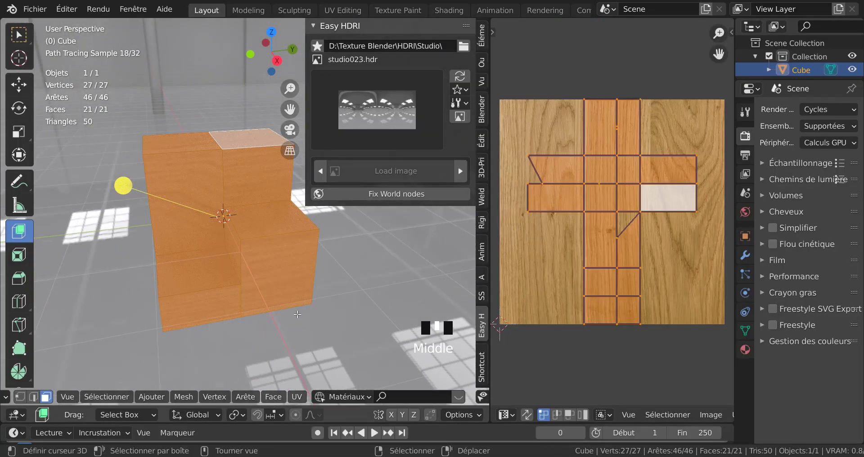
key(Tab)
scroll(280, 317, up, 3)
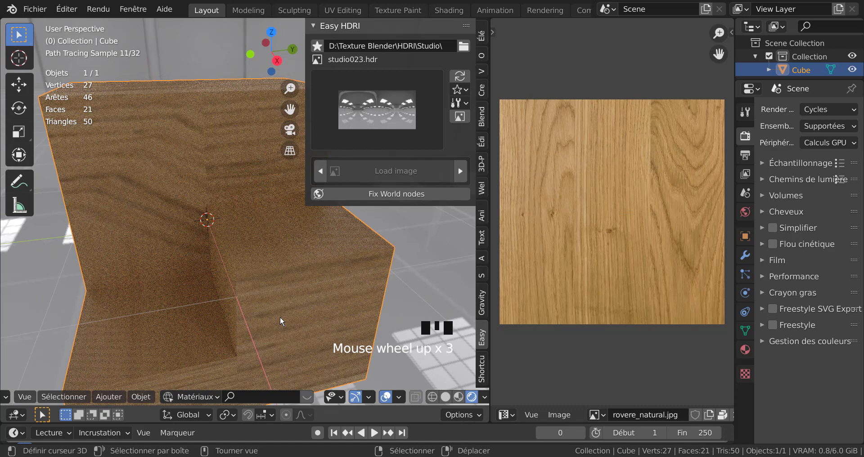
scroll(280, 317, down, 3)
key(Tab)
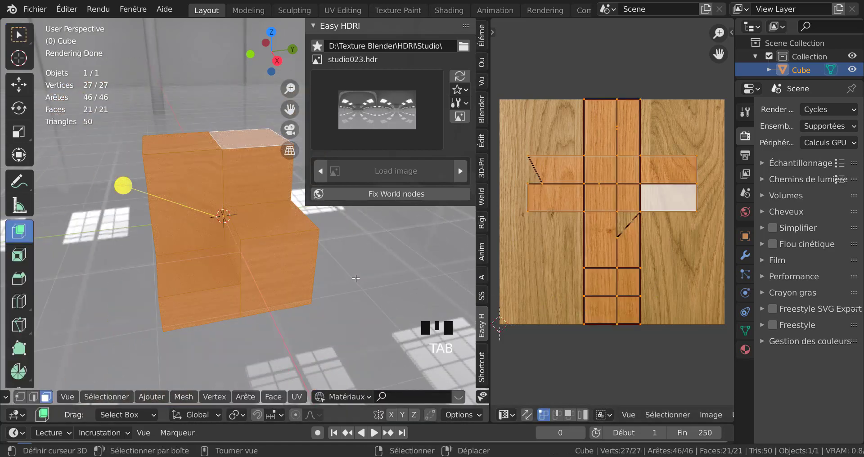
middle_drag(325, 285, 323, 281)
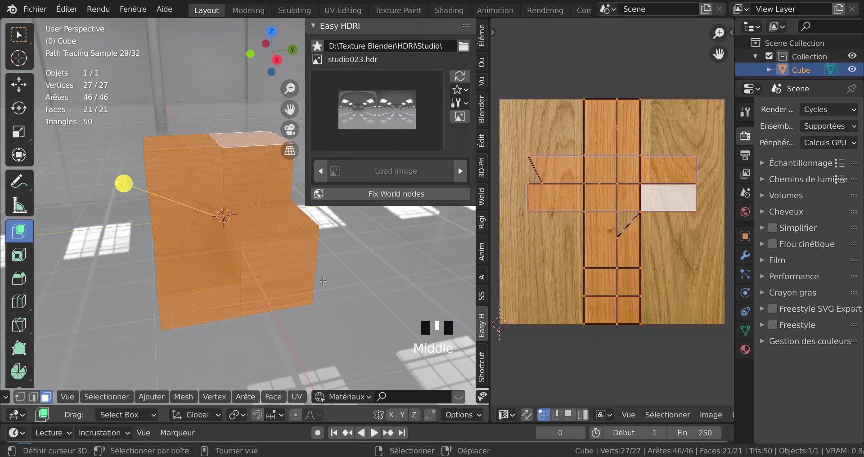
- Select only the cube's two adjoining uppermost faces
key(KP_7)
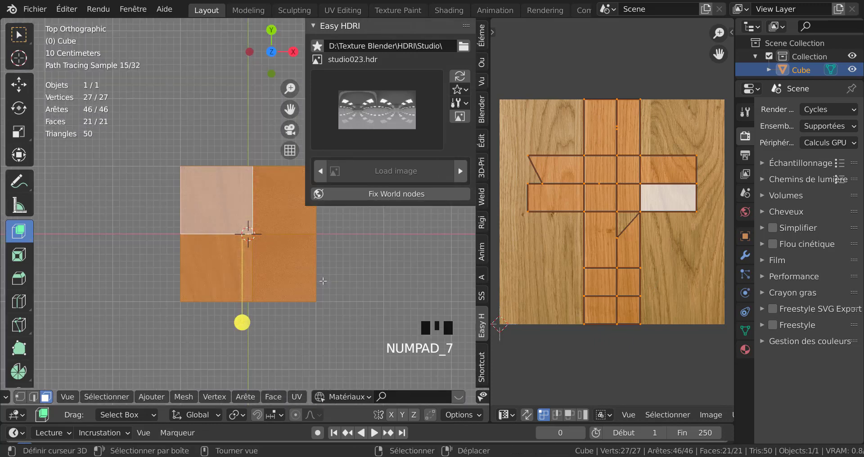
right_click(208, 202)
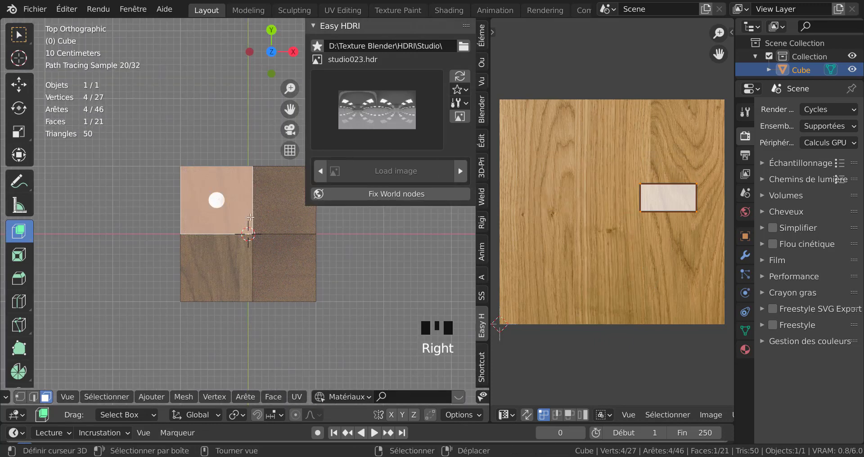
shift+right_click(251, 200)
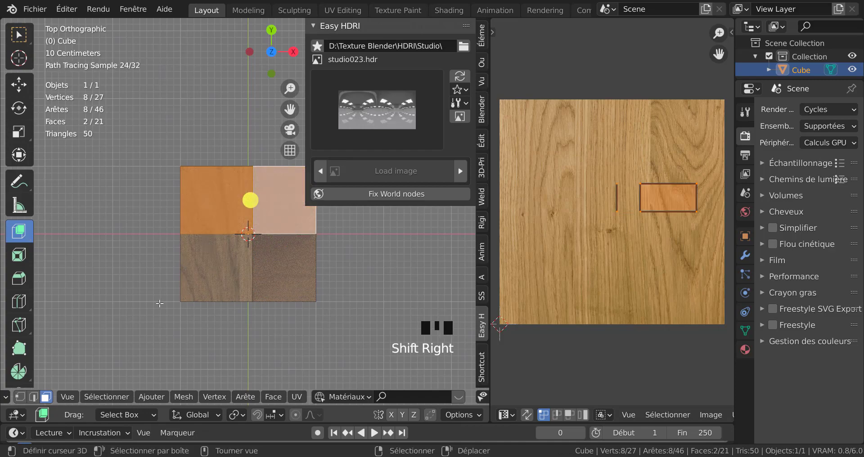
middle_drag(160, 304, 267, 186)
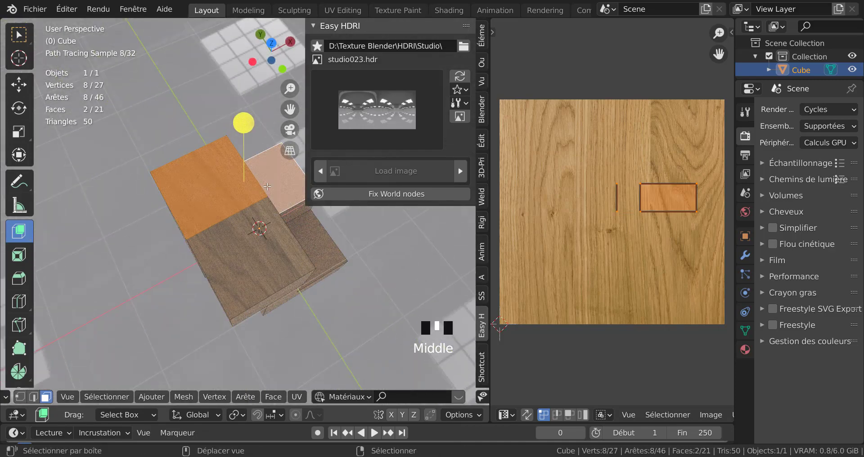
shift+right_click(273, 186)
shift+right_click(237, 254)
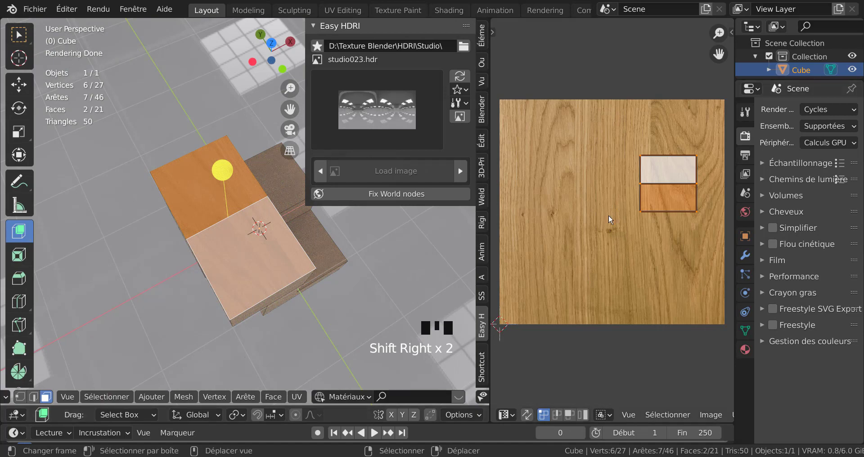
- Rip the two selected faces' UVs onto the middle of the wood image and check the grain in Object Mode
middle_drag(352, 296, 254, 288)
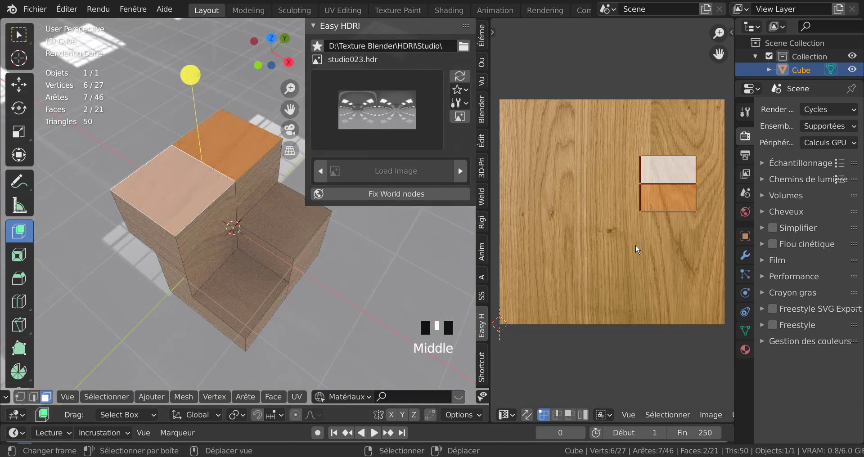
key(v)
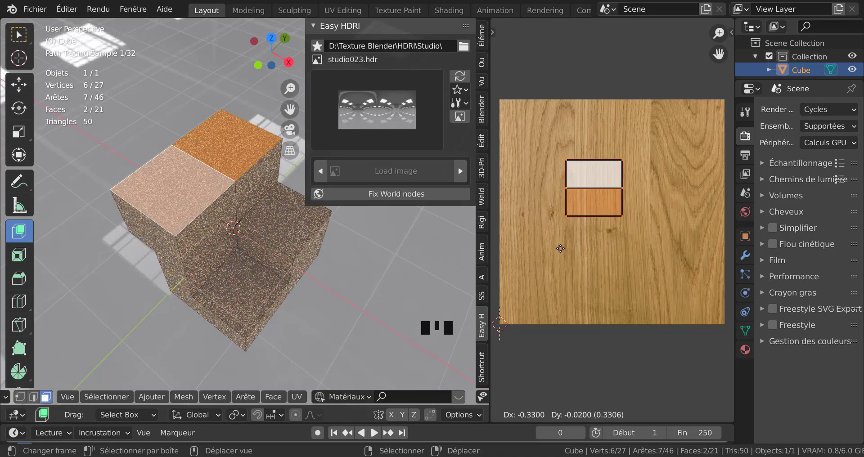
click(560, 248)
key(Tab)
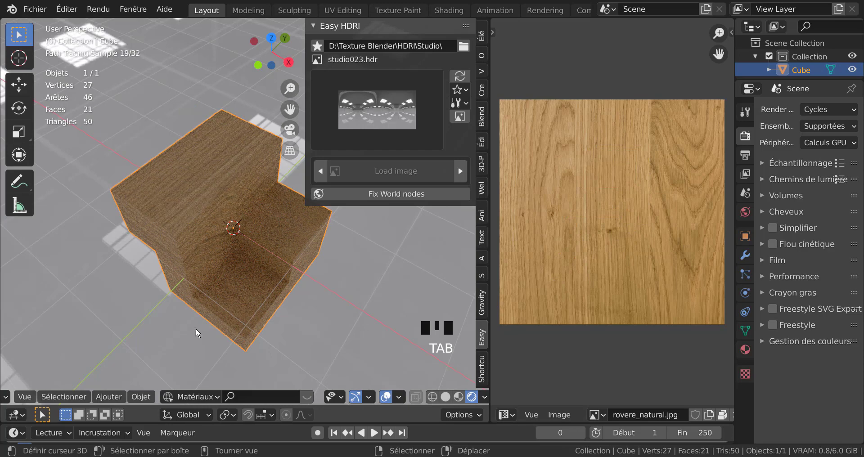
key(Tab)
key(Tab)
key(Tab)
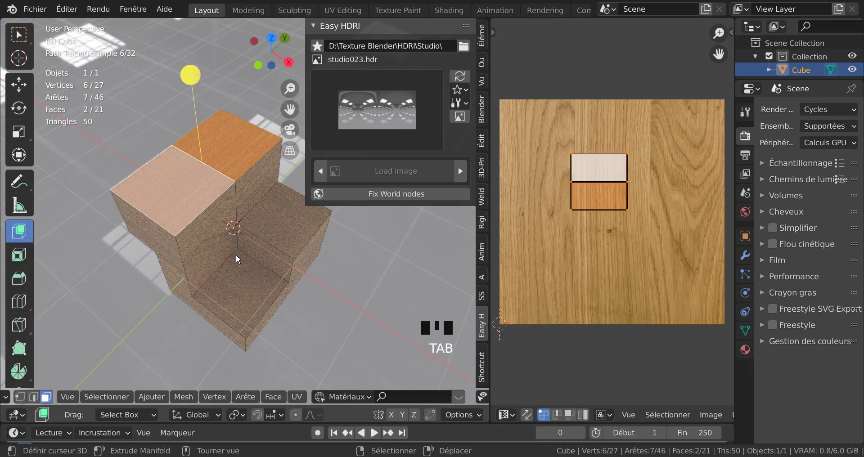
- Show all the cube's UVs and rip the three vertices above the two lowest UV rows slightly downward along Y
key(a)
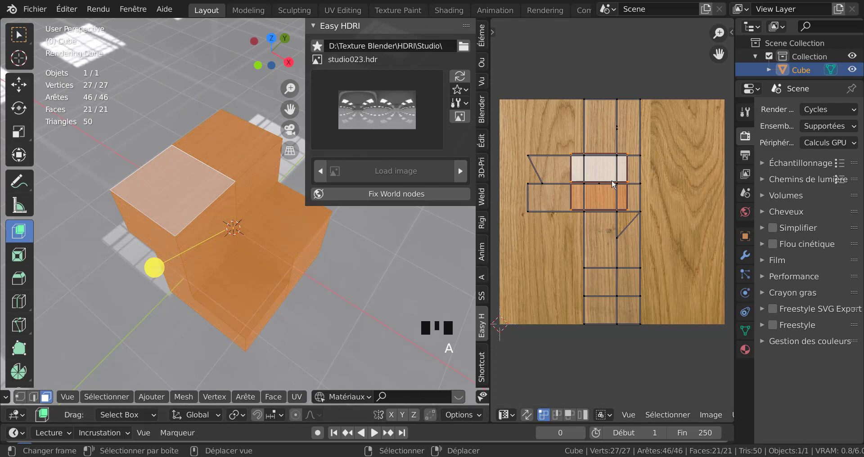
scroll(643, 197, up, 1)
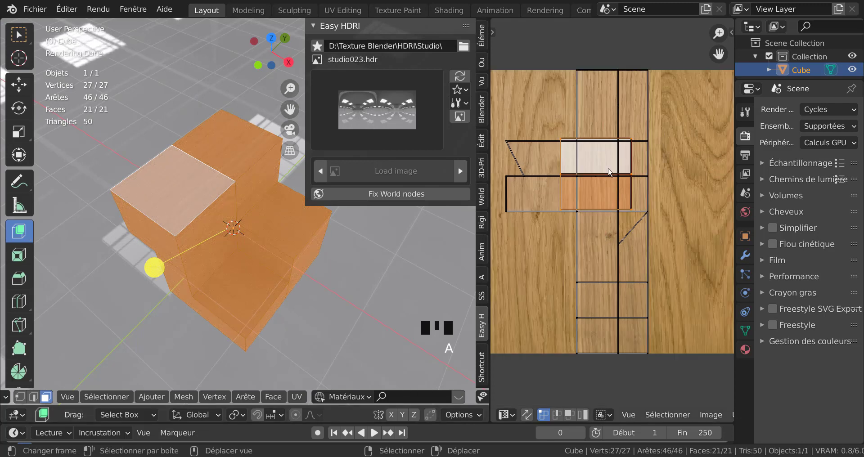
right_click(581, 277)
shift+right_click(617, 283)
shift+right_click(646, 282)
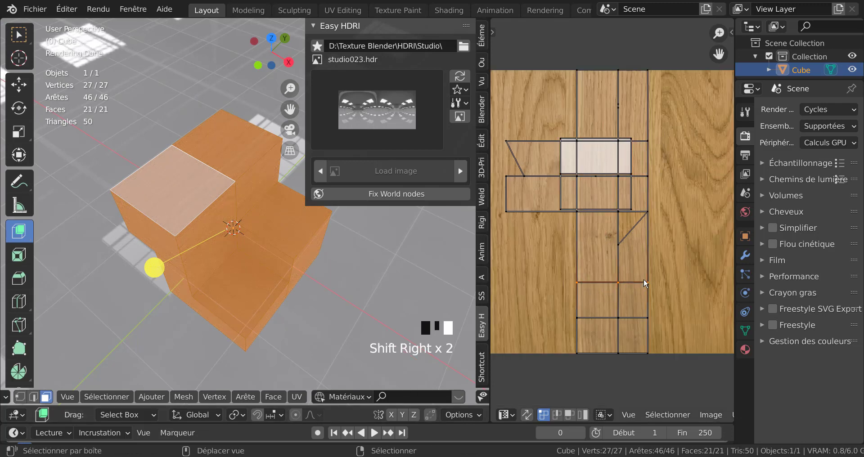
scroll(653, 288, down, 1)
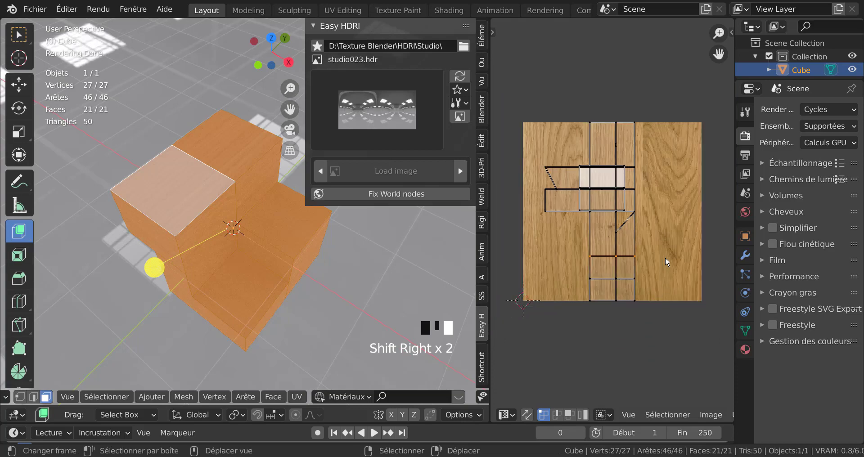
key(v)
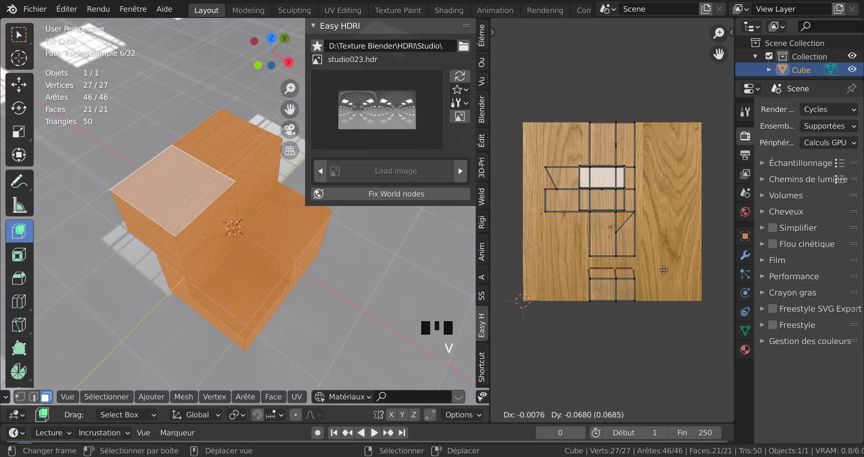
key(y)
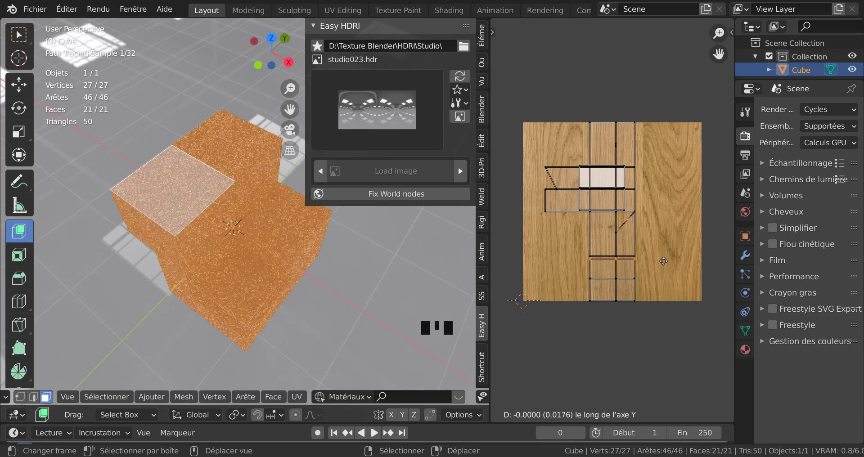
click(663, 262)
- Move the separated four-face UV island to the wood image's lower-left area and check the cube's grain in Object Mode
right_click(635, 280)
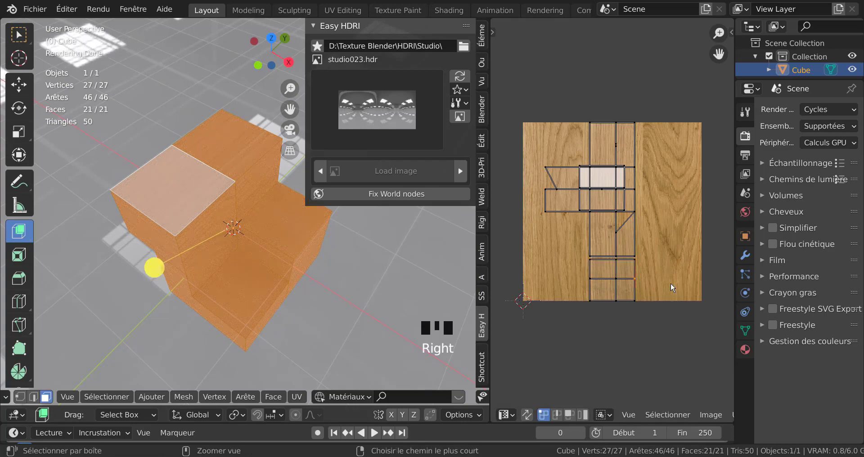
key(ctrl+l)
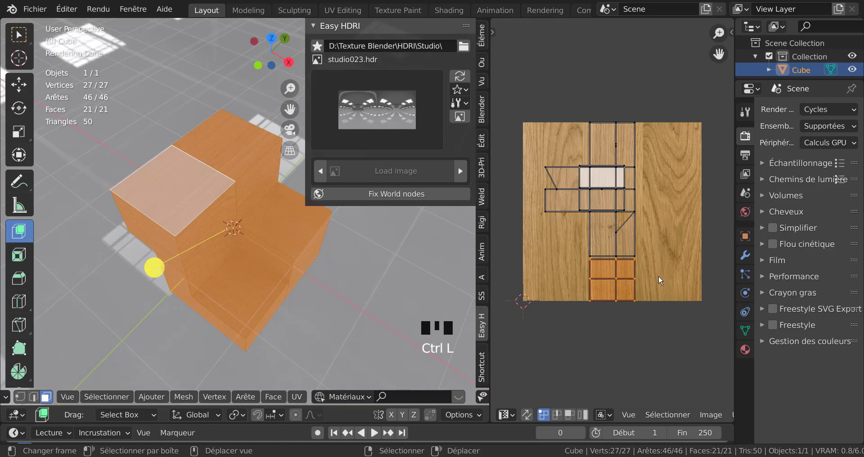
key(g)
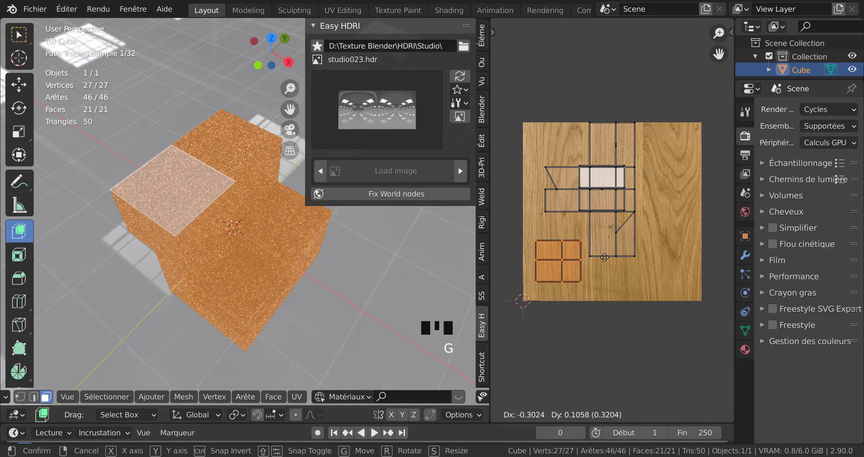
click(591, 261)
middle_drag(383, 309, 358, 319)
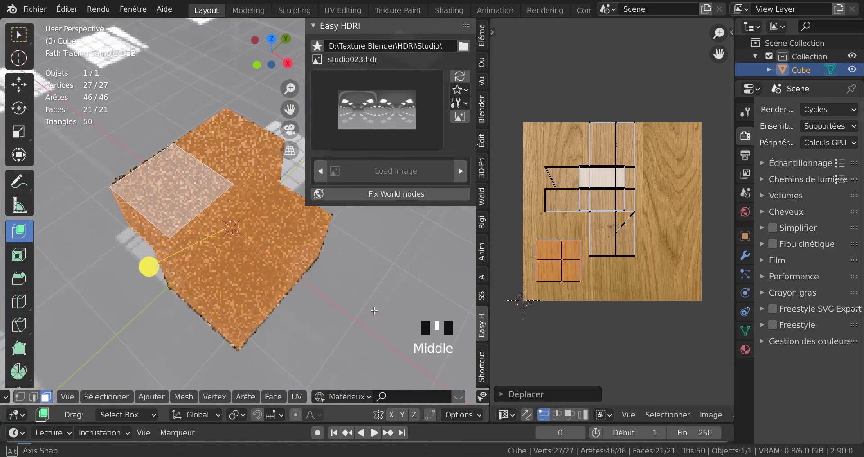
key(Tab)
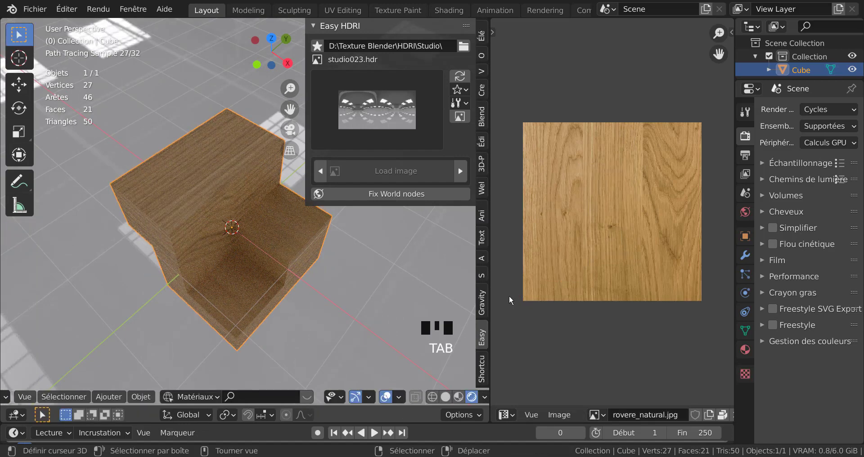
key(Tab)
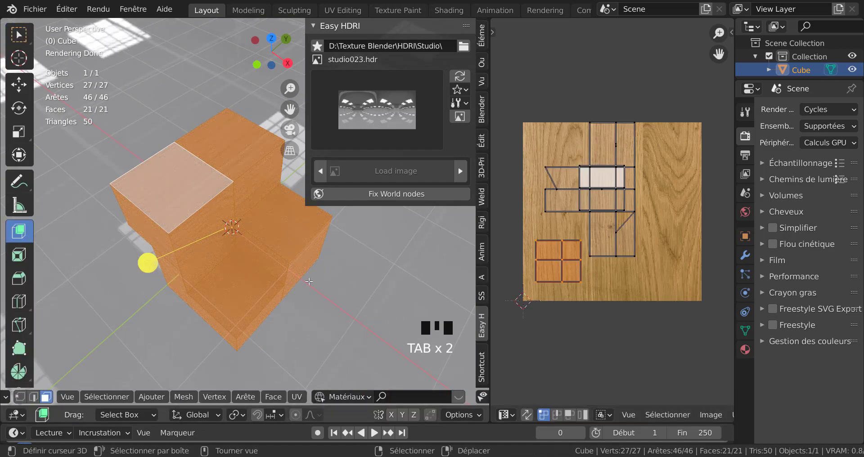
key(Tab)
key(Tab)
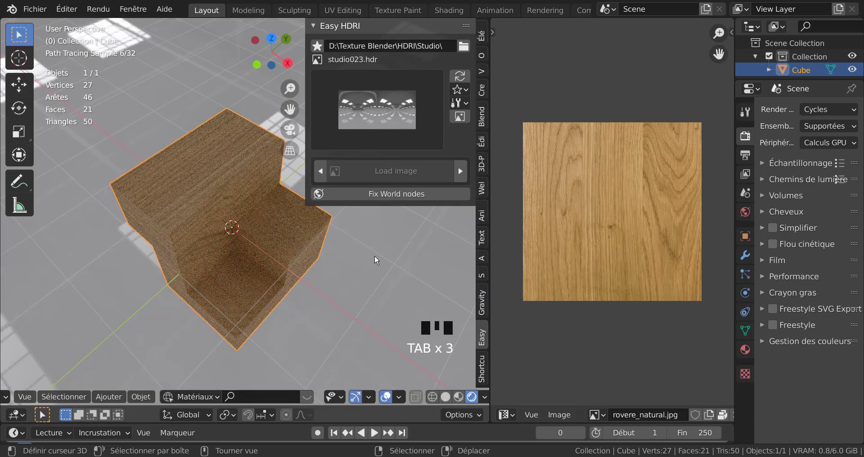
- Select individual cube faces one by one to find which of them belong to the moved UV island
right_click(191, 206)
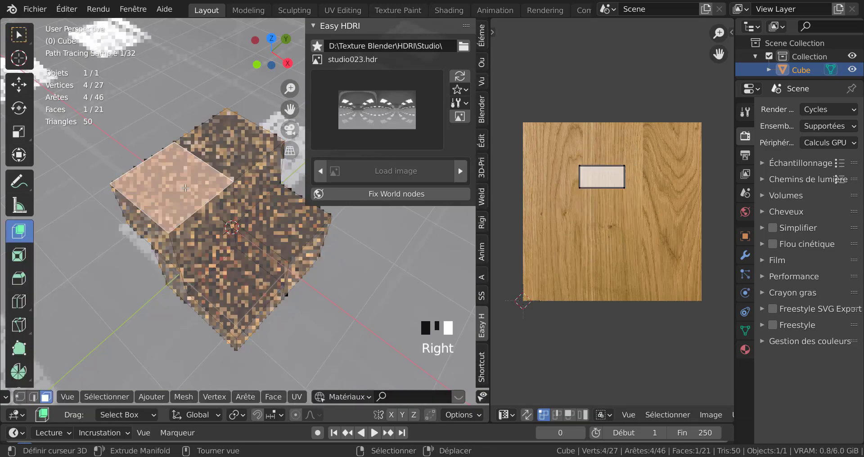
right_click(214, 167)
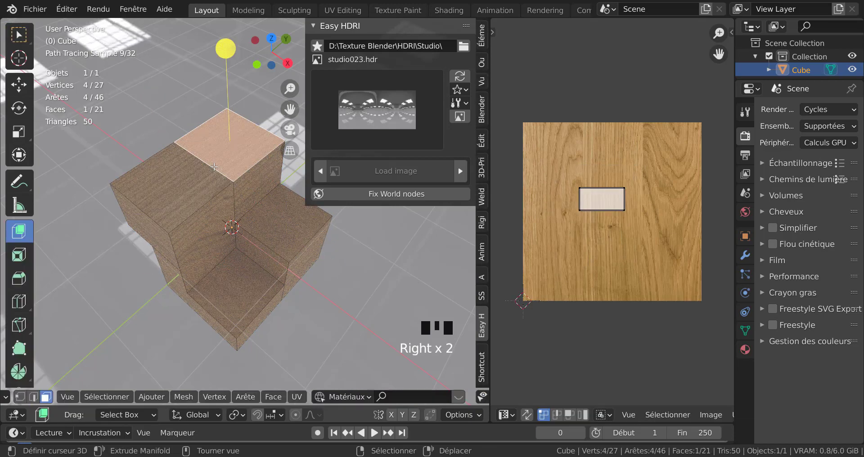
right_click(248, 257)
right_click(246, 260)
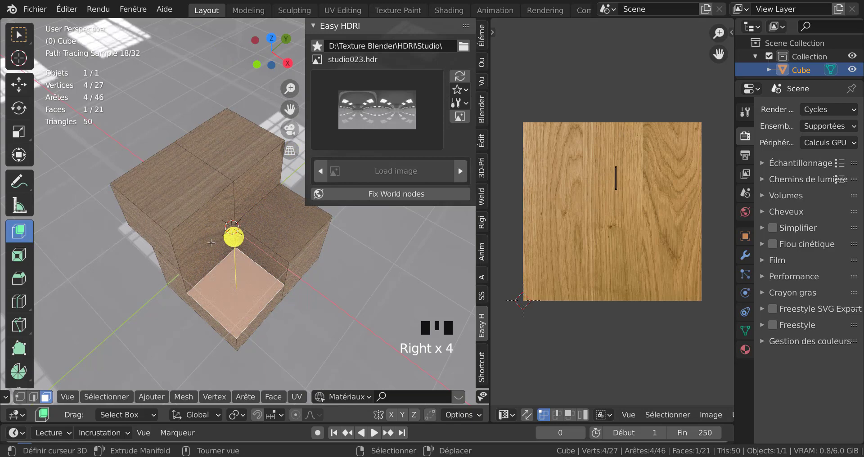
key(Tab)
key(Tab)
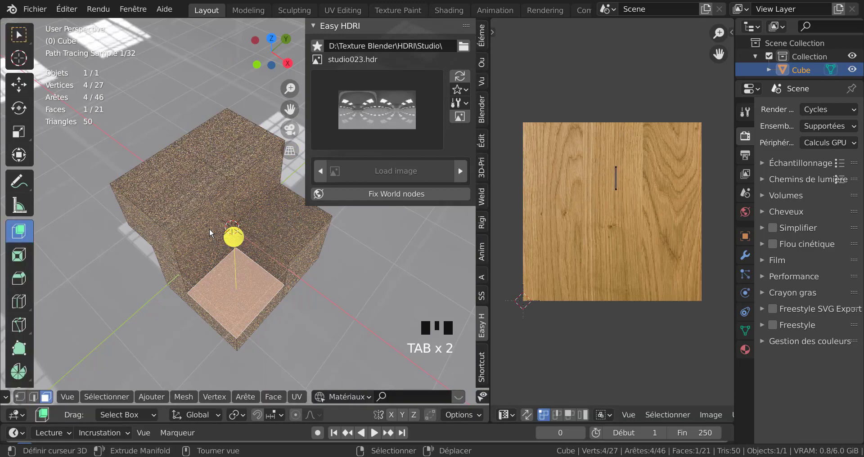
right_click(203, 224)
right_click(186, 186)
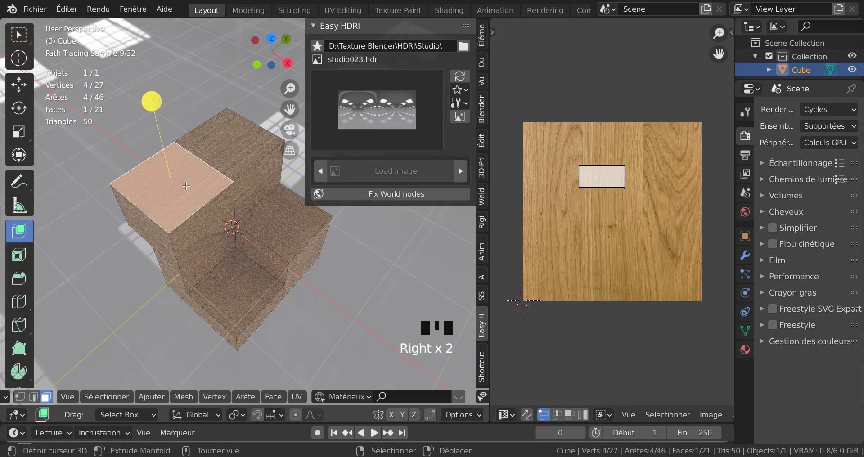
right_click(256, 167)
right_click(273, 215)
key(Tab)
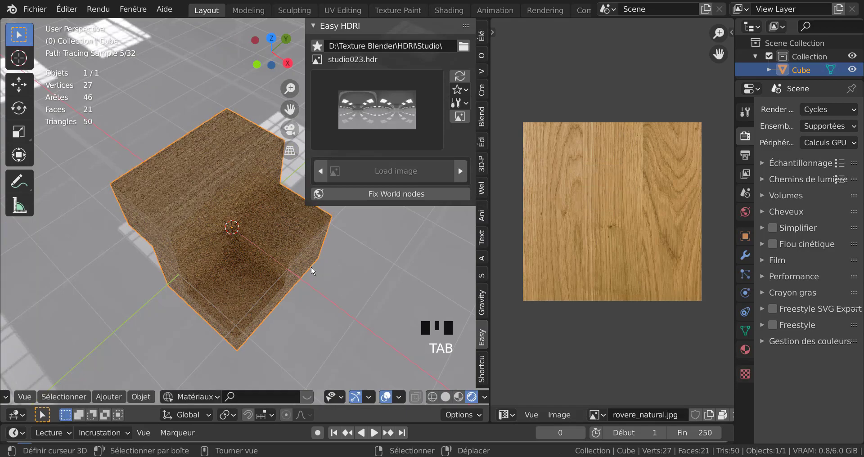
key(Tab)
key(Tab)
- Show all the cube's UVs and reselect the four-face island at the wood image's lower left
key(a)
key(Tab)
key(a)
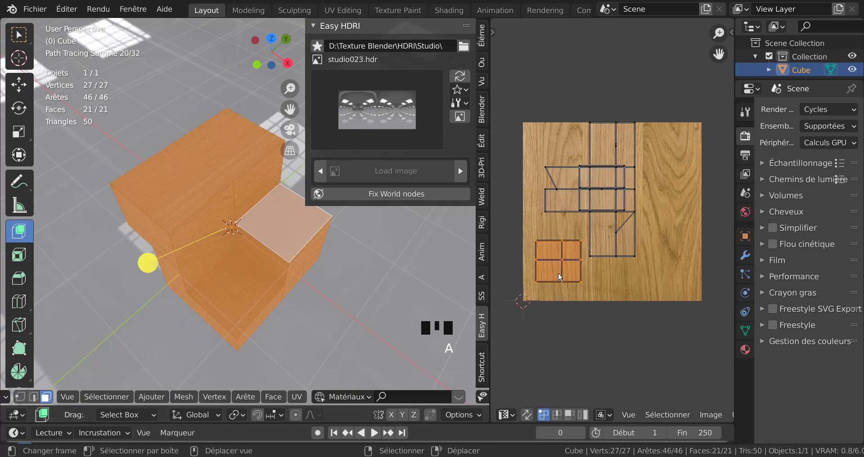
middle_drag(317, 323, 307, 310)
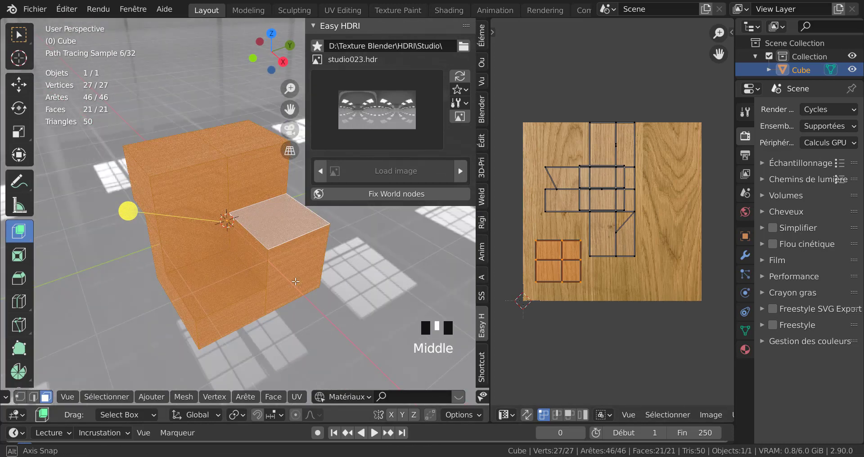
right_click(568, 263)
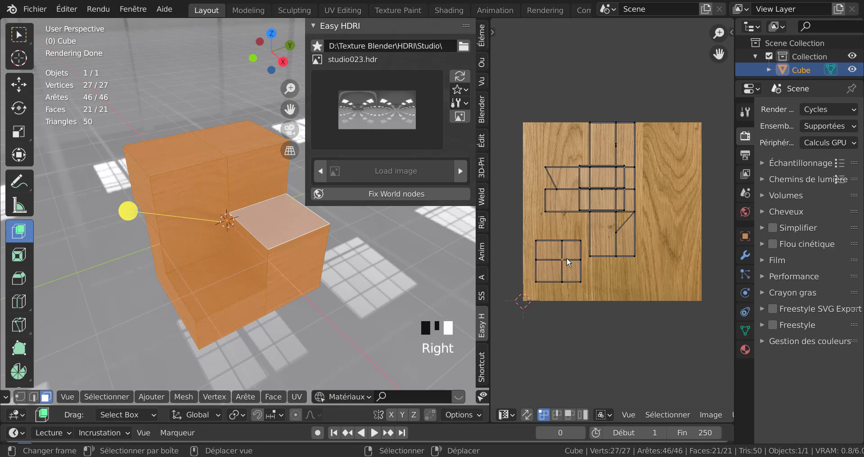
right_click(568, 263)
key(c)
mouse_move(563, 247)
mouse_down()
mouse_move(571, 246)
mouse_move(576, 274)
mouse_move(544, 270)
mouse_move(548, 281)
mouse_move(574, 246)
mouse_up()
key(Escape)
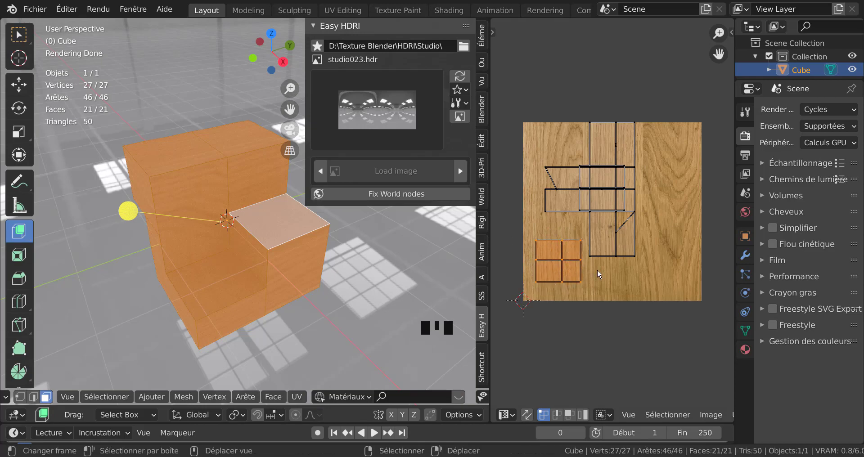
- Move the four-face island to the right part of the wood image, beside the remaining UVs at mid-height
key(g)
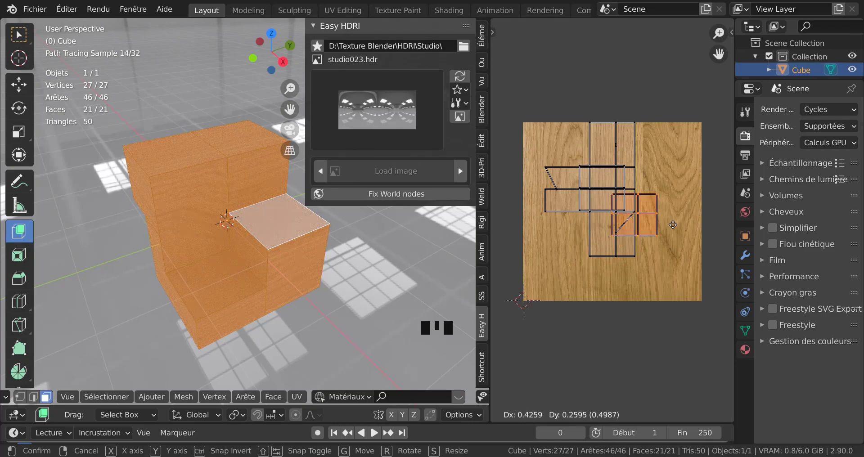
click(723, 271)
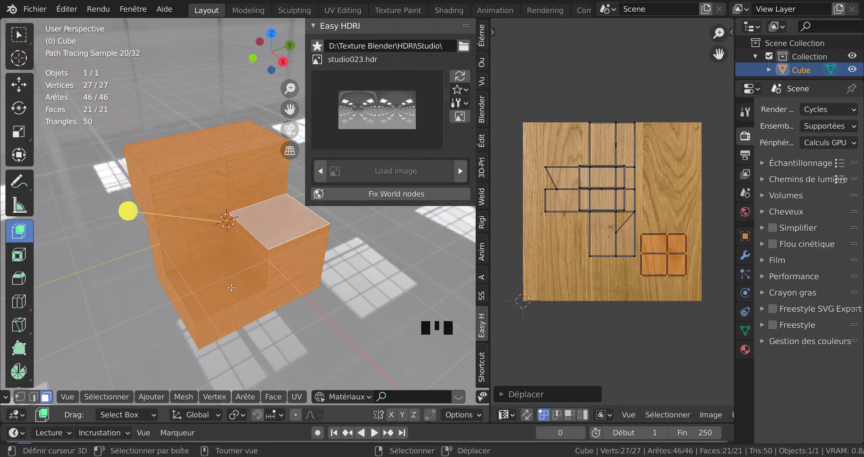
middle_drag(266, 286, 427, 285)
key(g)
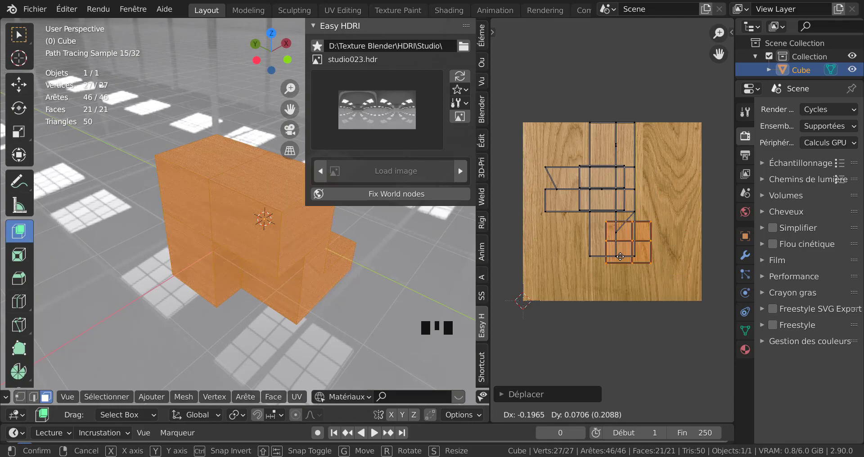
click(654, 226)
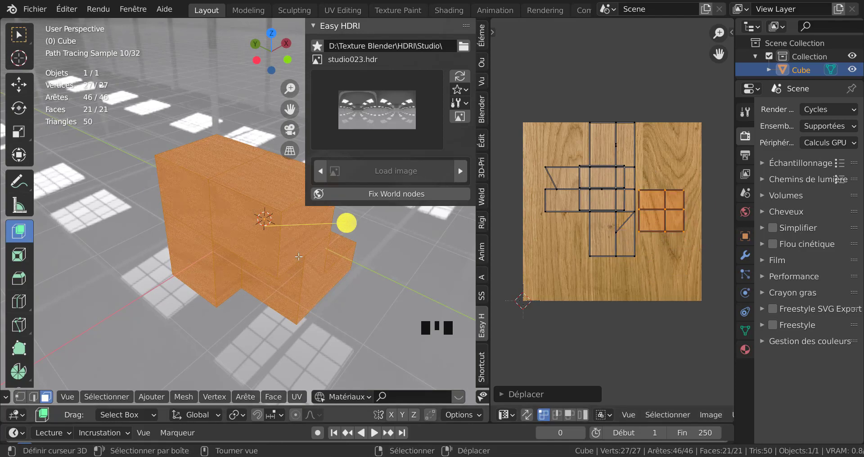
- Select the three coplanar faces on the cube's notched side and view them in Left Orthographic
middle_drag(299, 257, 278, 225)
right_click(277, 226)
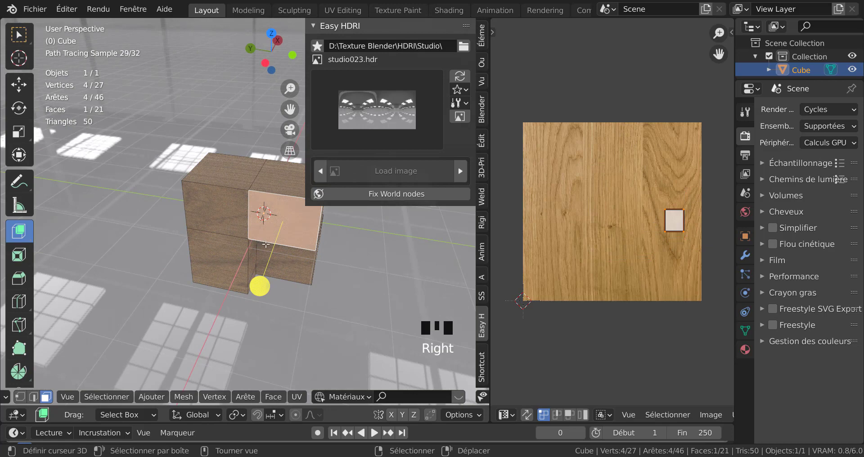
shift+right_click(216, 203)
shift+right_click(218, 261)
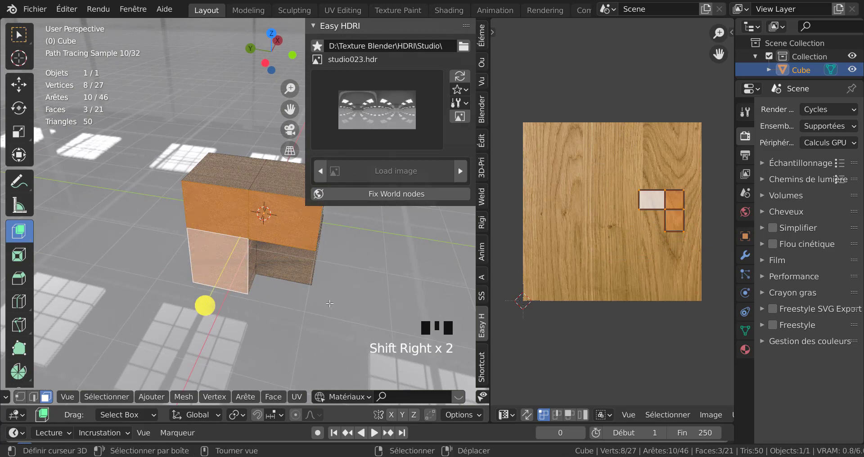
middle_drag(368, 257, 288, 277)
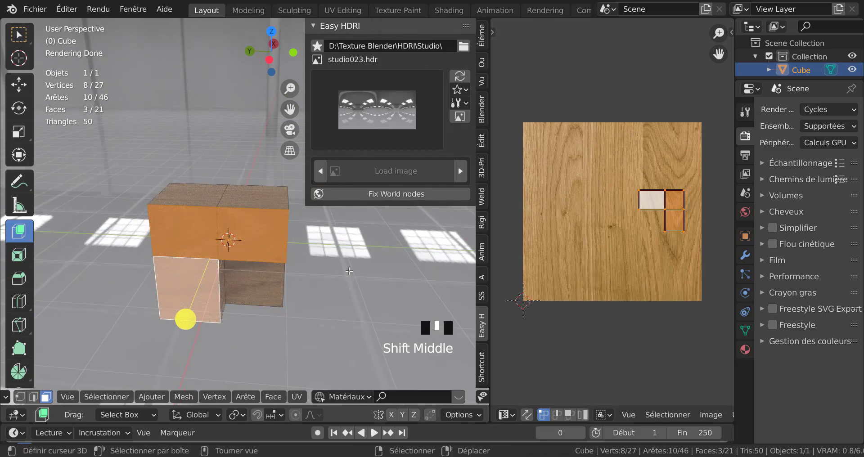
key(KP_3)
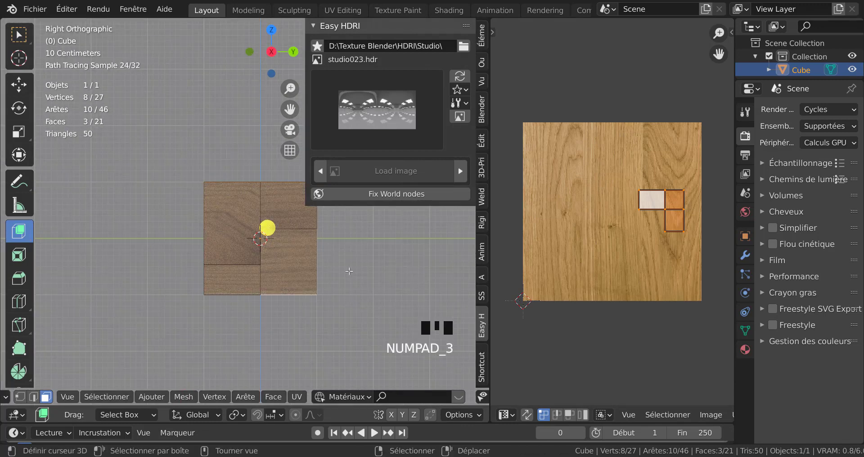
key(ctrl+KP_3)
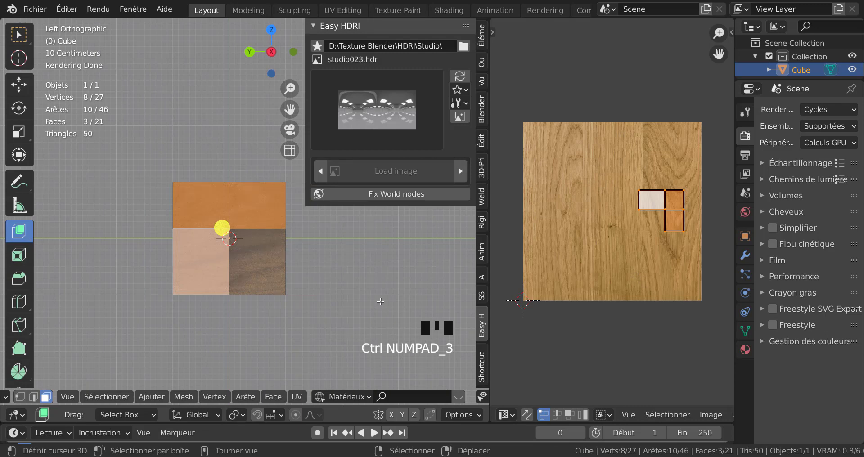
- Try to rip the three selected faces' UVs with UV Rip Move
key(v)
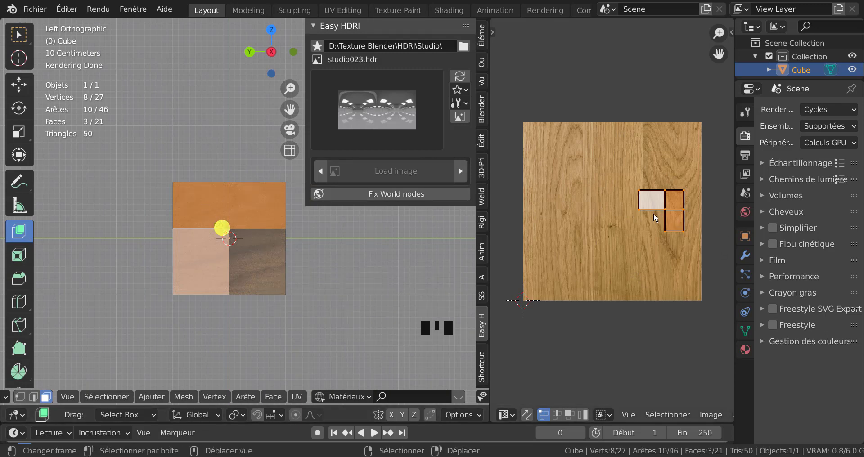
key(v)
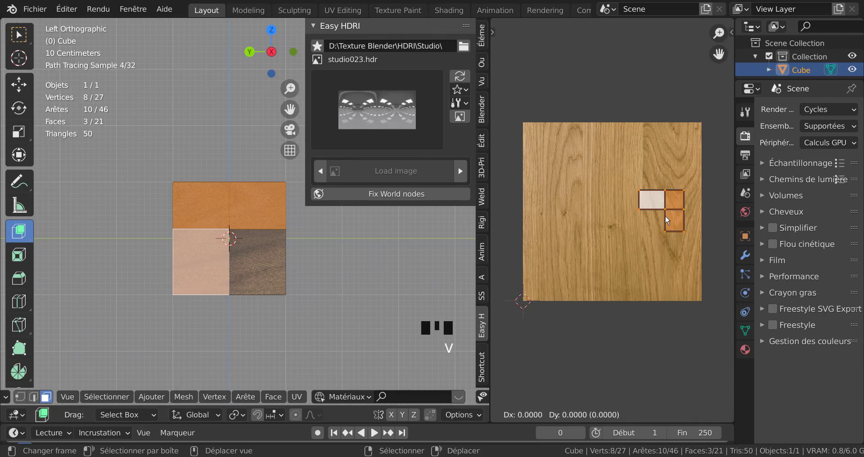
click(562, 325)
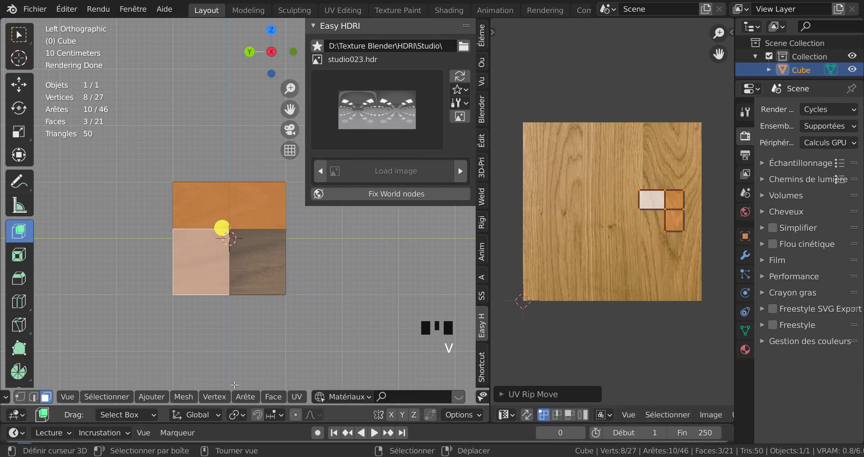
- Project the three selected faces' UVs from the left view using Project from View (Bounds)
click(273, 397)
mouse_move(297, 397)
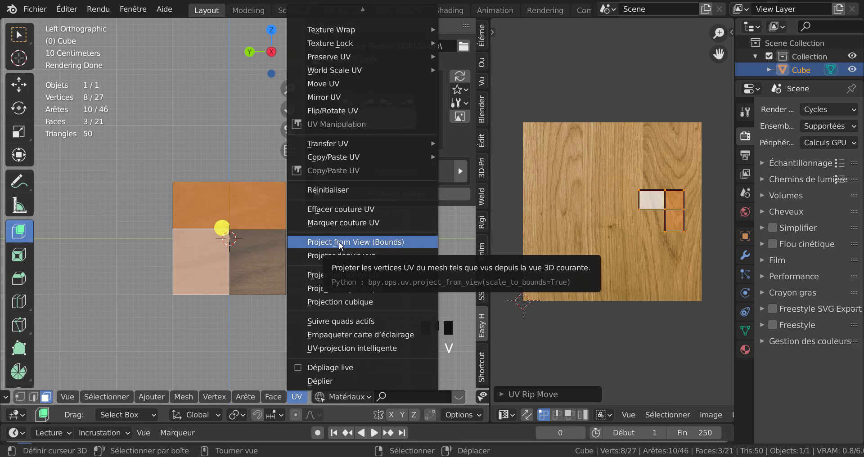
click(365, 243)
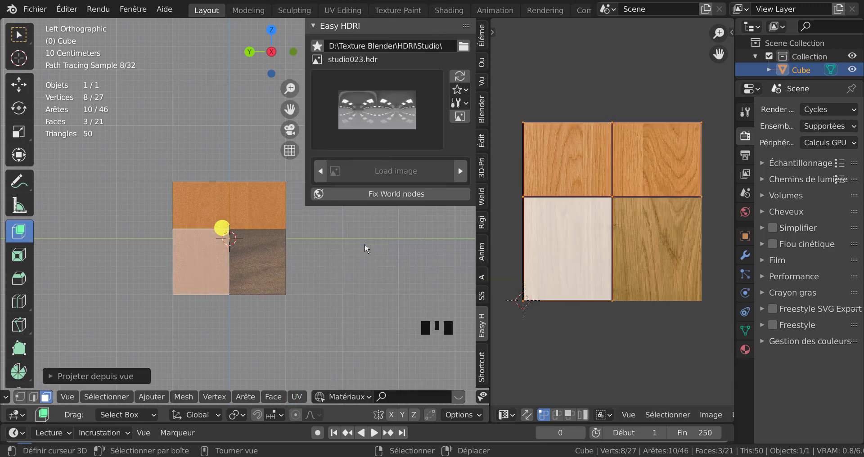
- Examine the projected wood grain on the cube's notched side in Object Mode, close up and from above
middle_drag(355, 304, 281, 339)
key(Tab)
scroll(270, 321, up, 1)
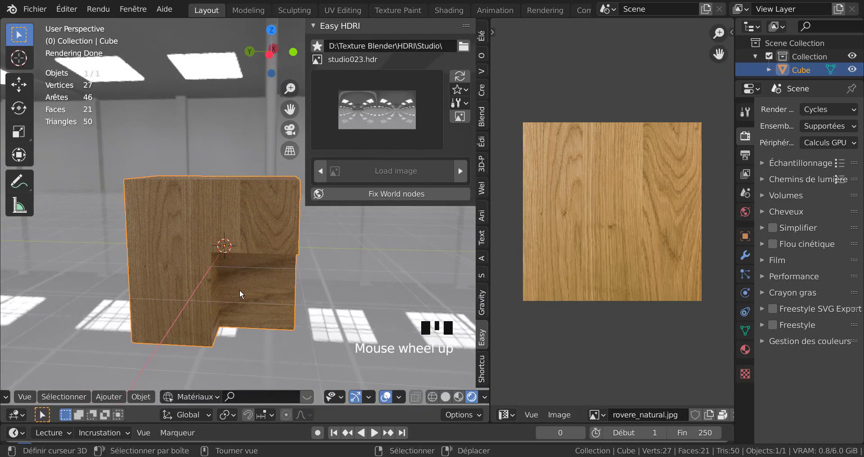
key(Tab)
middle_drag(239, 290, 236, 291)
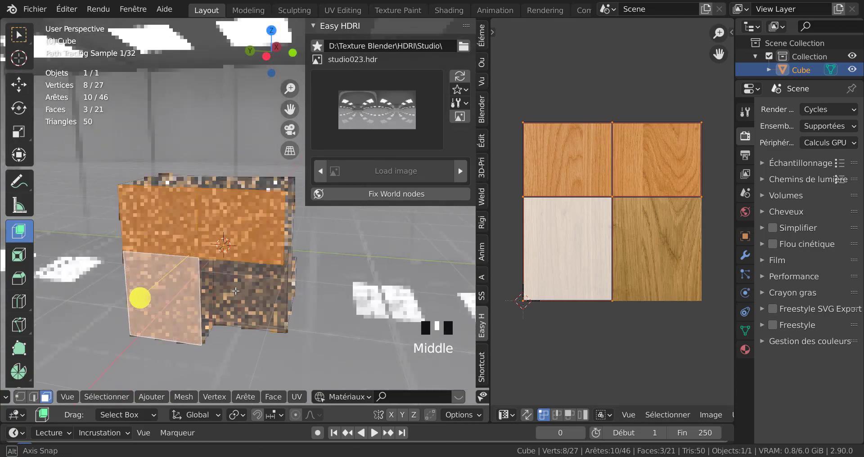
scroll(236, 291, up, 2)
key(Tab)
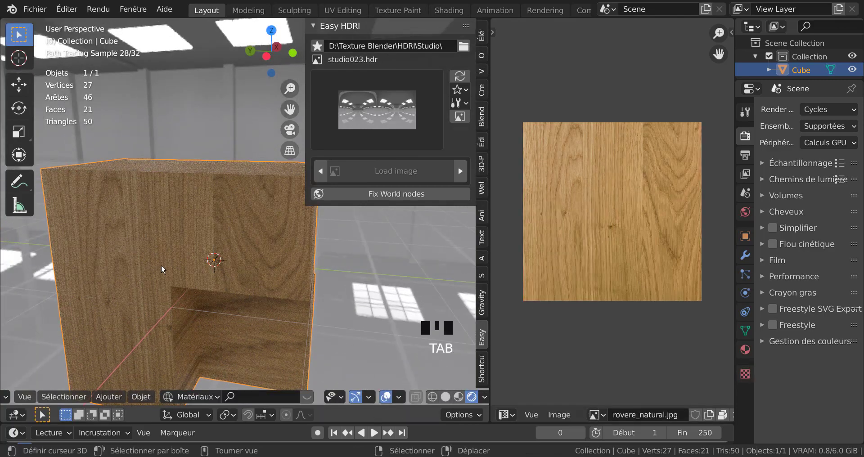
scroll(143, 327, down, 2)
middle_drag(247, 263, 246, 302)
right_click(248, 231)
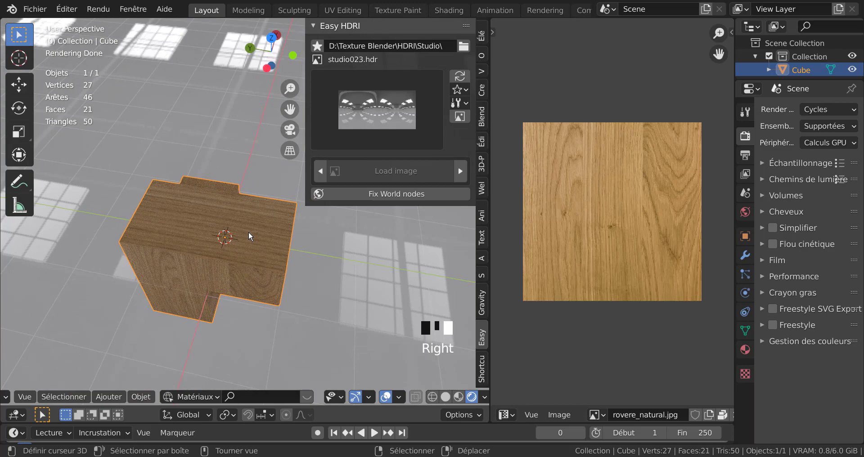
- In Edit Mode, select the cube's two adjacent uppermost faces together with all their UVs
key(Tab)
right_click(248, 231)
shift+right_click(171, 219)
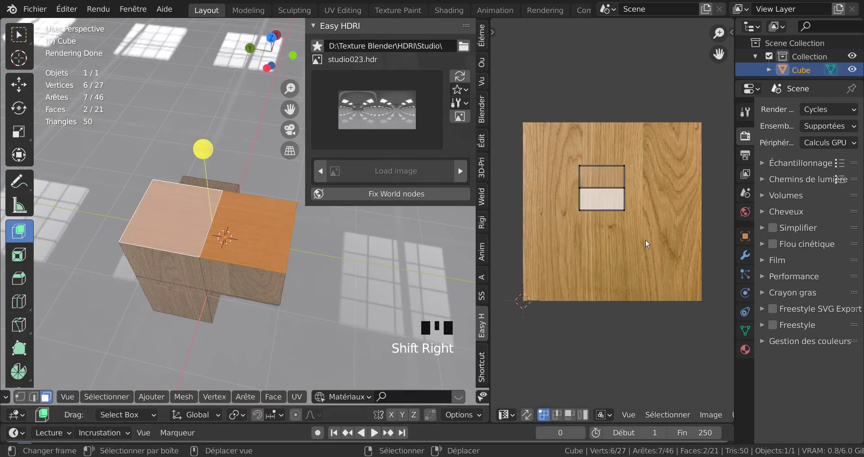
key(a)
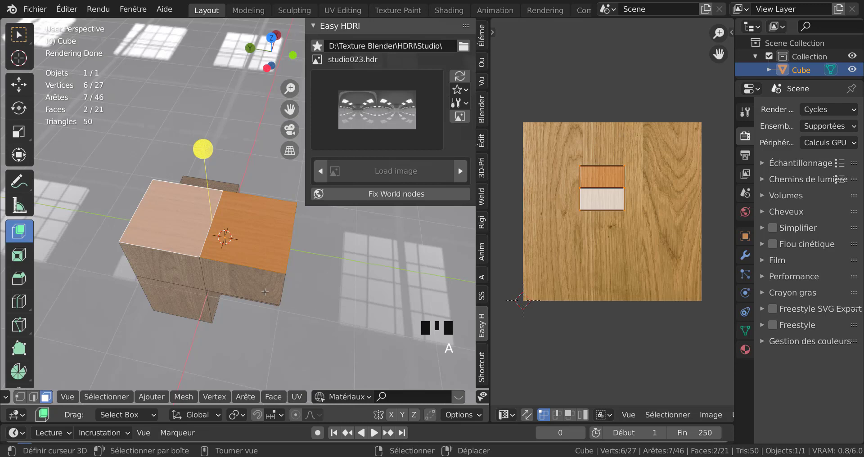
- Project the two selected upper faces' UVs from Top Orthographic using Project from View (Bounds)
key(KP_7)
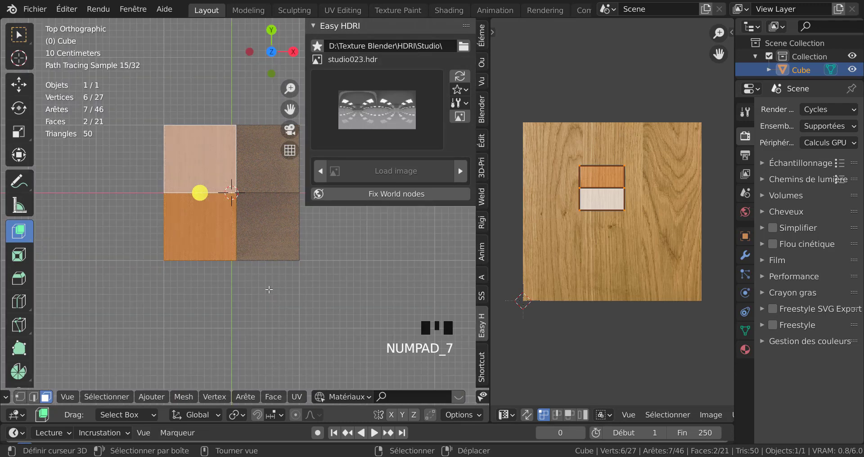
shift+middle_drag(317, 269, 305, 320)
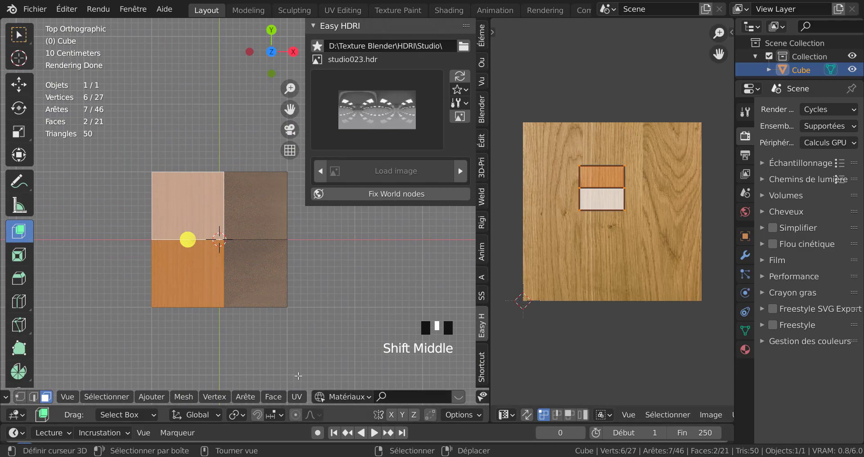
click(290, 398)
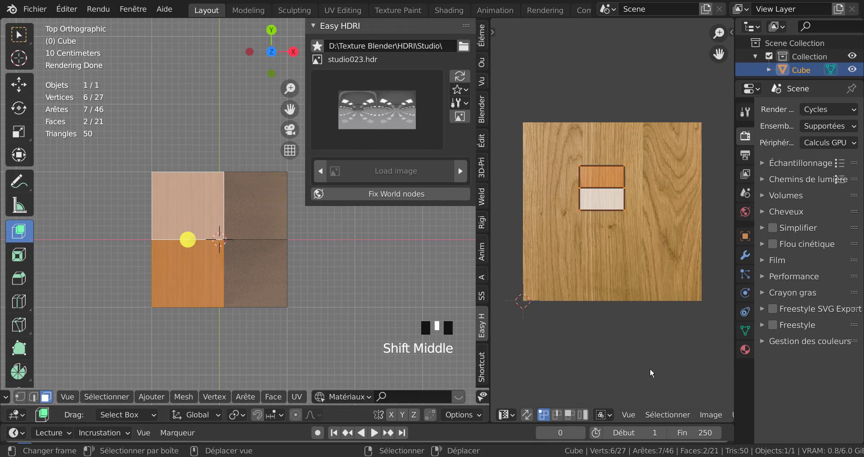
click(298, 396)
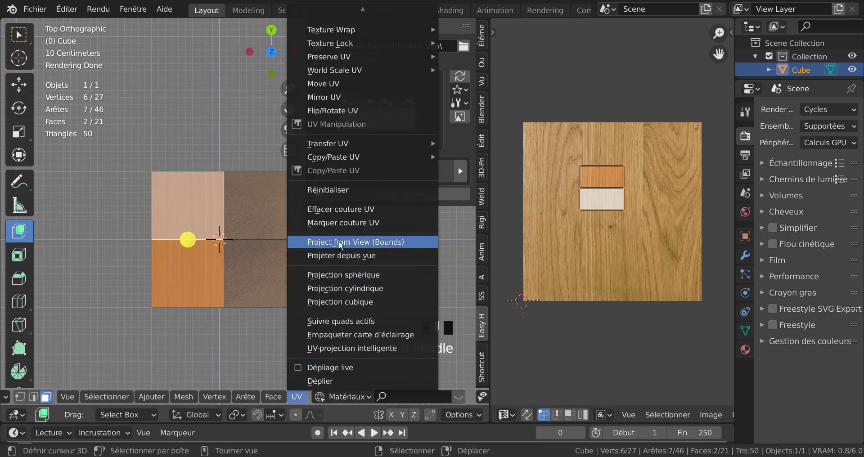
click(356, 243)
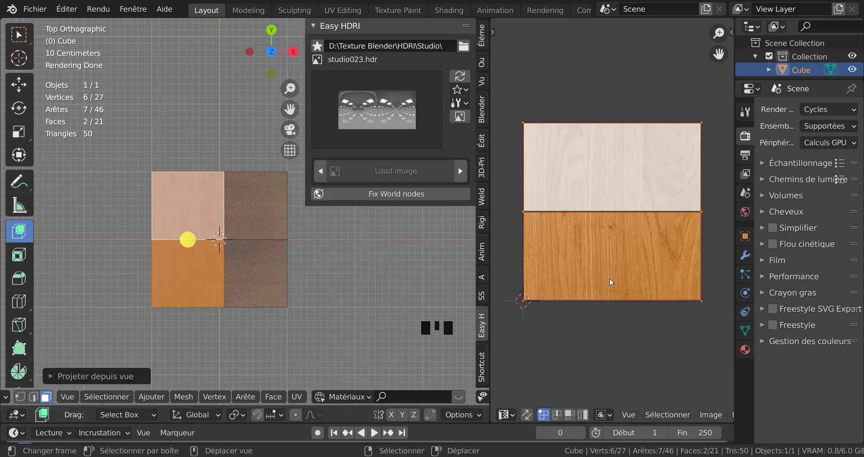
- Check the projected wood grain in Object Mode from several angles, and rotate the two upper faces' UVs by 90°
key(Tab)
middle_drag(254, 301, 271, 274)
scroll(263, 284, up, 2)
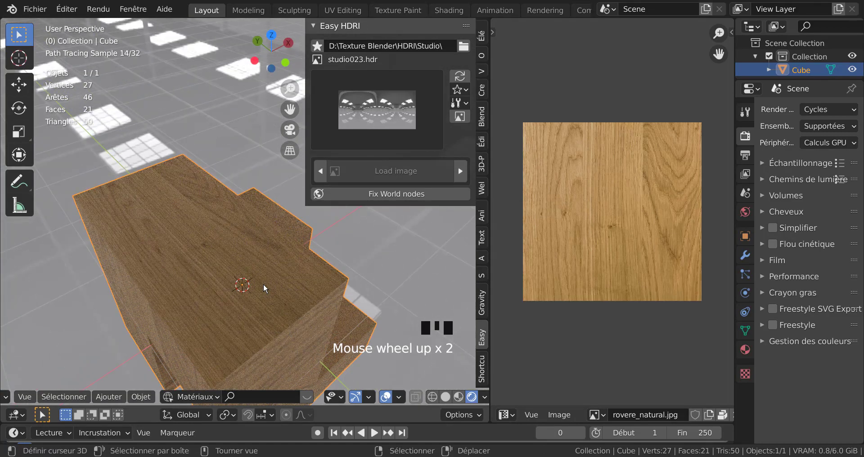
scroll(225, 268, down, 2)
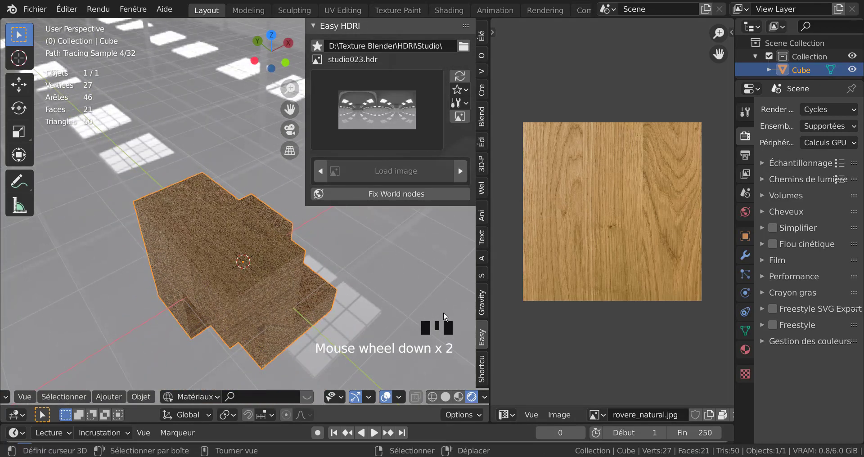
middle_drag(293, 296, 180, 298)
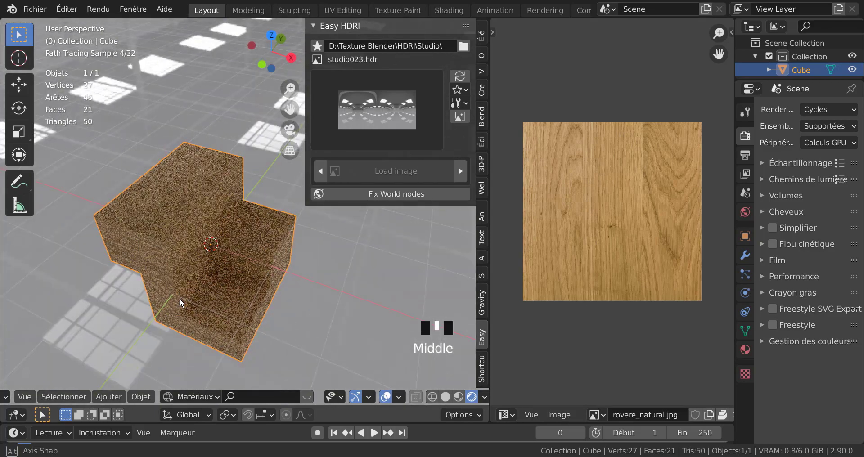
scroll(199, 222, up, 1)
key(Tab)
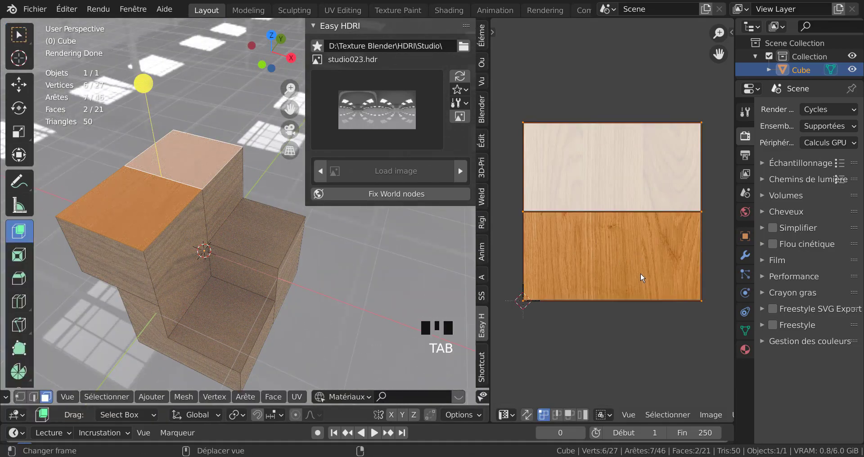
key(r)
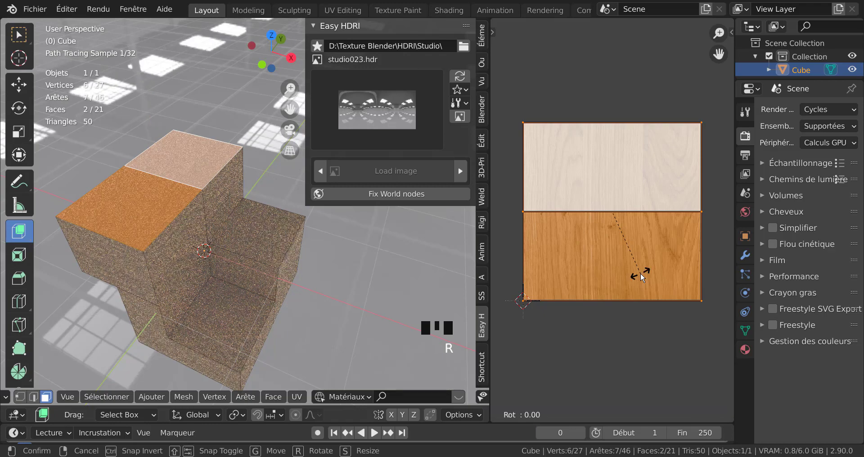
text(90)
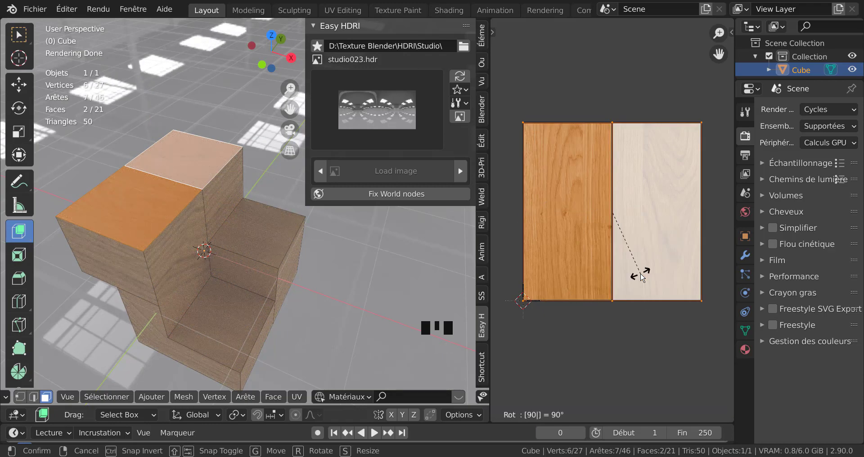
key(Return)
- Examine the rotated wood grain in Object Mode, close up on the upper faces and on the notched front
key(Tab)
middle_click(342, 274)
middle_drag(343, 276, 366, 286)
scroll(289, 269, up, 2)
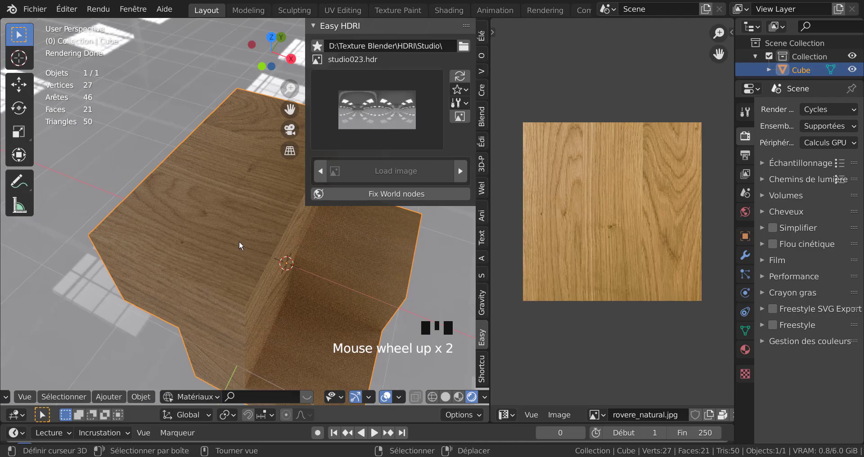
scroll(239, 241, down, 2)
middle_drag(229, 240, 228, 215)
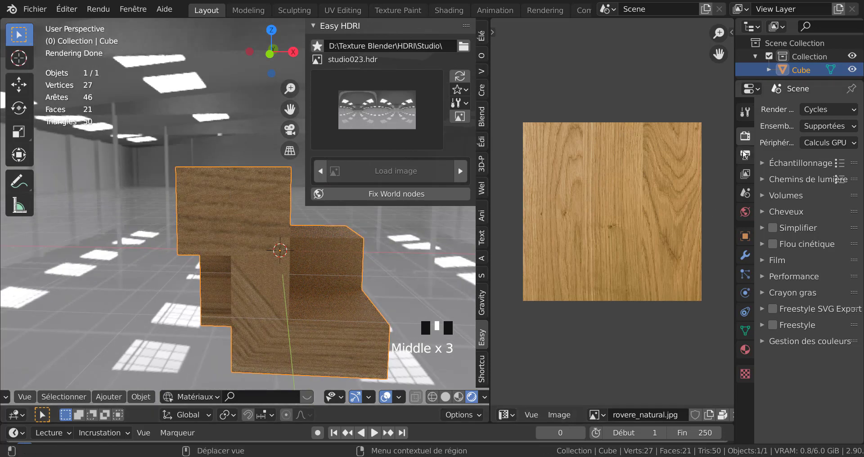
- Enable Correct Face Attributes in the transform options of the Edit Mode tool settings
click(746, 113)
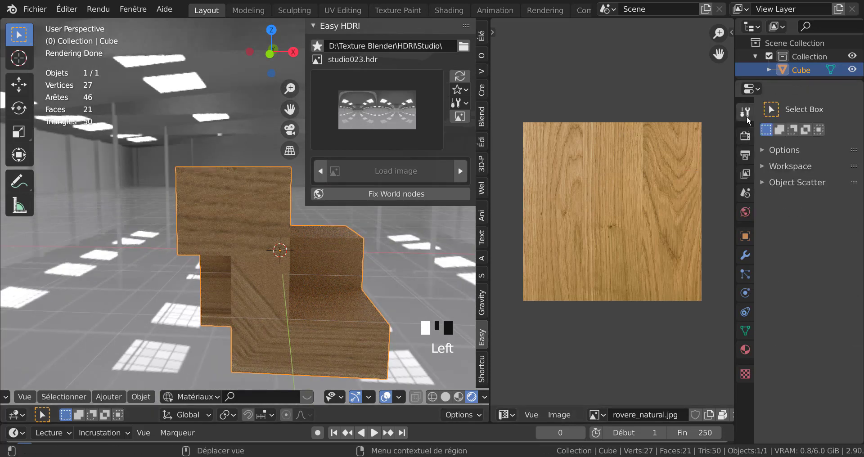
click(764, 149)
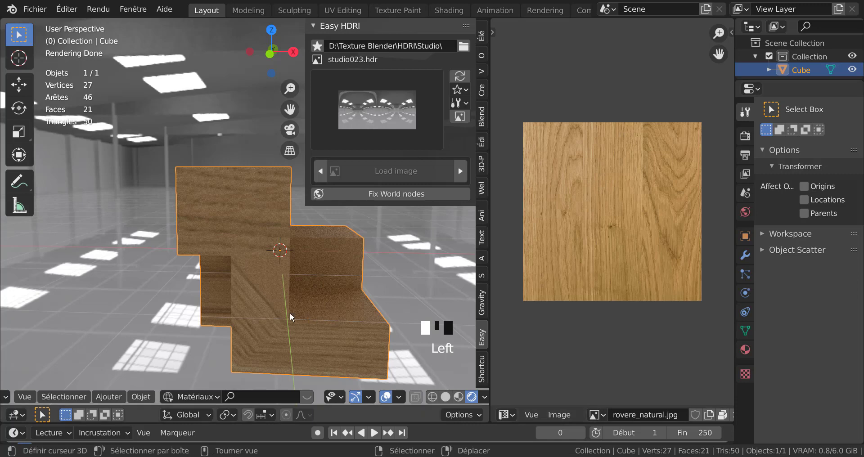
key(Tab)
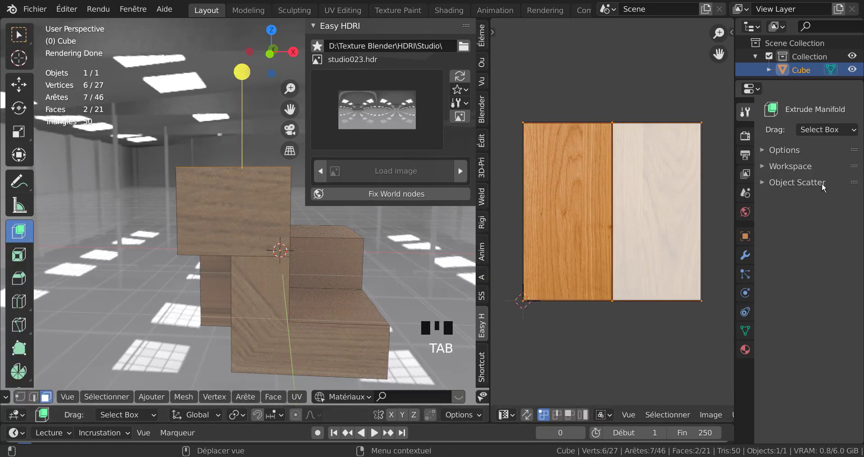
click(772, 153)
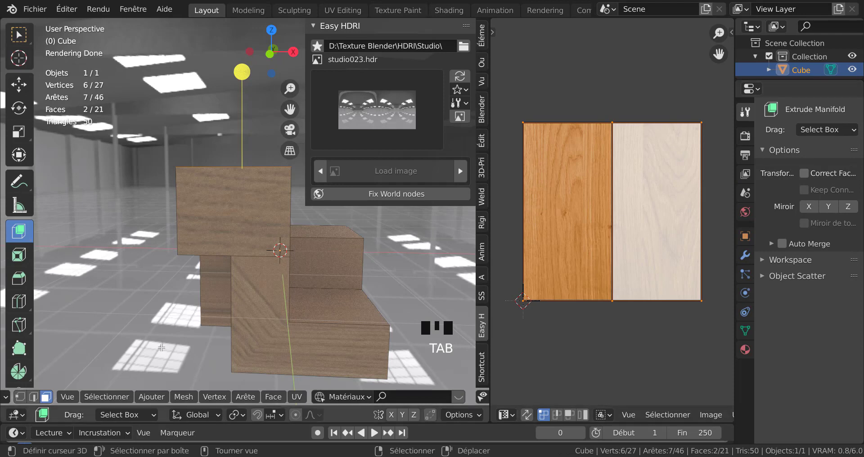
click(804, 173)
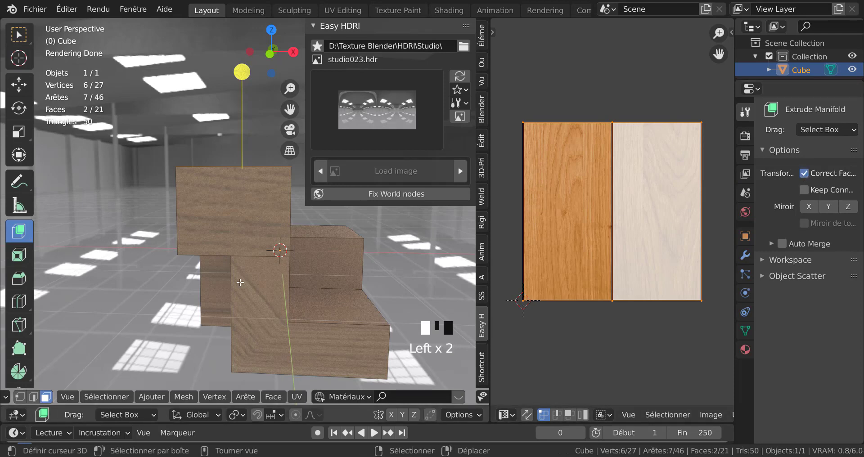
- Select the upper rectangular and lower L-shaped front faces and try to rip their UVs with UV Rip Move
right_click(256, 280)
shift+right_click(259, 294)
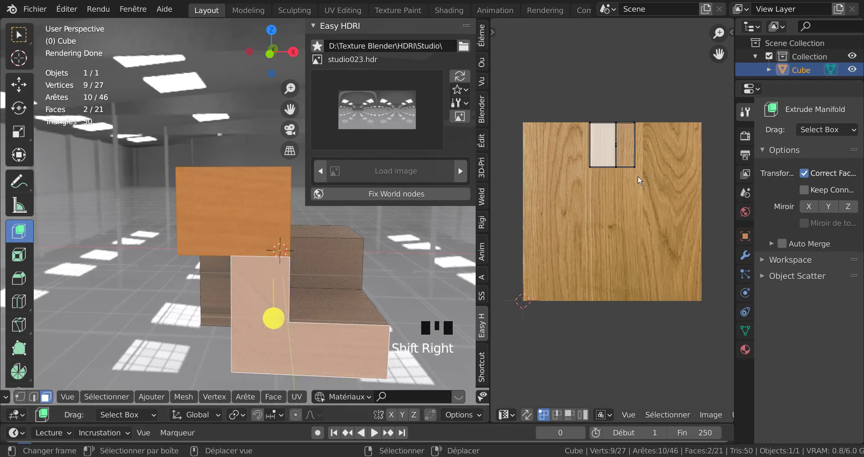
key(a)
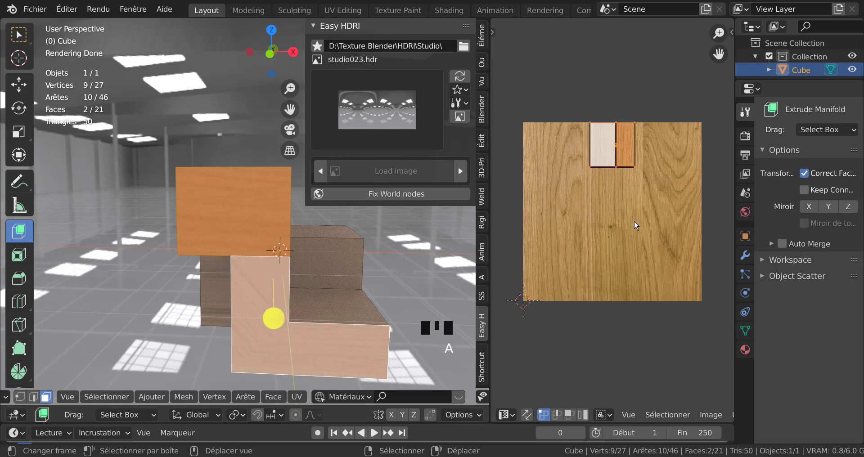
key(v)
click(631, 228)
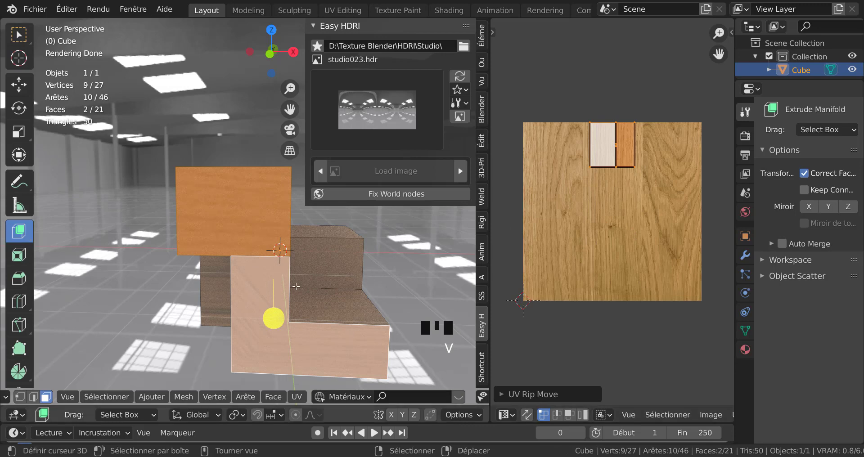
- Show the two selected front faces in Front Orthographic view
key(KP_1)
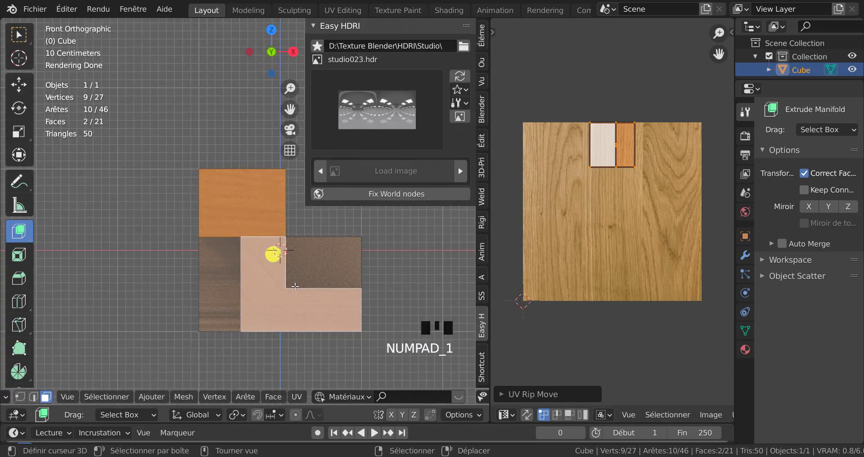
shift+middle_drag(396, 310, 372, 315)
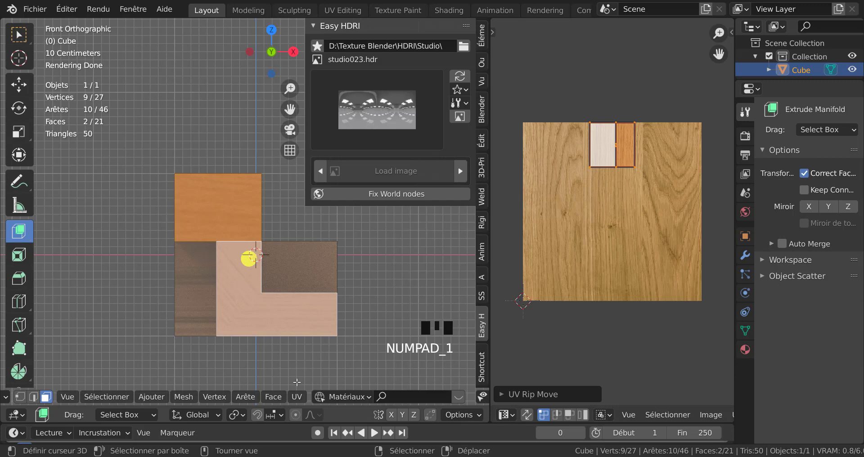
- Project the selected front faces' UVs from the front view with Project from View (Bounds), and inspect the textured object
click(296, 396)
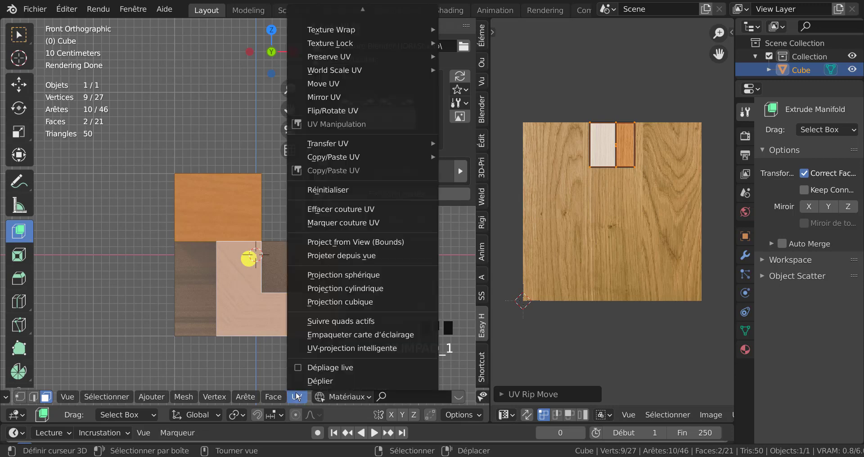
click(352, 241)
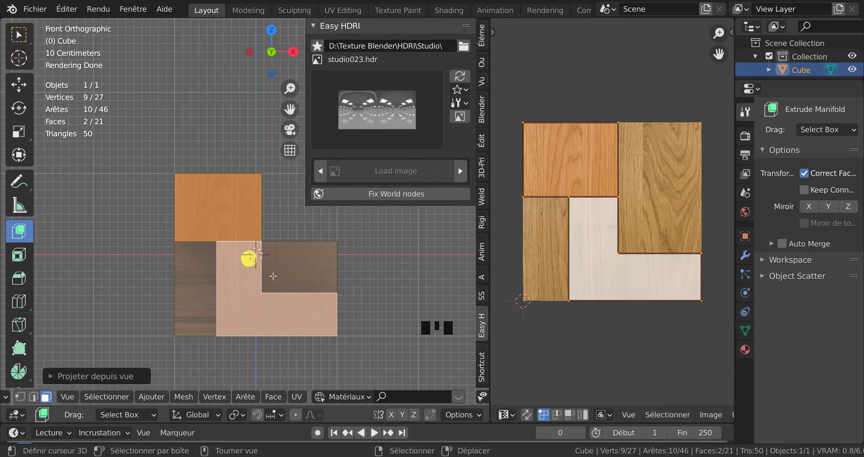
key(Tab)
middle_drag(294, 269, 169, 326)
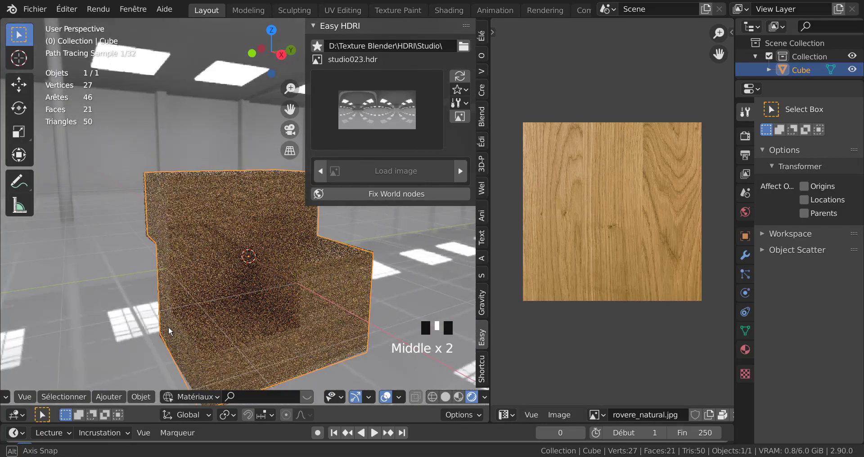
- Select the four faces of the stepped block that point along the positive X direction
right_click(216, 271)
key(Tab)
right_click(258, 271)
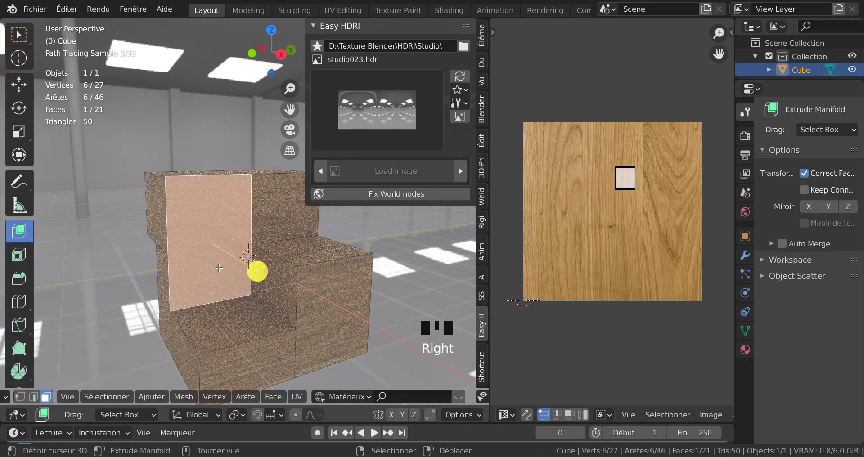
shift+right_click(269, 228)
scroll(268, 332, down, 2)
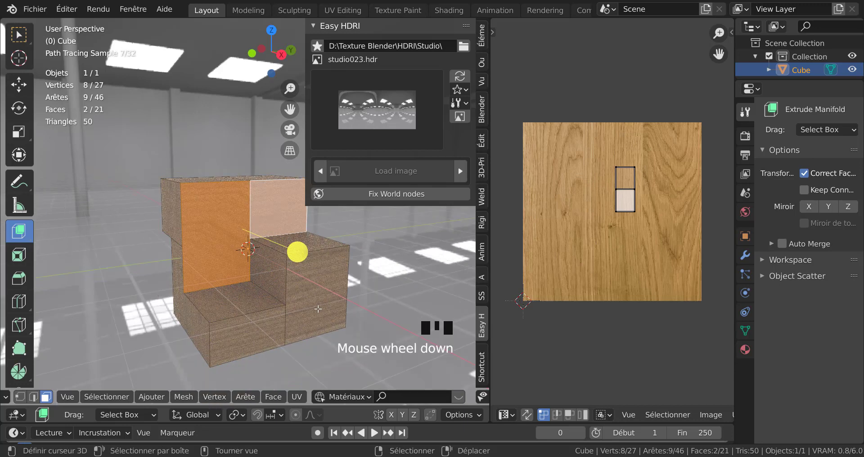
shift+right_click(268, 332)
shift+right_click(315, 311)
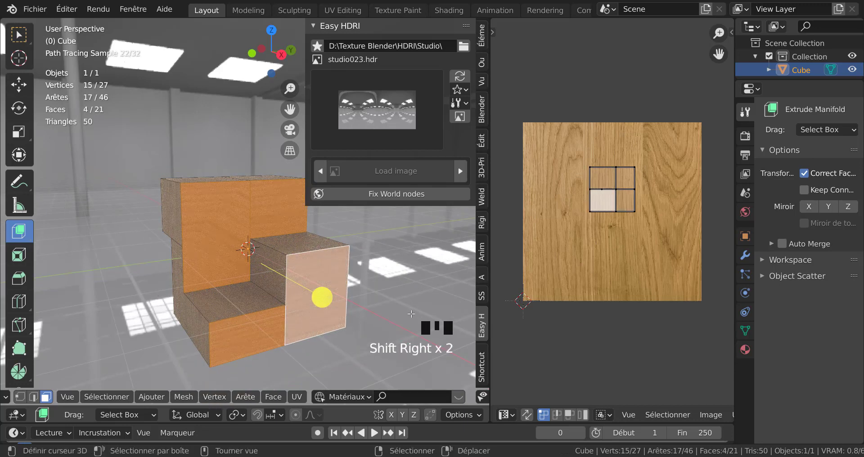
- Project the four selected faces' UVs from the right orthographic view with Project from View (Bounds), and inspect the textured object
key(KP_3)
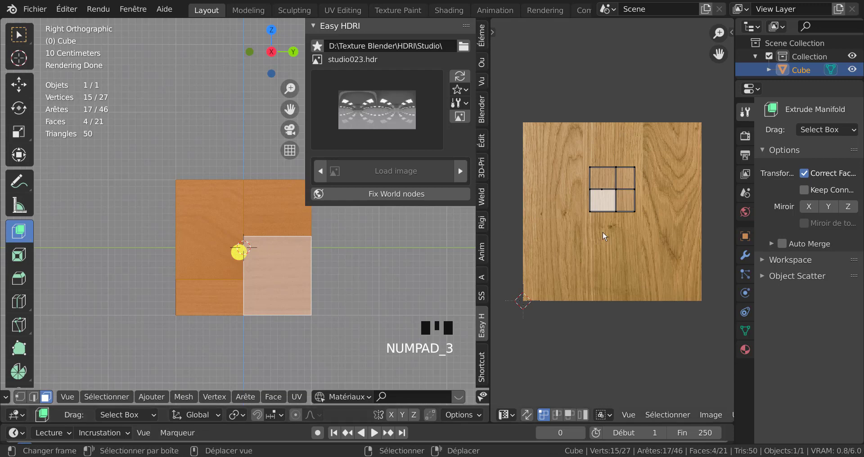
key(a)
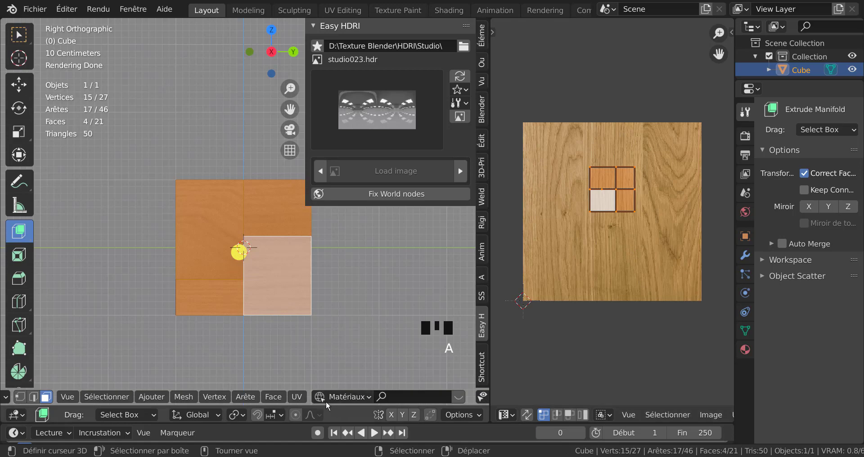
click(296, 397)
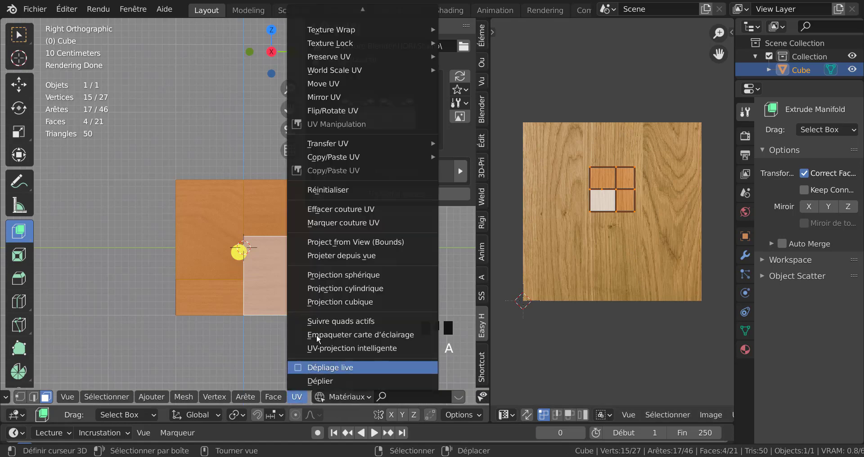
click(328, 243)
key(Tab)
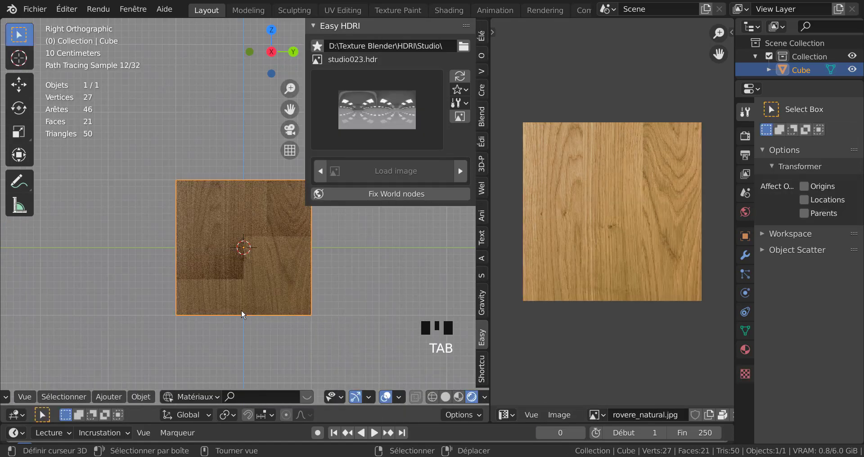
middle_drag(242, 310, 287, 320)
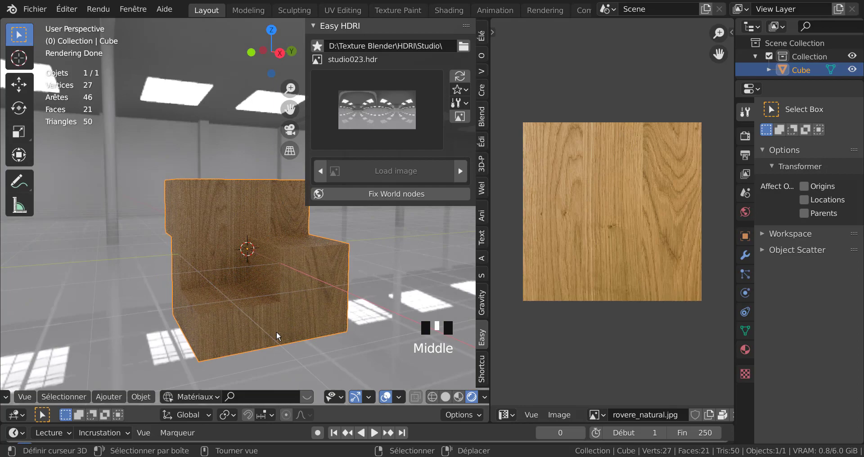
scroll(276, 331, up, 1)
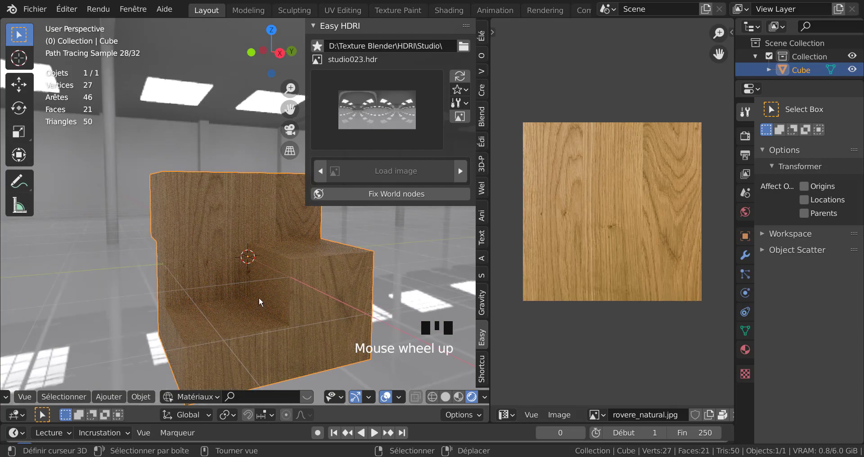
middle_drag(326, 290, 315, 338)
scroll(314, 338, up, 1)
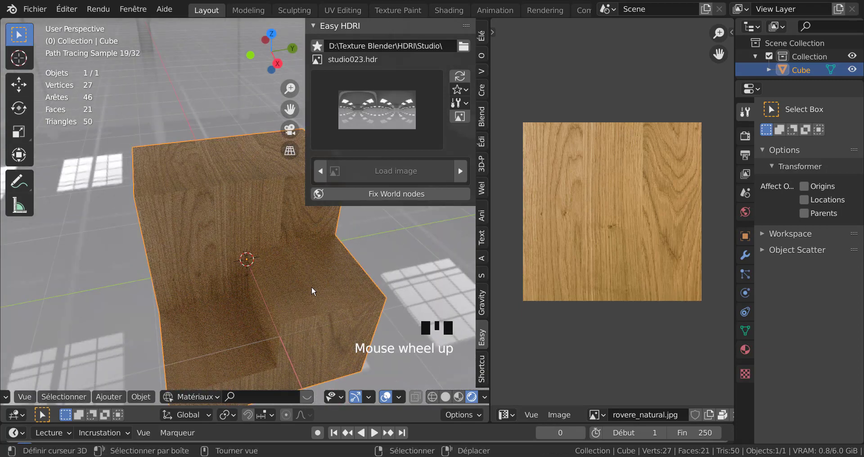
- Select only the horizontal top face of the lower block beside the recess in Edit Mode
right_click(312, 286)
key(Tab)
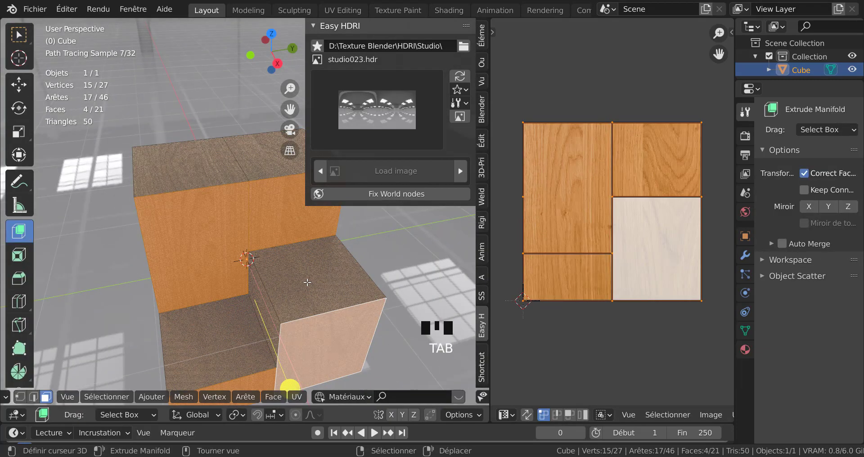
right_click(307, 282)
- Pull two UV vertices of the collapsed top face sideways to open it into a quad, and select all its UVs
scroll(623, 240, up, 2)
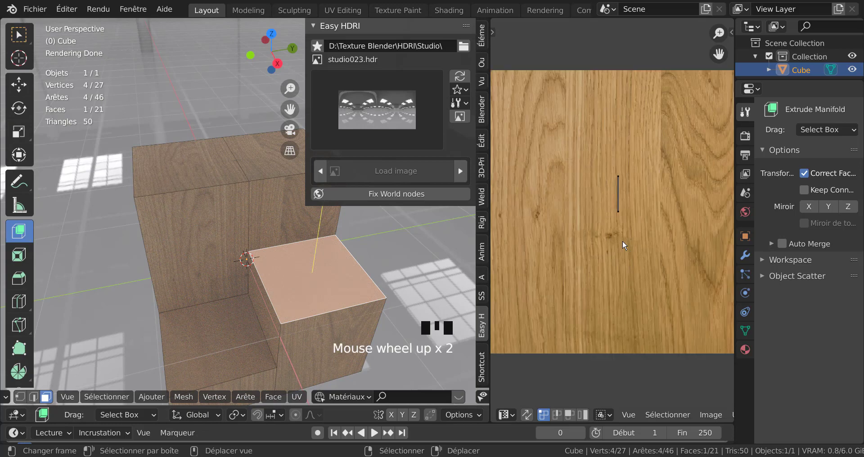
middle_drag(319, 315, 289, 299)
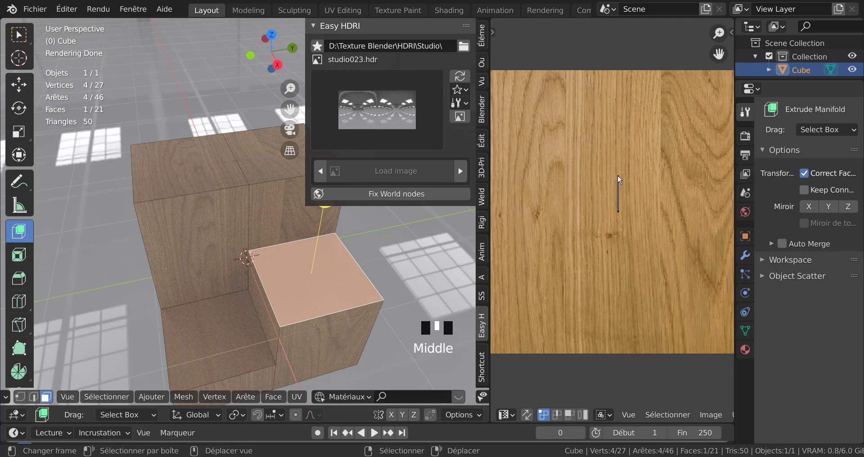
right_drag(620, 179, 658, 172)
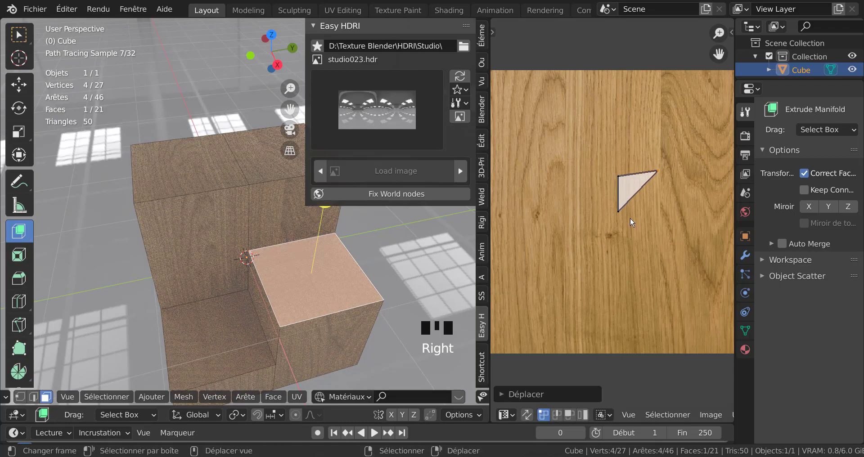
right_drag(622, 212, 653, 214)
key(a)
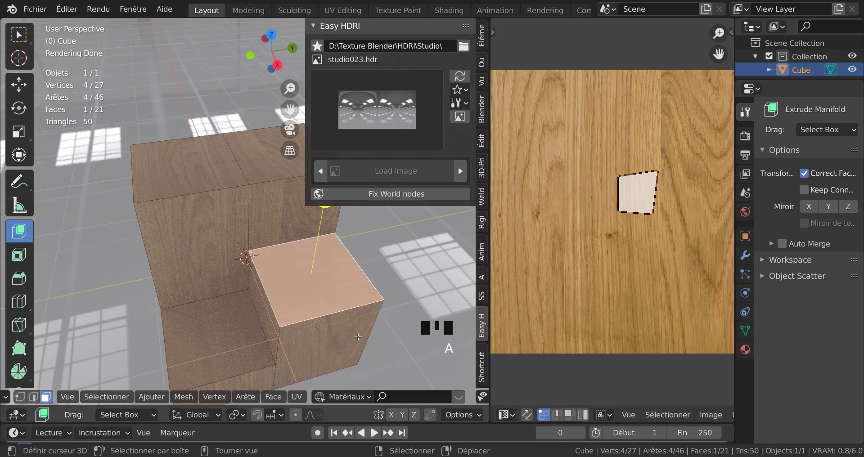
- Project the selected top face's UVs from the top orthographic view with Project from View (Bounds), and inspect the object
key(KP_7)
shift+middle_drag(385, 274, 355, 343)
shift+middle_drag(360, 309, 332, 309)
key(Tab)
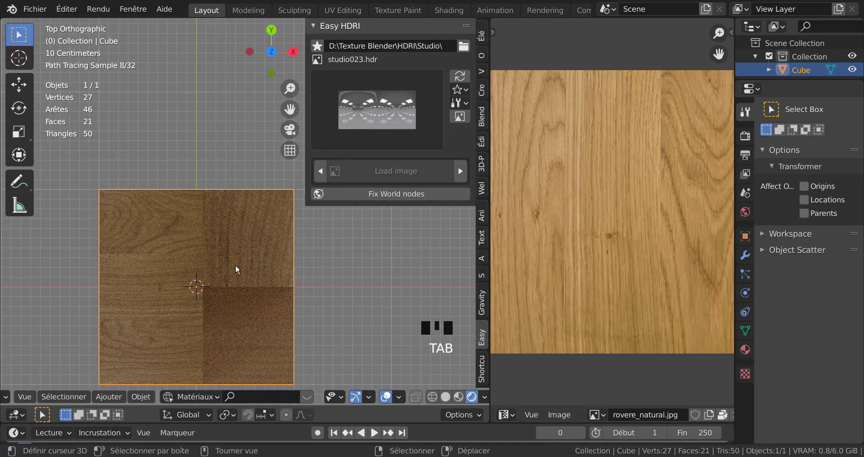
key(Tab)
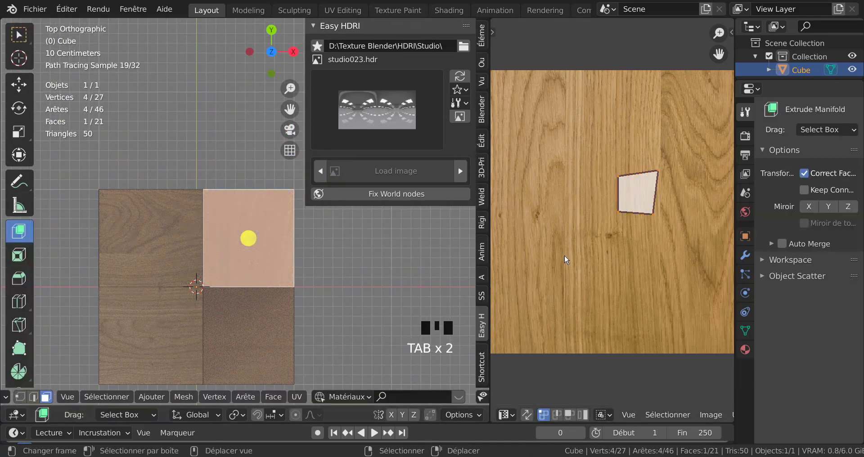
click(299, 398)
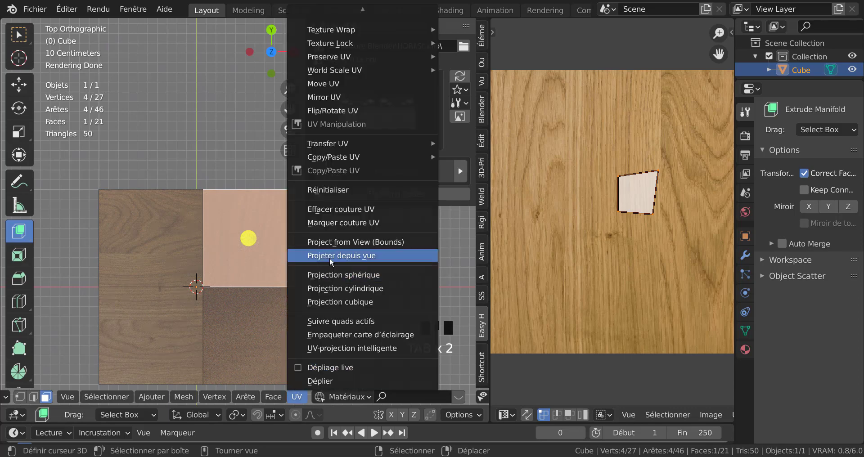
click(339, 245)
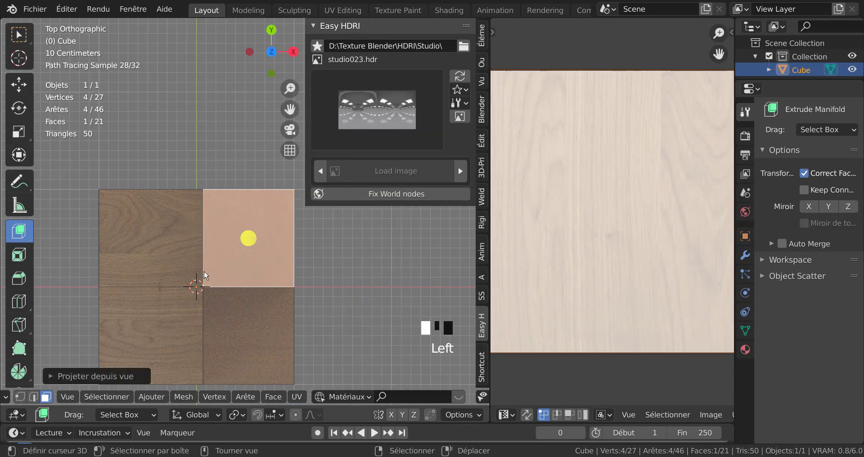
key(Tab)
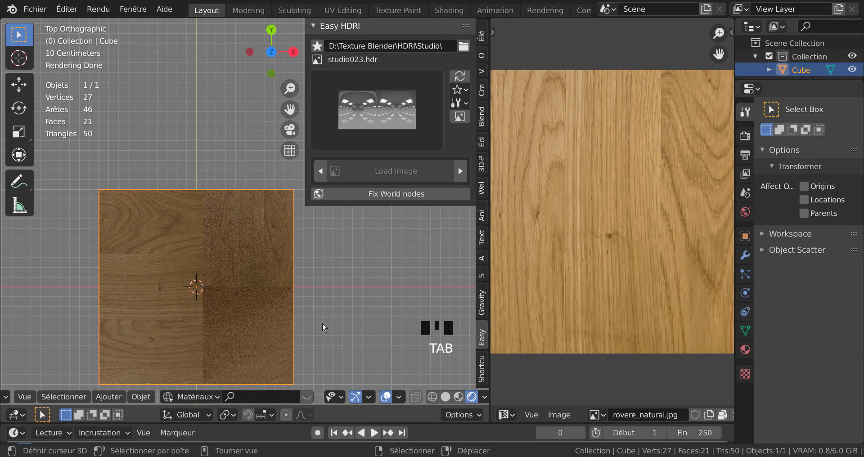
middle_drag(322, 323, 228, 283)
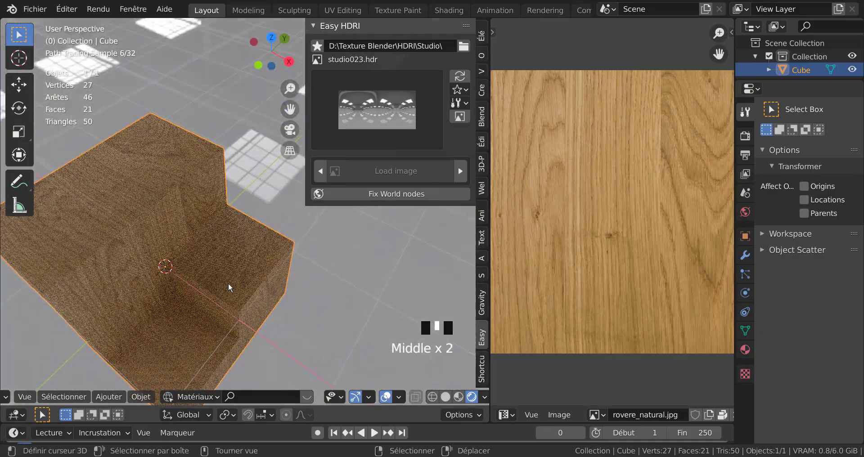
- Rotate the top face's UVs by 90° to change its wood grain direction
scroll(228, 284, up, 1)
key(Tab)
key(Tab)
scroll(244, 307, up, 1)
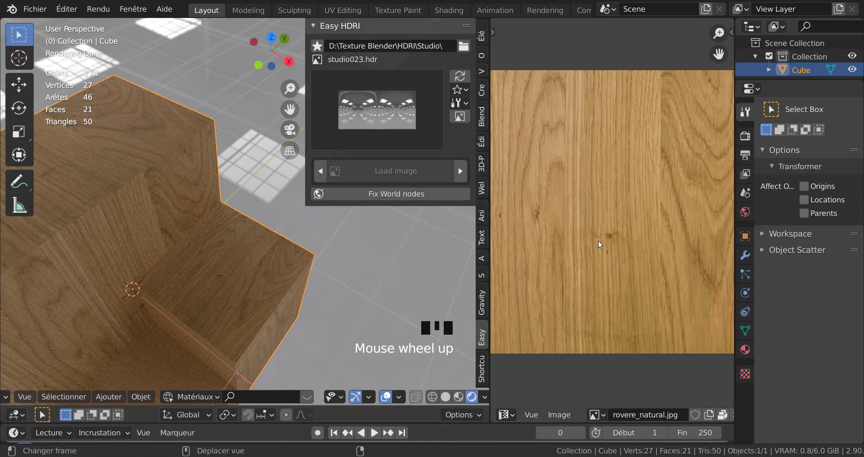
key(Tab)
scroll(636, 246, down, 2)
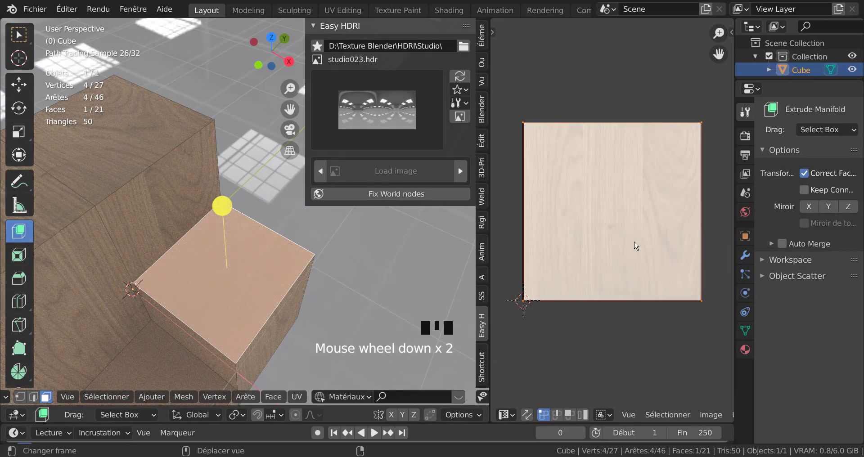
key(r)
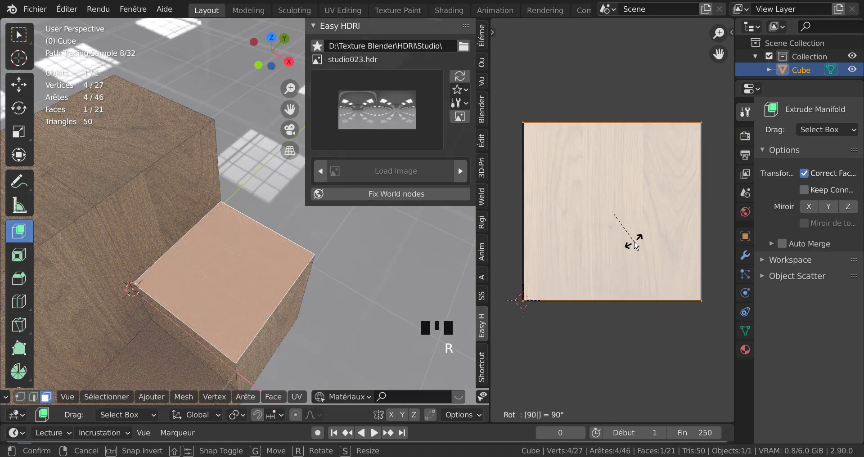
click(635, 245)
key(Tab)
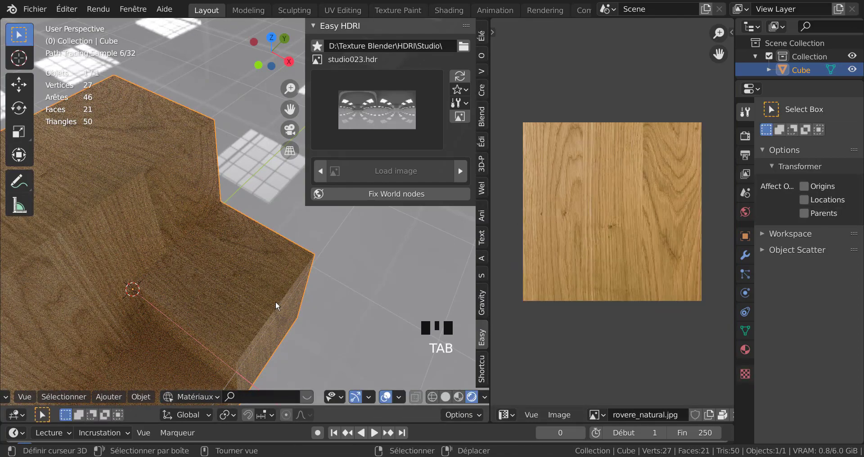
- Select the two large faces on the back of the stepped block
mouse_move(256, 309)
middle_down()
mouse_move(203, 267)
mouse_move(216, 313)
mouse_move(255, 290)
middle_up()
scroll(261, 316, down, 4)
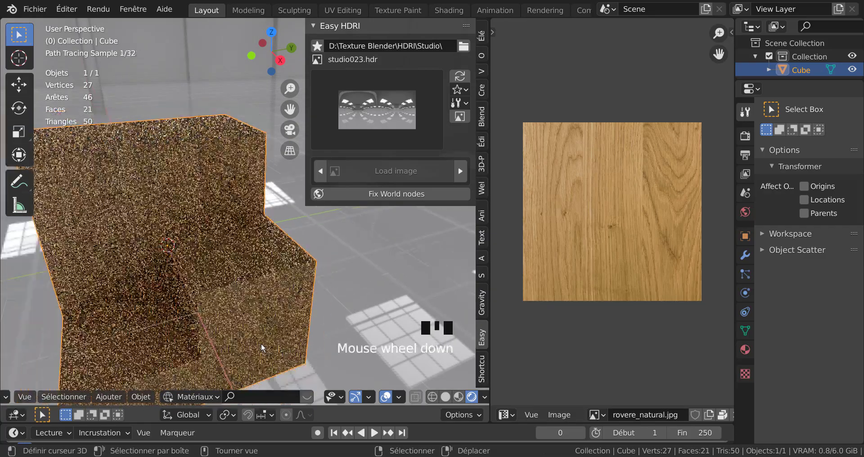
mouse_move(272, 318)
middle_down()
mouse_move(172, 311)
mouse_move(176, 304)
middle_up()
scroll(294, 327, up, 2)
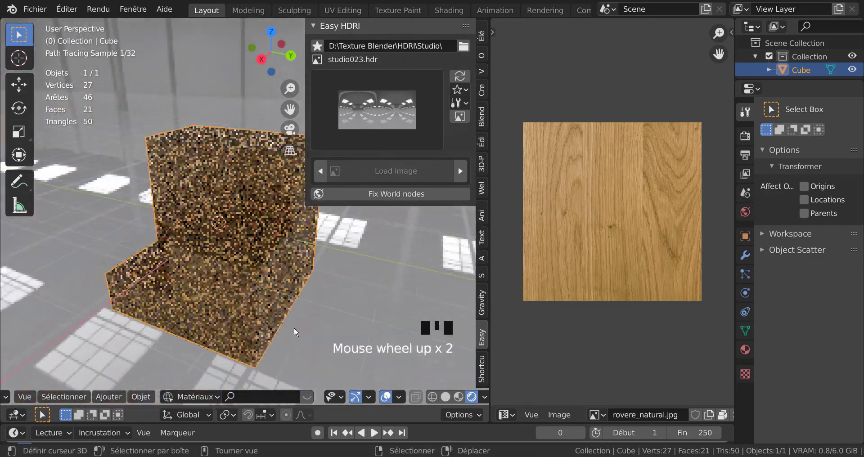
mouse_move(294, 328)
middle_down()
mouse_move(213, 305)
mouse_move(303, 315)
middle_up()
right_click(296, 298)
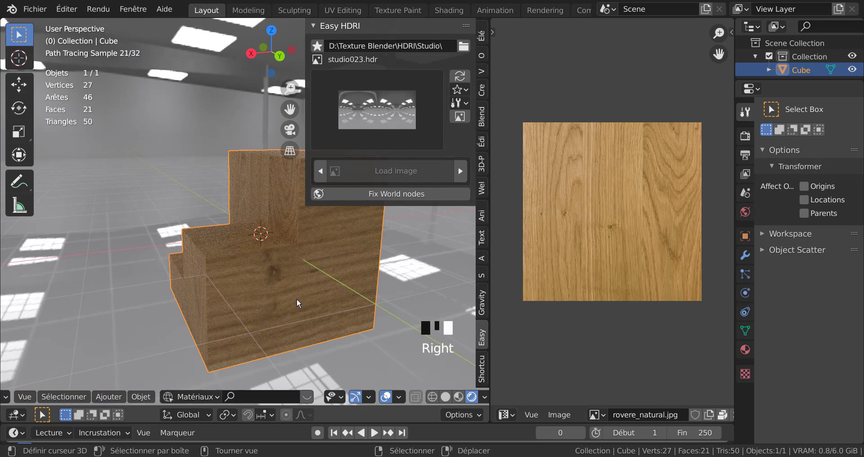
key(Tab)
right_click(366, 339)
shift+right_click(383, 289)
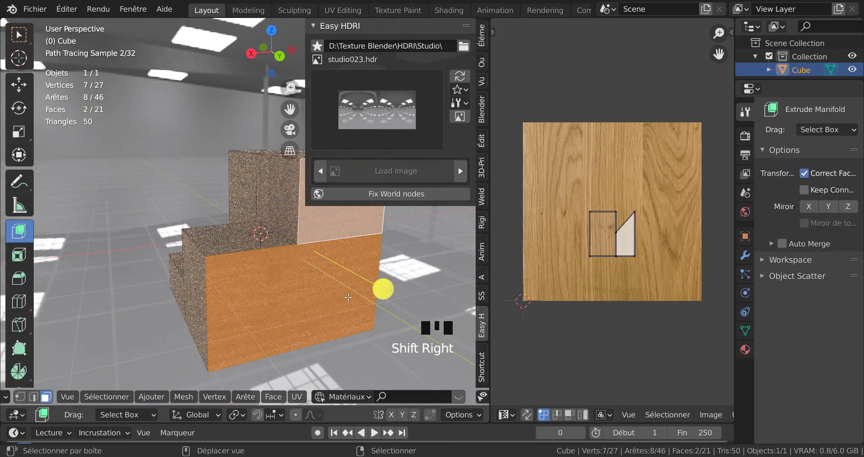
- Frame the two selected faces in back orthographic view and collapse the sidebar that covers them
key(KP_1)
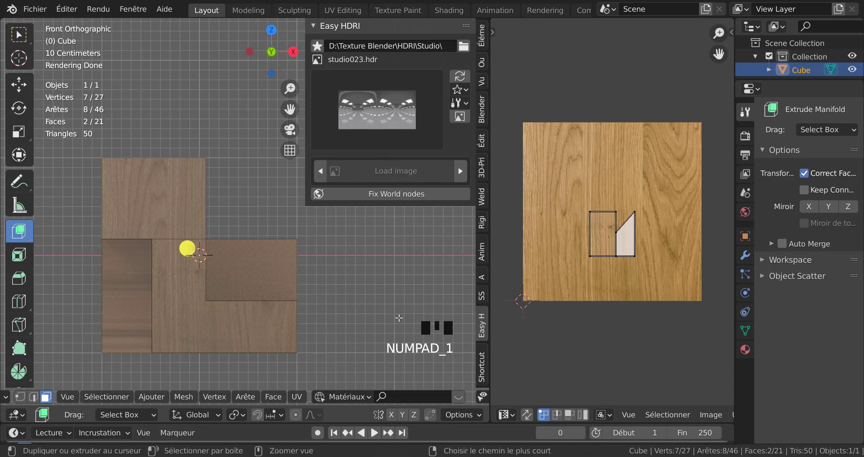
key(ctrl+KP_1)
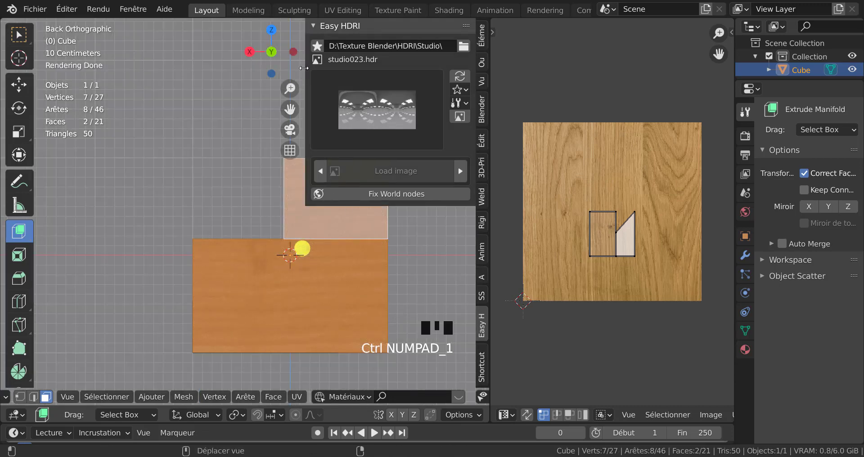
drag(304, 68, 522, 74)
shift+middle_drag(413, 140, 371, 114)
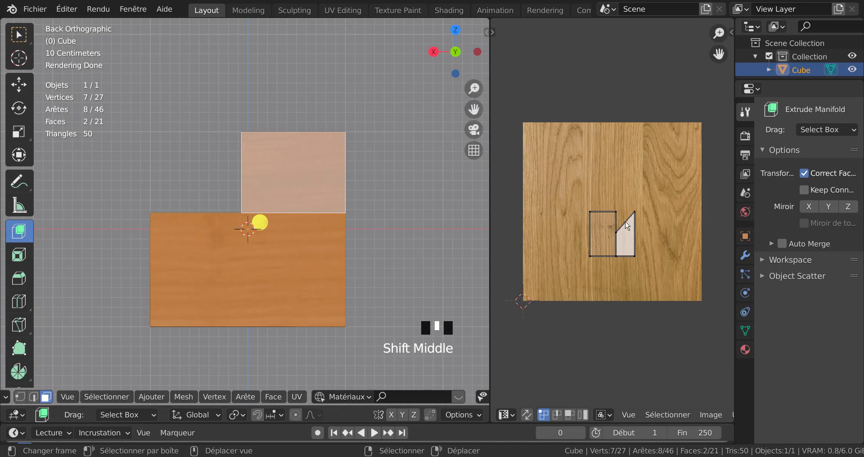
- Project the two selected back faces' UVs from the back orthographic view with Project from View (Bounds)
key(a)
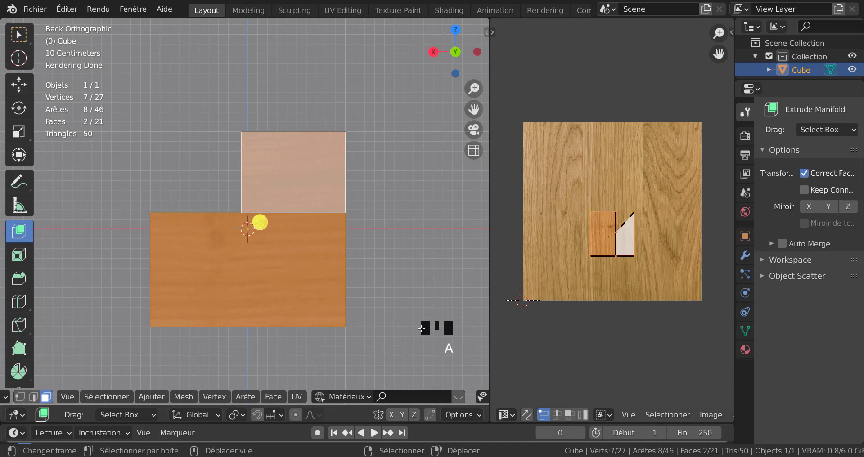
key(v)
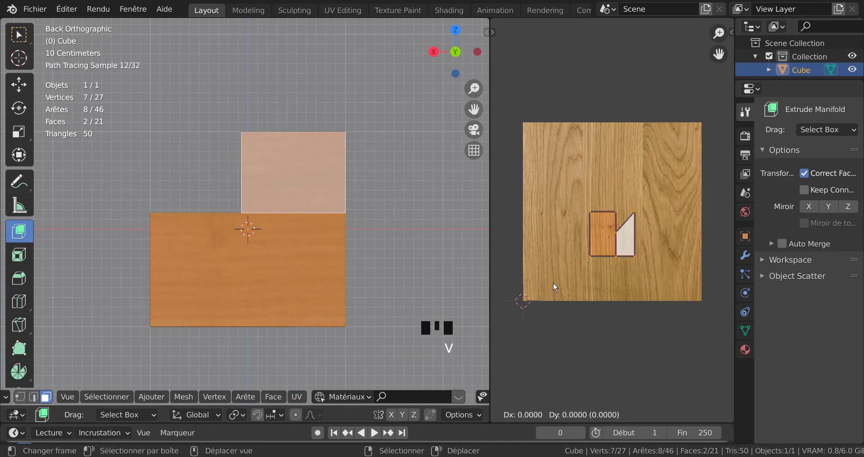
click(553, 282)
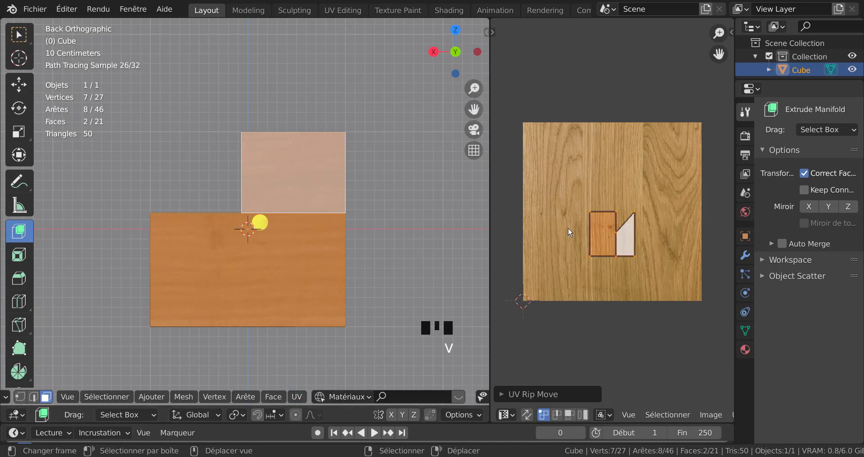
click(274, 401)
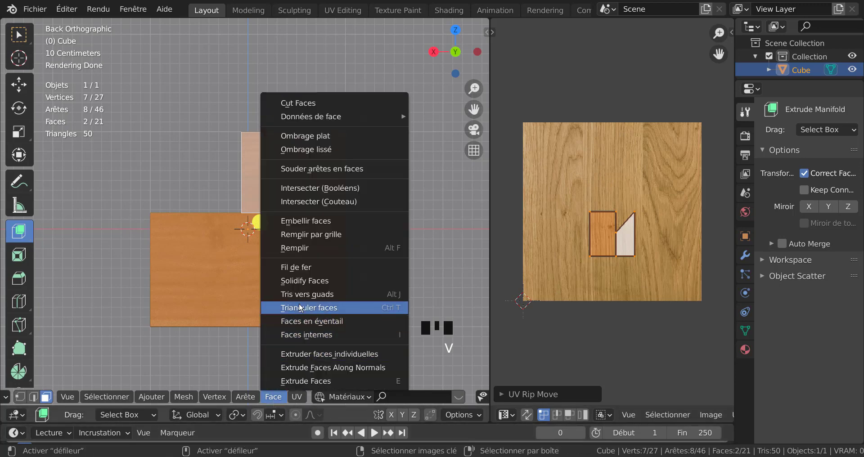
click(297, 400)
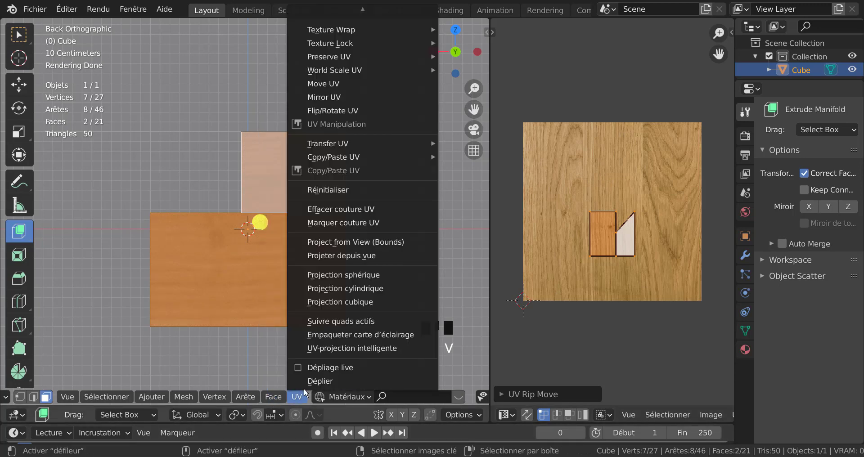
click(346, 244)
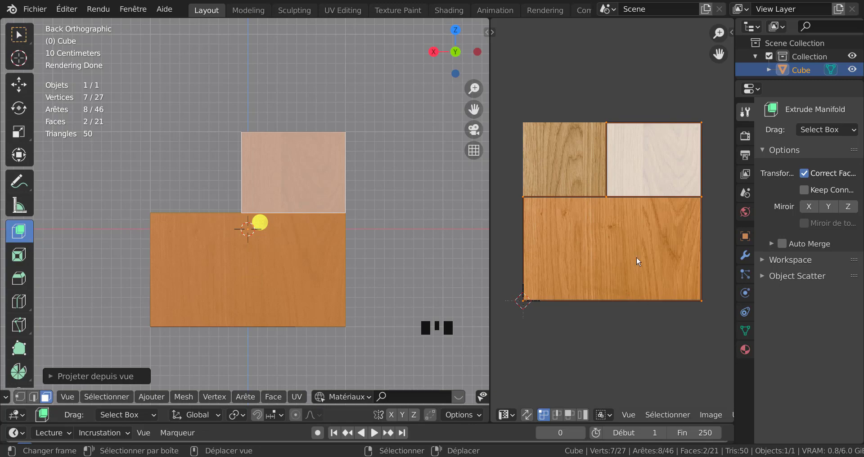
key(s)
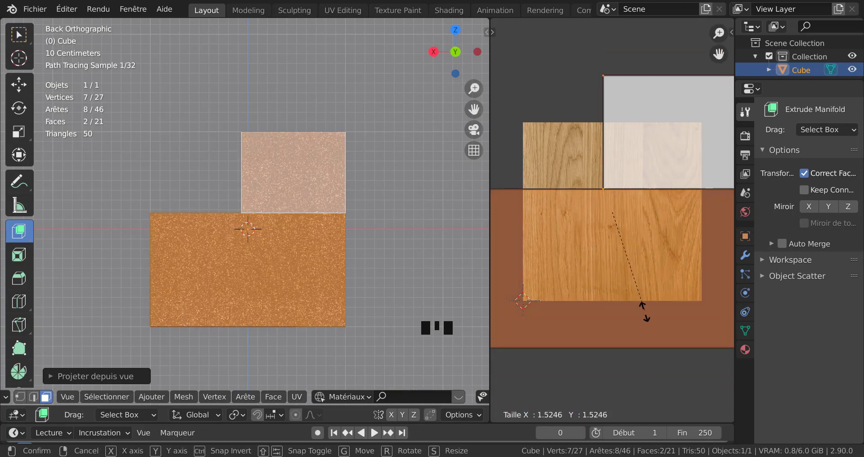
right_click(261, 223)
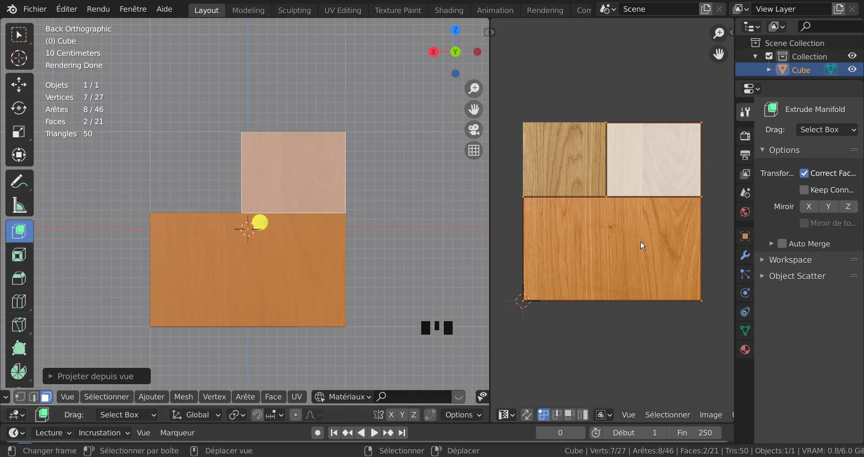
- Leave Edit Mode, widen the 3D viewport and inspect the block's projected oak texture in perspective
key(Tab)
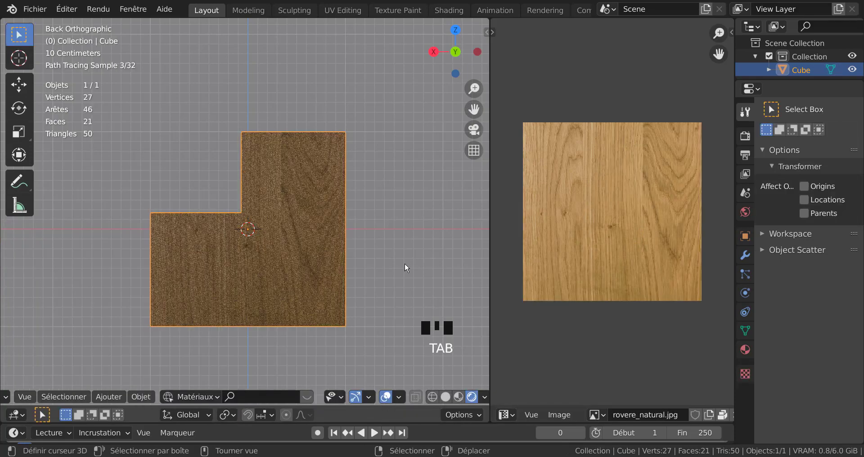
middle_drag(350, 257, 400, 281)
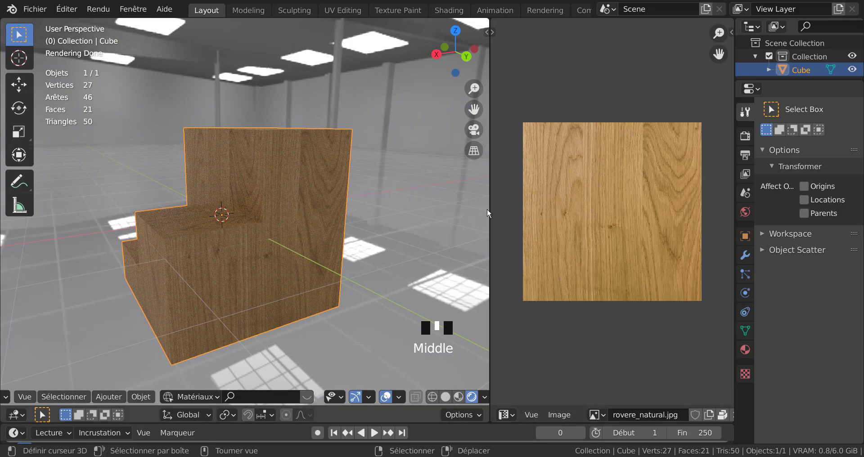
drag(490, 209, 561, 208)
scroll(428, 242, down, 2)
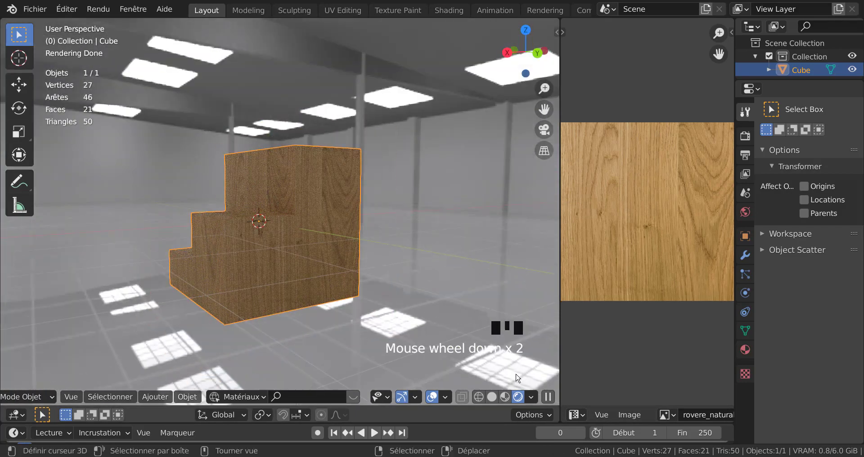
click(531, 397)
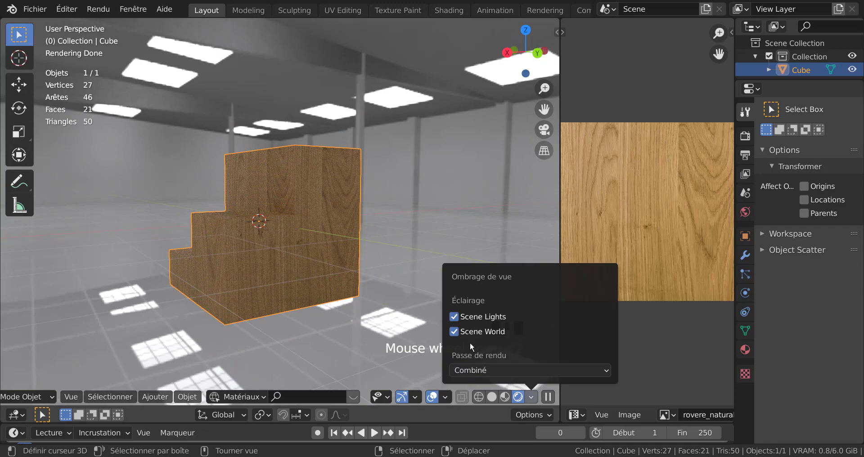
middle_drag(433, 211, 462, 228)
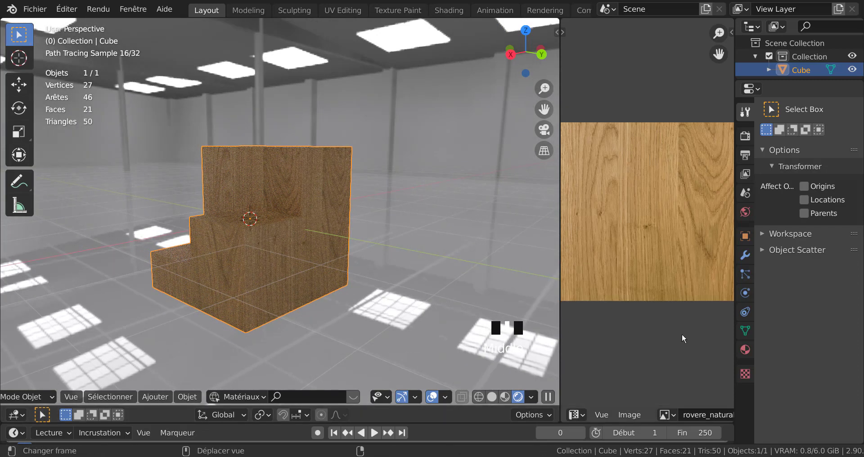
- Widen the properties editor and raise the Add value of the EasyHDR world's strength to 1.600
click(746, 350)
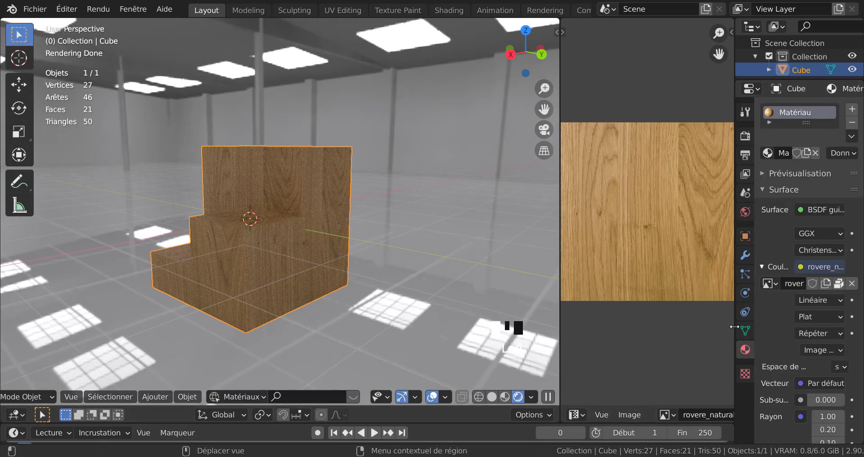
drag(735, 342, 617, 346)
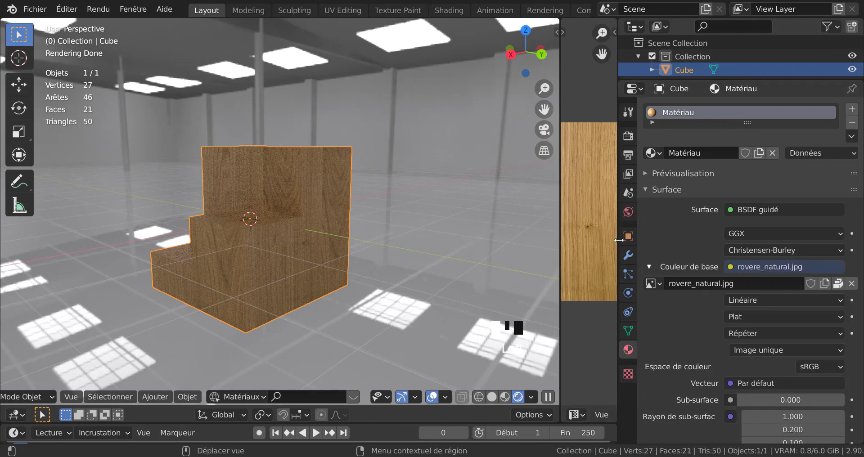
click(628, 212)
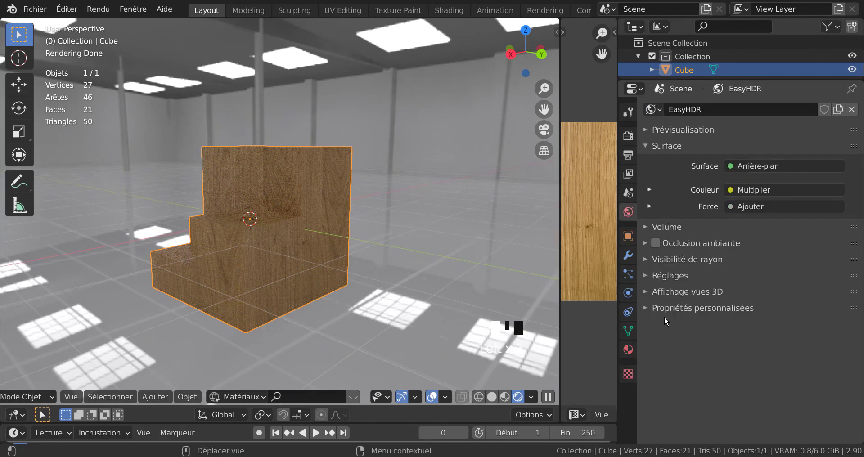
click(649, 276)
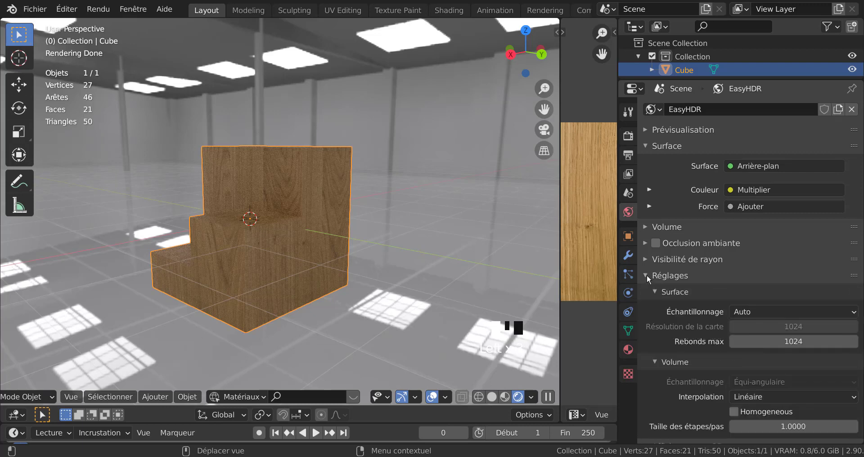
click(647, 276)
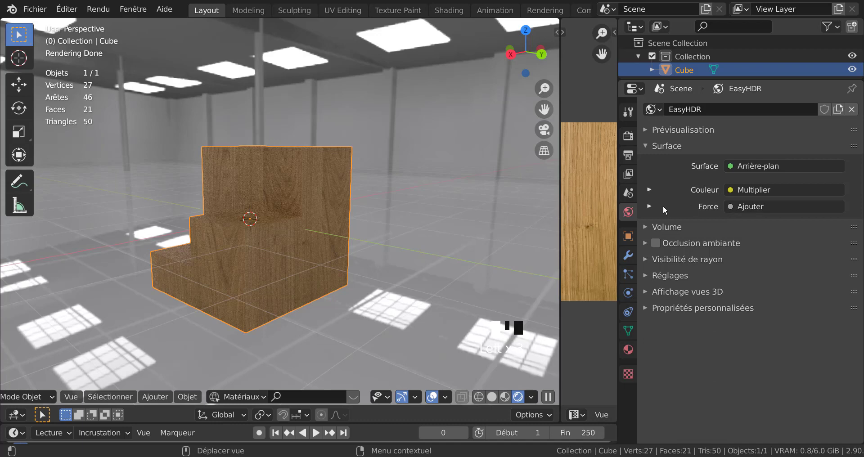
click(650, 207)
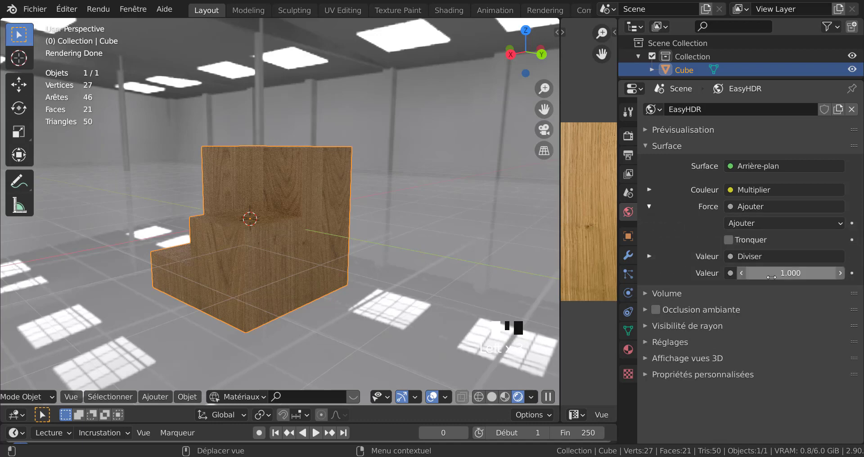
drag(776, 274, 842, 276)
click(840, 273)
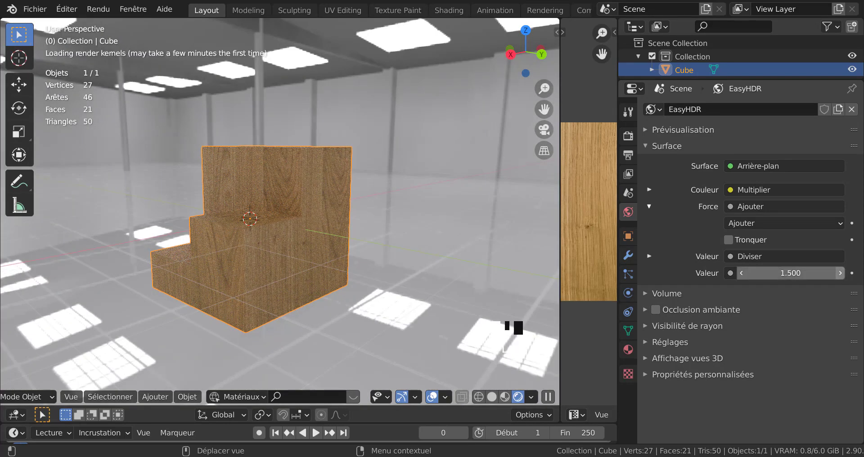
click(840, 273)
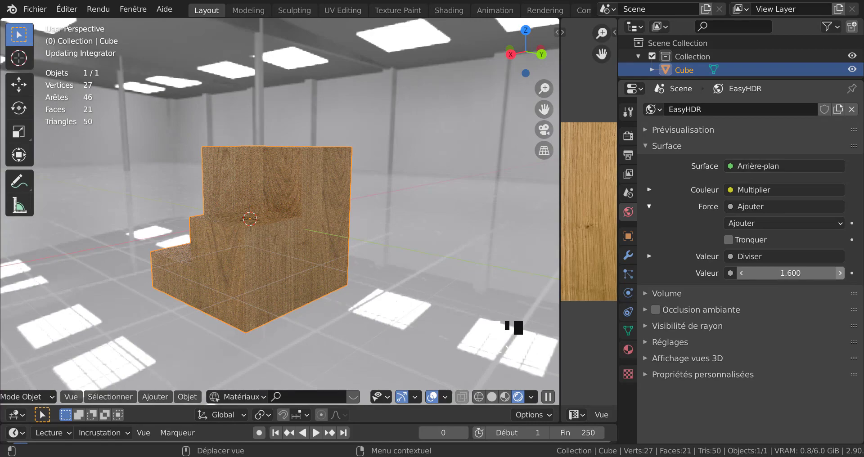
- Add a Sun lamp to the scene from a view of the block's stepped side
mouse_move(463, 293)
middle_down()
mouse_move(407, 303)
mouse_move(423, 314)
mouse_move(492, 315)
middle_up()
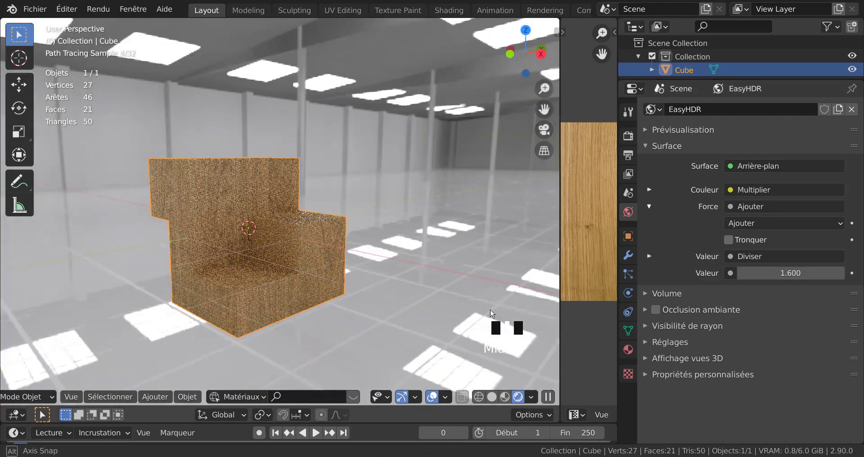
shift+middle_drag(418, 303, 447, 297)
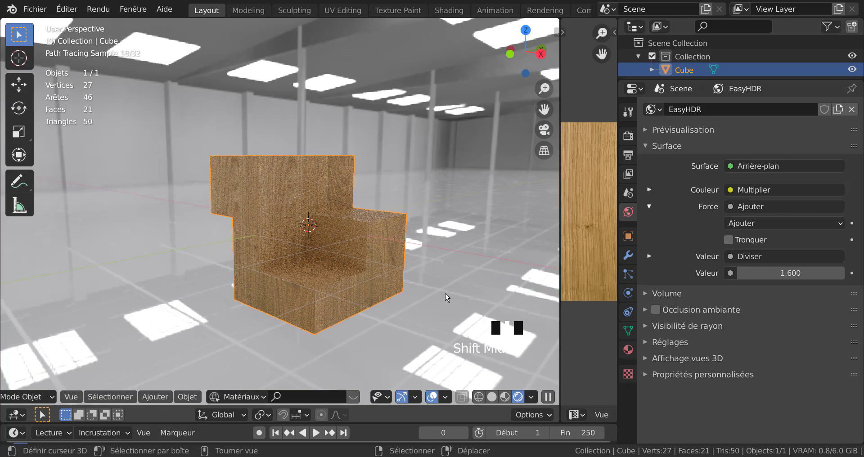
click(187, 396)
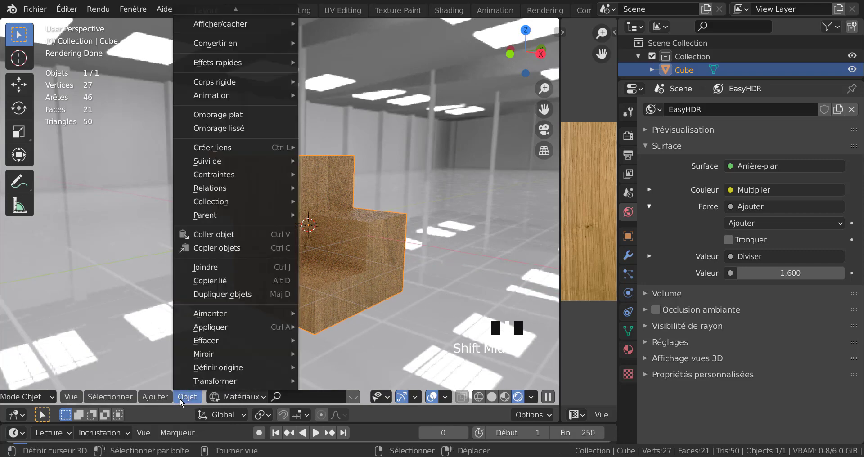
mouse_move(148, 397)
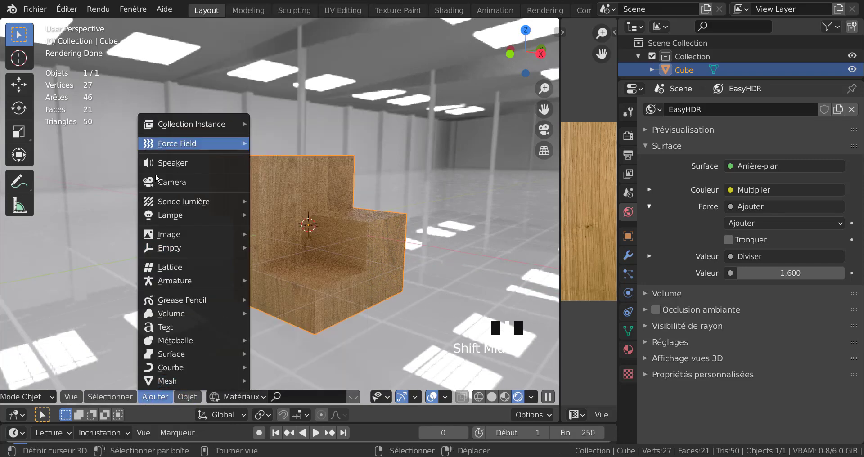
mouse_move(163, 222)
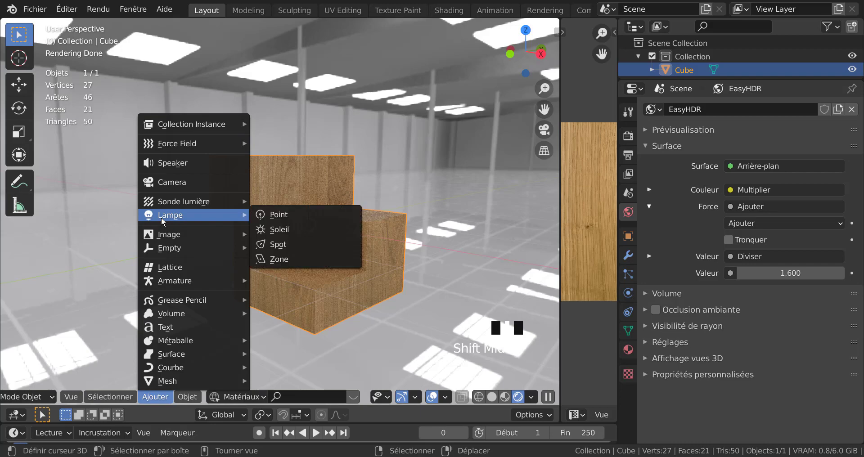
click(281, 229)
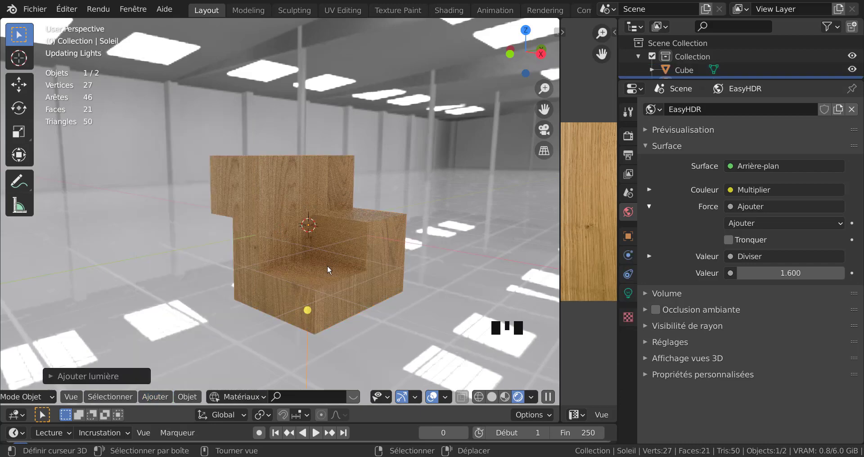
- Move the sun lamp about 1.08 m along X and 1.86 m up, and angle its beam to light the block
middle_drag(329, 270, 391, 318)
key(g)
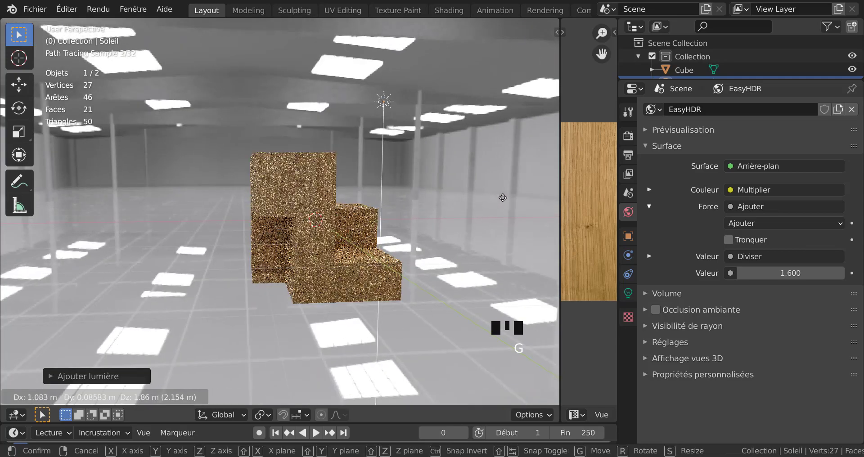
click(504, 198)
drag(407, 186, 374, 268)
middle_drag(416, 292, 285, 324)
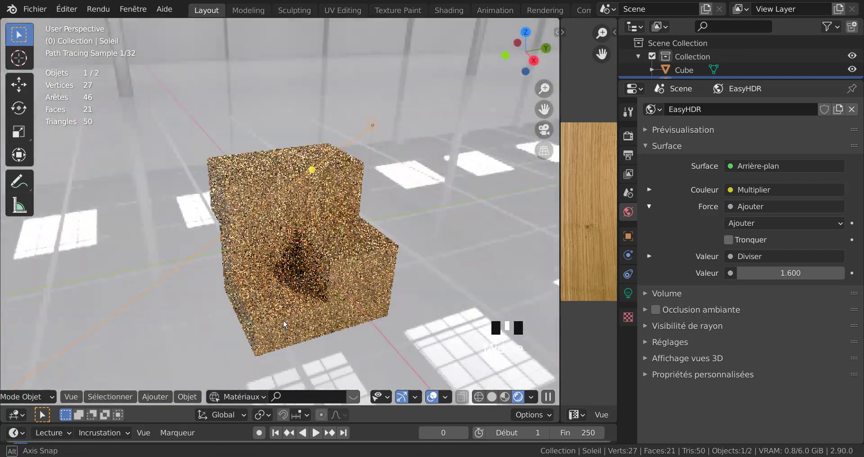
drag(313, 172, 343, 175)
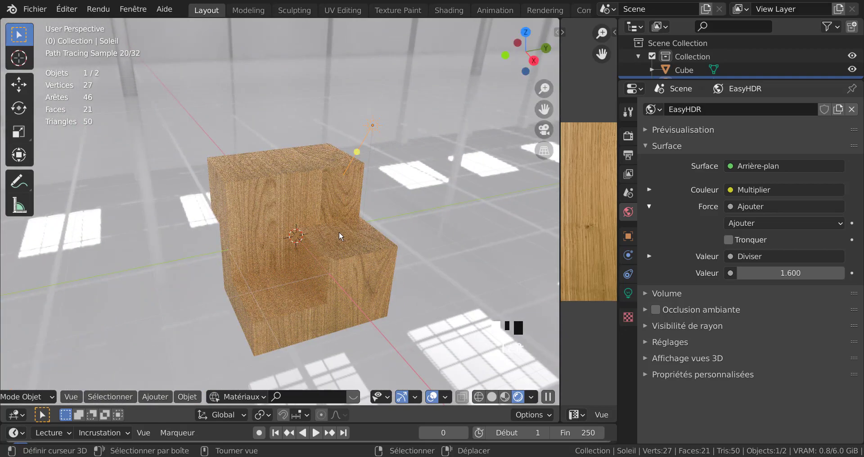
middle_drag(340, 234, 393, 215)
scroll(399, 225, up, 2)
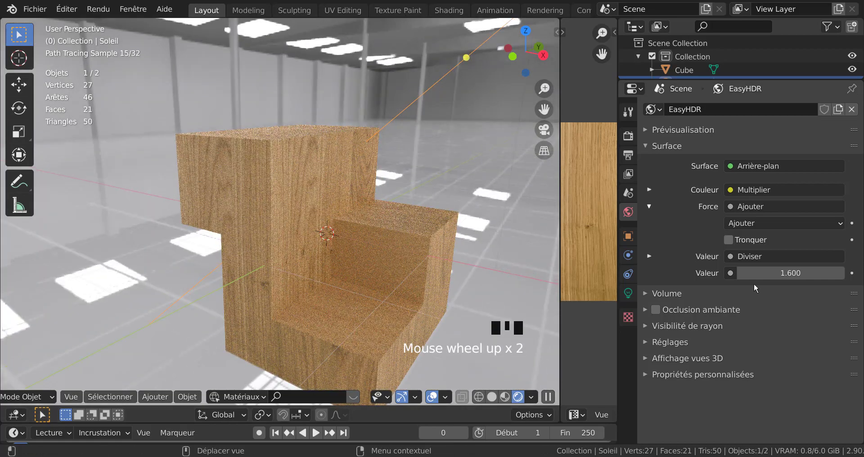
- Set the sun lamp's strength to 3 while viewing the block from above
click(629, 294)
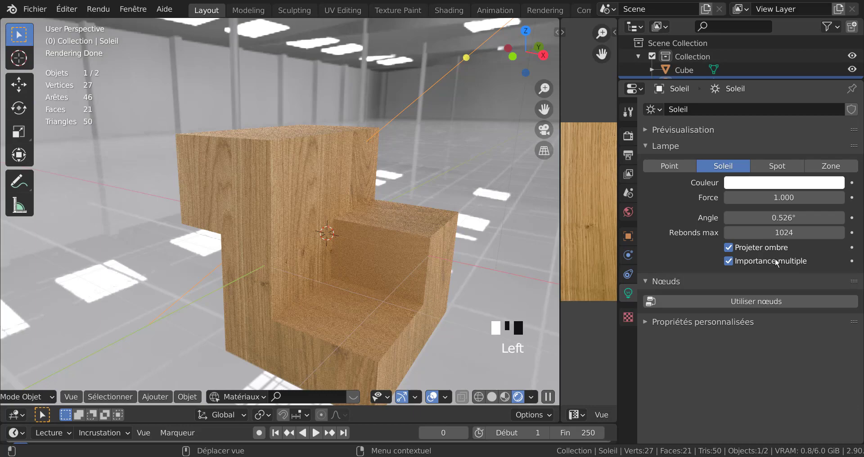
shift+middle_drag(495, 325, 315, 309)
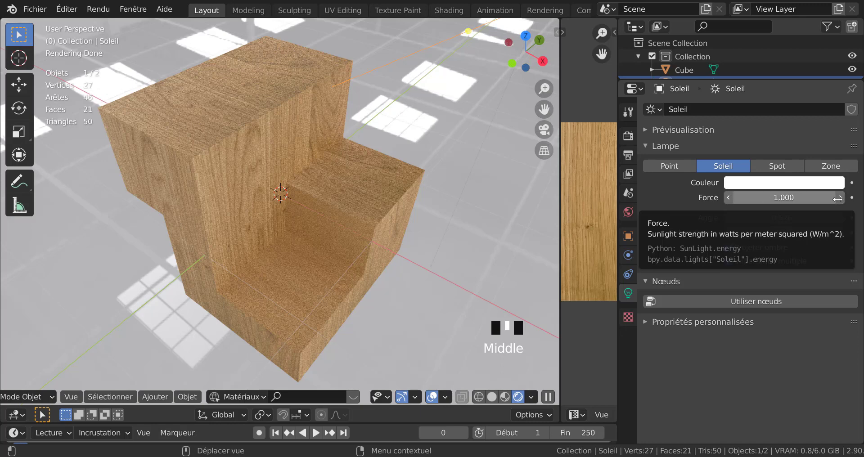
click(794, 199)
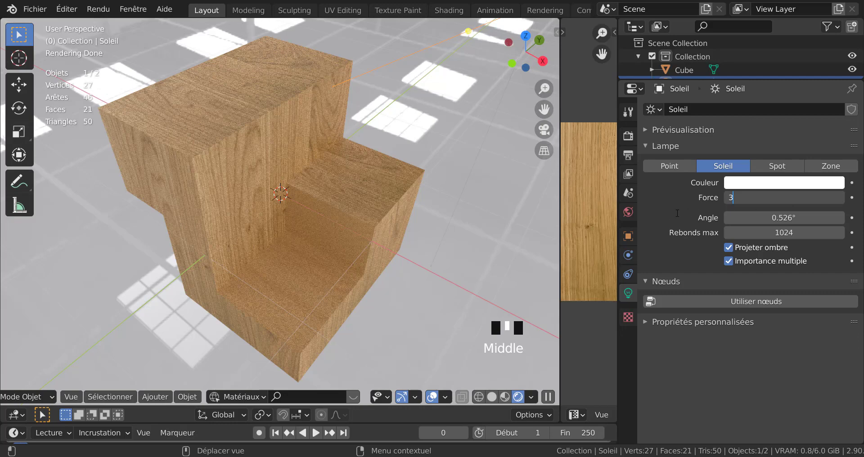
key(Return)
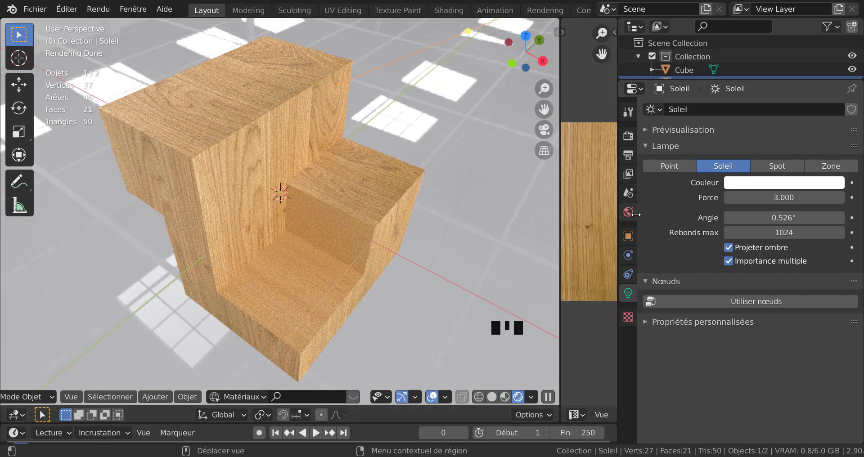
- Select the stepped block and set its oak material's clearcoat roughness and sheen tint to 0
click(629, 212)
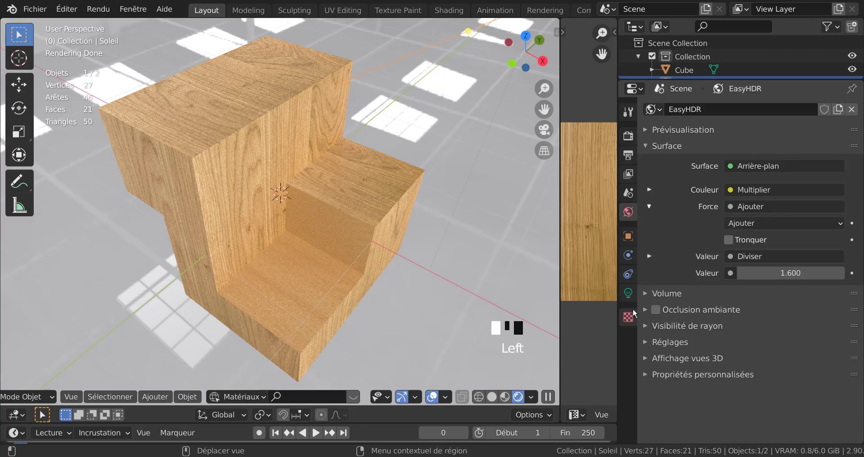
right_click(369, 218)
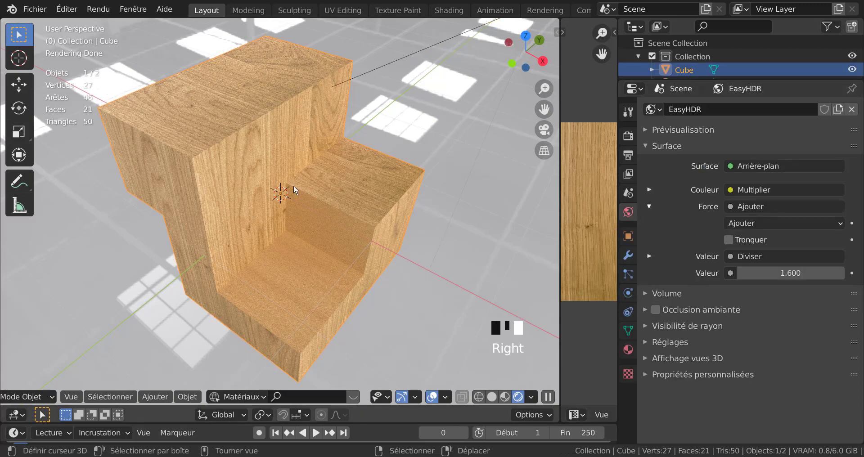
click(628, 349)
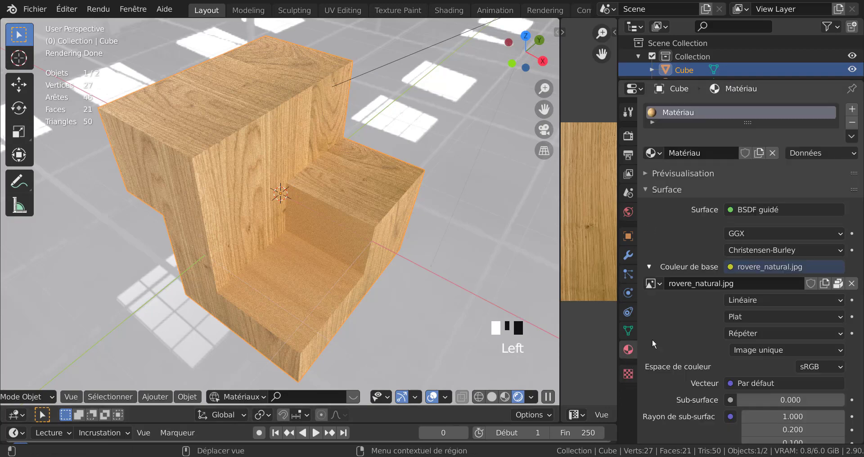
scroll(732, 335, down, 15)
scroll(732, 334, down, 1)
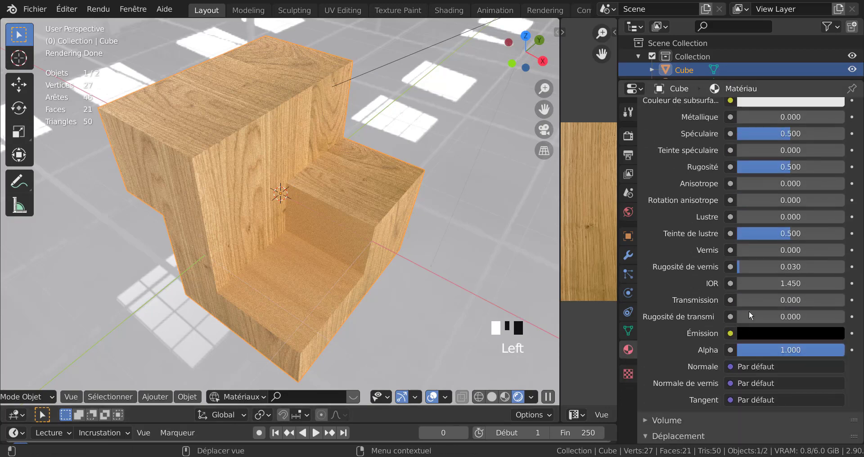
scroll(749, 314, up, 3)
drag(748, 318, 732, 318)
drag(796, 289, 734, 289)
- Lower the oak material's roughness to 0.033, checking the reflections on the block's faces
drag(786, 225, 746, 225)
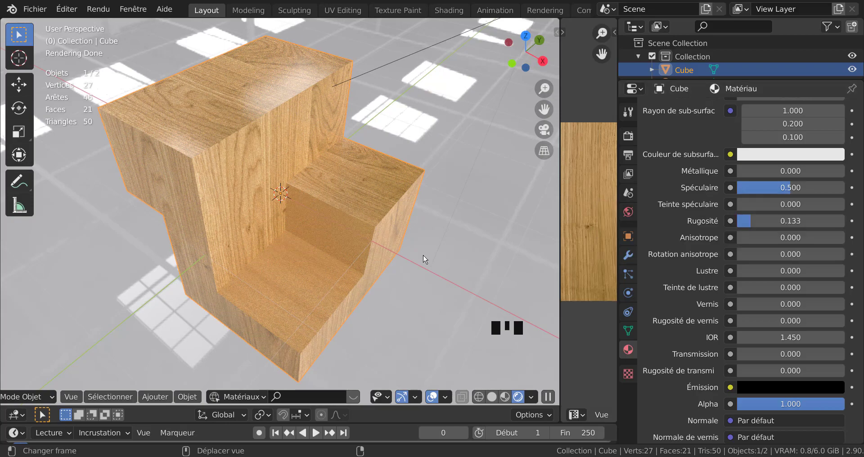
middle_drag(300, 263, 285, 237)
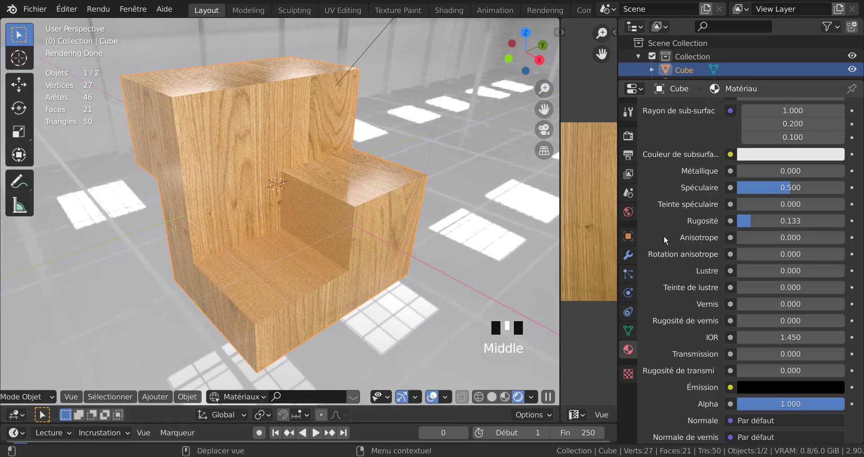
drag(763, 221, 745, 221)
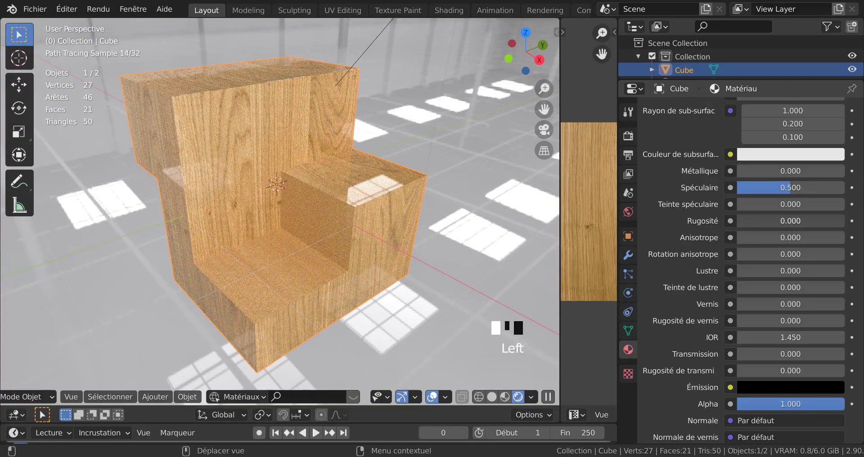
scroll(509, 232, up, 3)
scroll(510, 232, down, 1)
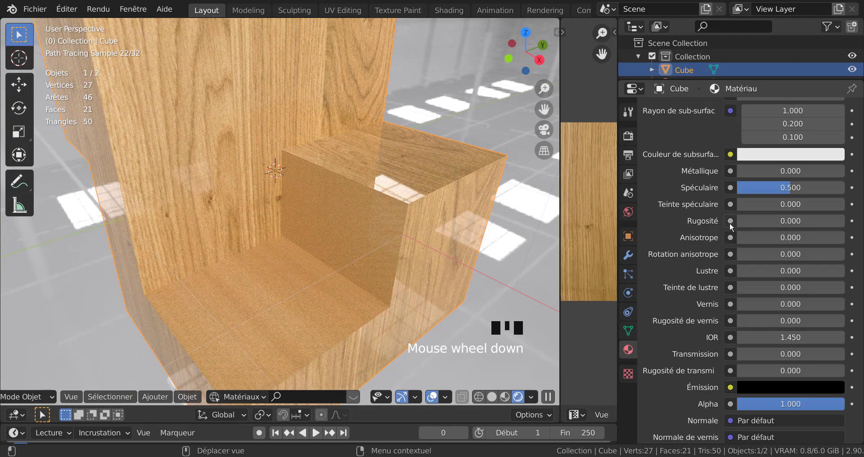
drag(751, 224, 752, 224)
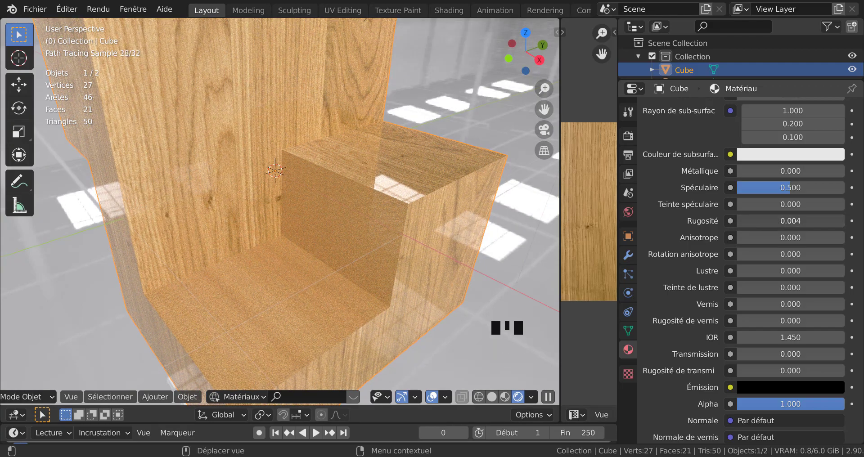
drag(753, 224, 756, 224)
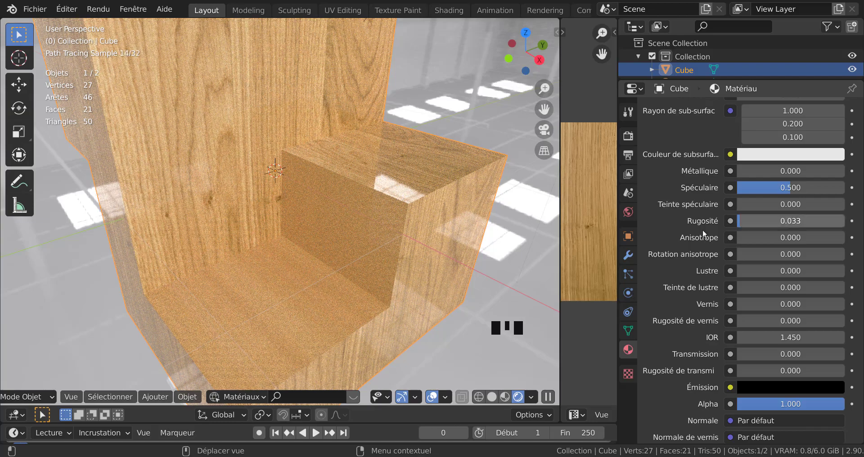
- Inspect the reflections from several sides of the block and reduce the material's specular value to 0.204
scroll(466, 279, down, 3)
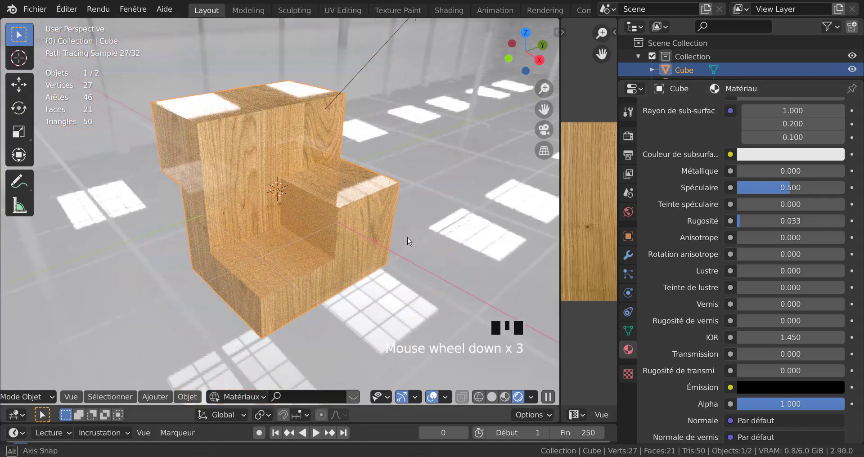
middle_drag(435, 262, 303, 233)
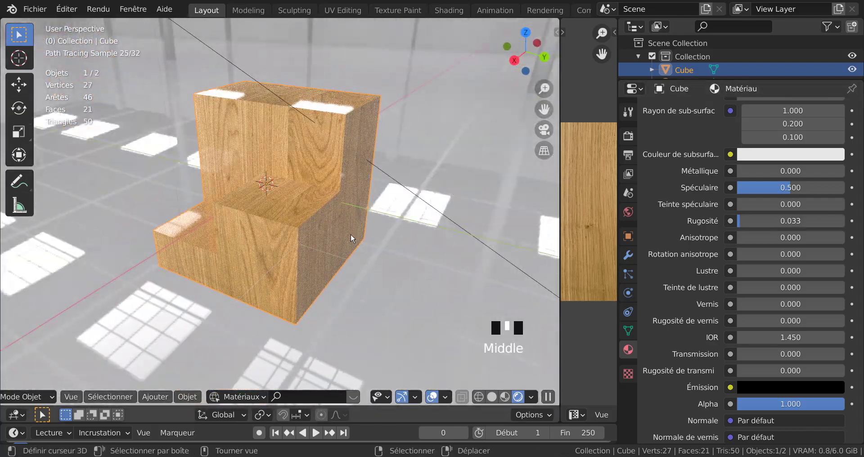
middle_drag(444, 235, 429, 215)
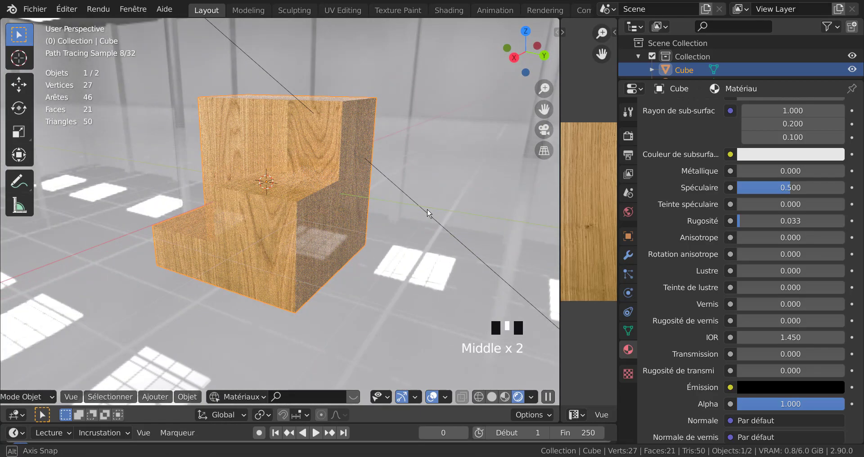
scroll(302, 240, up, 1)
scroll(299, 240, up, 1)
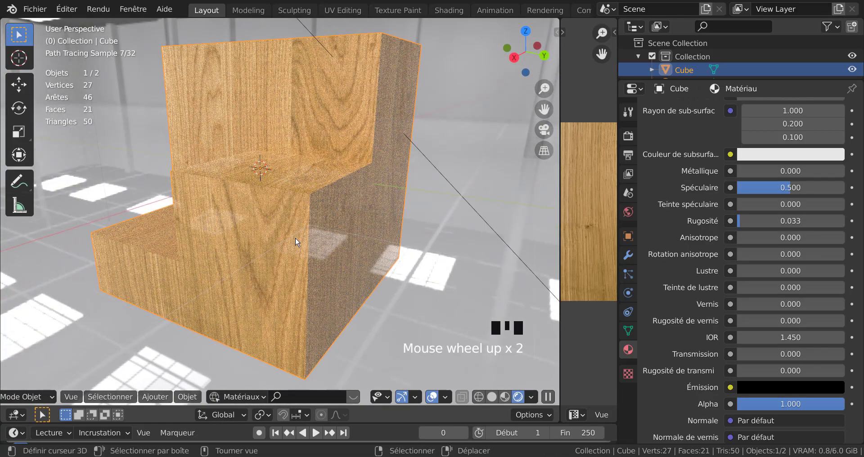
middle_drag(441, 246, 465, 251)
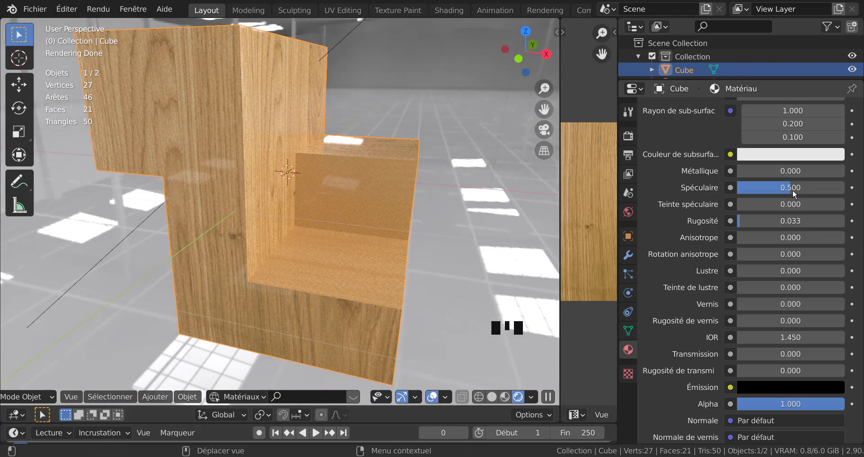
drag(793, 187, 759, 188)
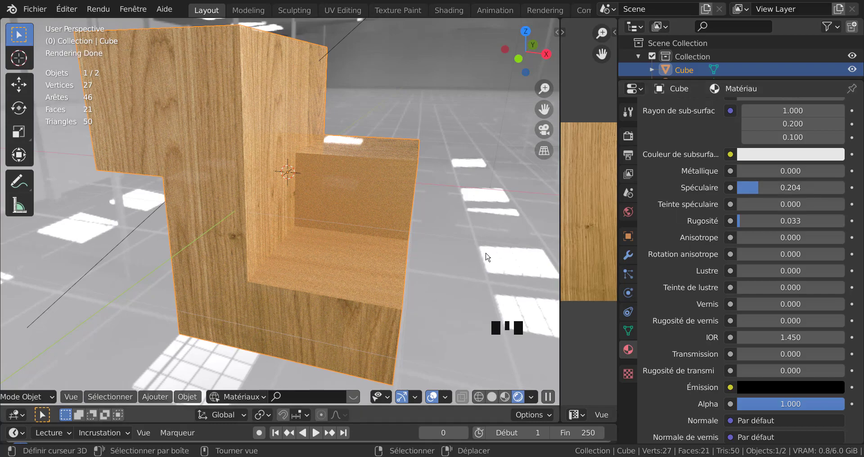
middle_drag(446, 255, 332, 281)
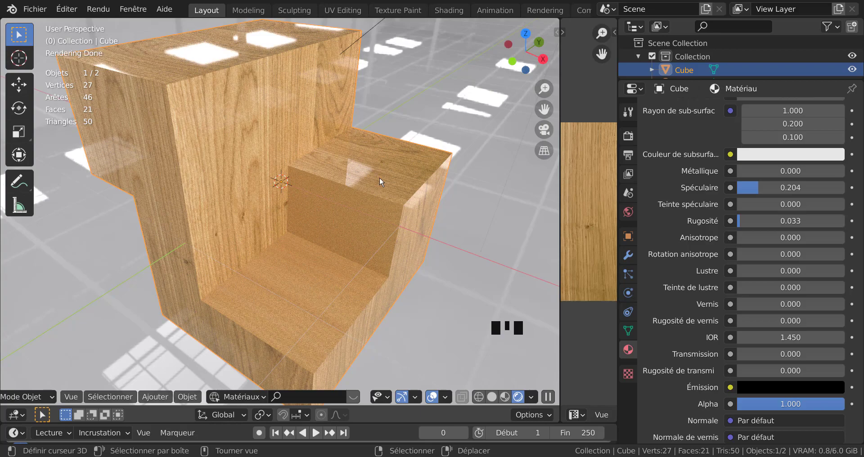
middle_drag(367, 237, 362, 238)
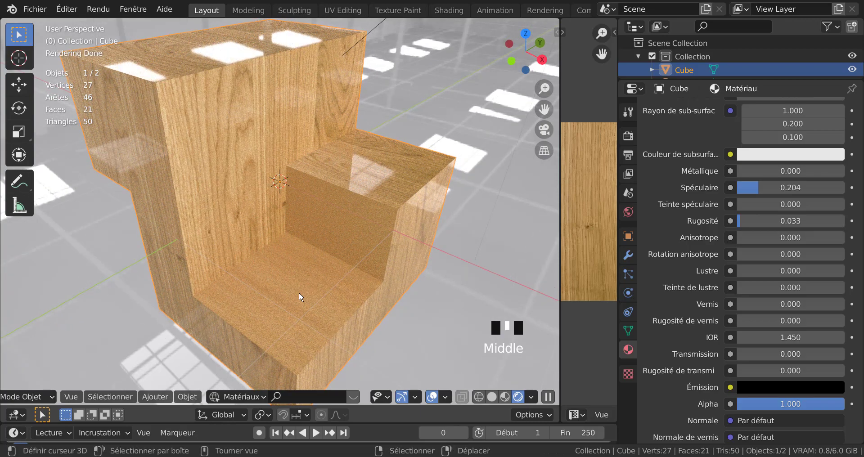
- Enlarge the UV editor and project the block's lowest horizontal step face from the top view, fitting its UVs to the whole oak texture
key(Tab)
right_click(298, 299)
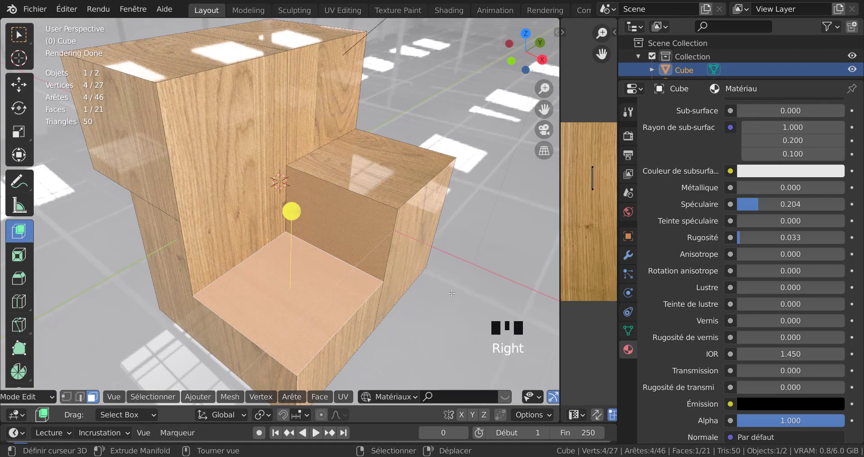
key(KP_7)
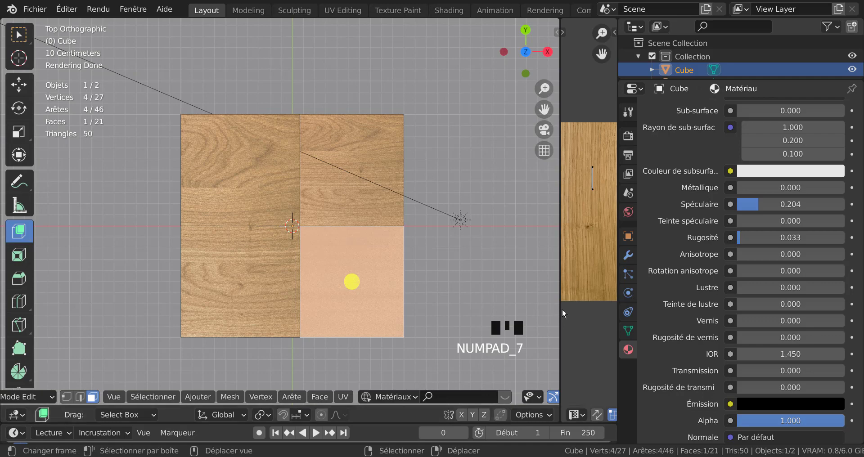
drag(560, 311, 404, 279)
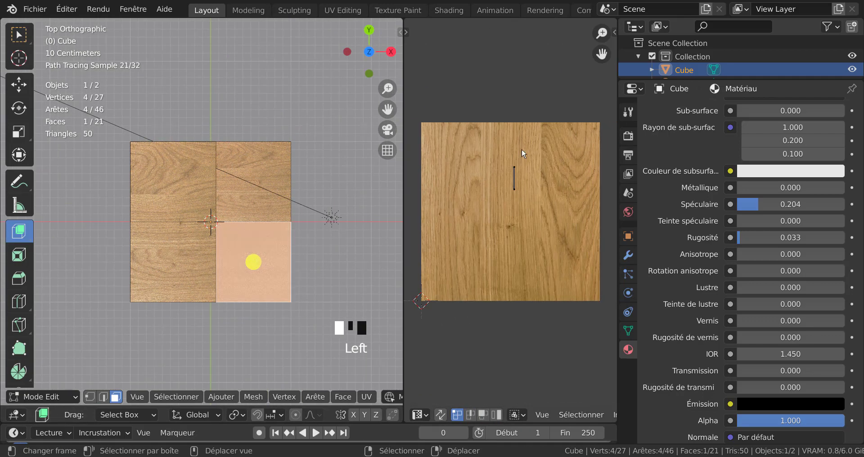
scroll(521, 189, up, 1)
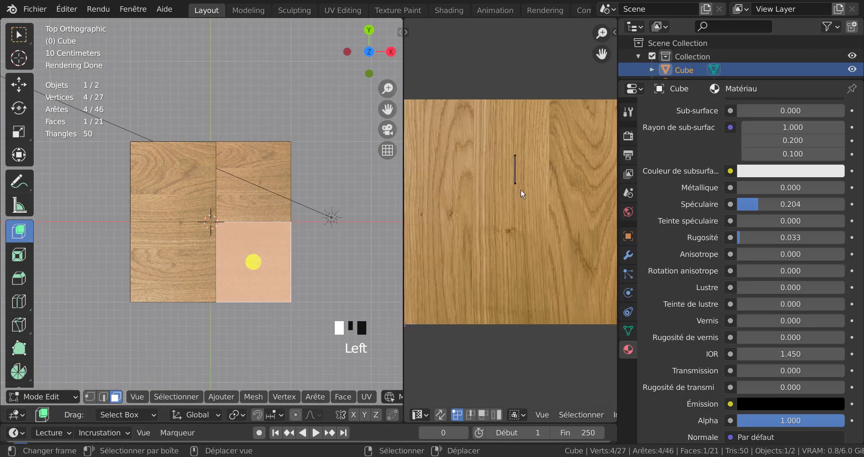
scroll(517, 176, down, 1)
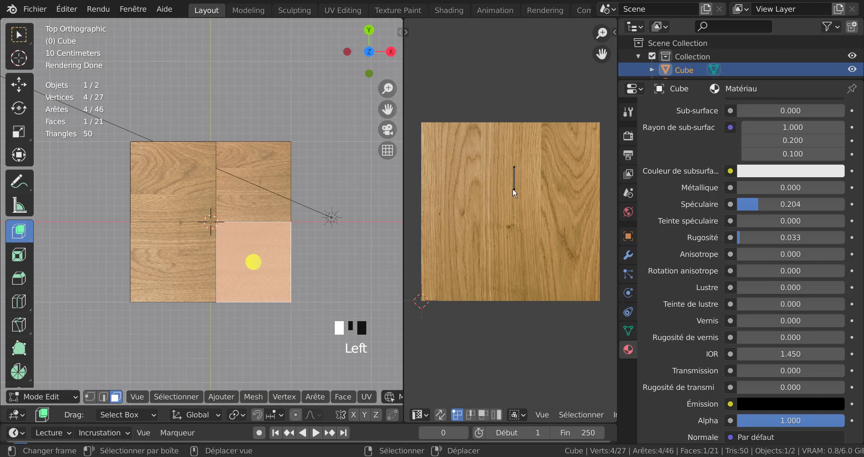
key(a)
click(315, 396)
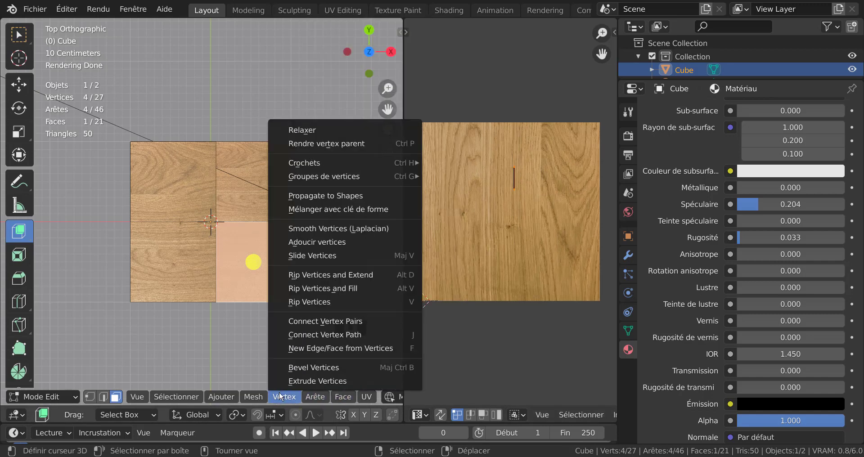
mouse_move(367, 398)
click(397, 240)
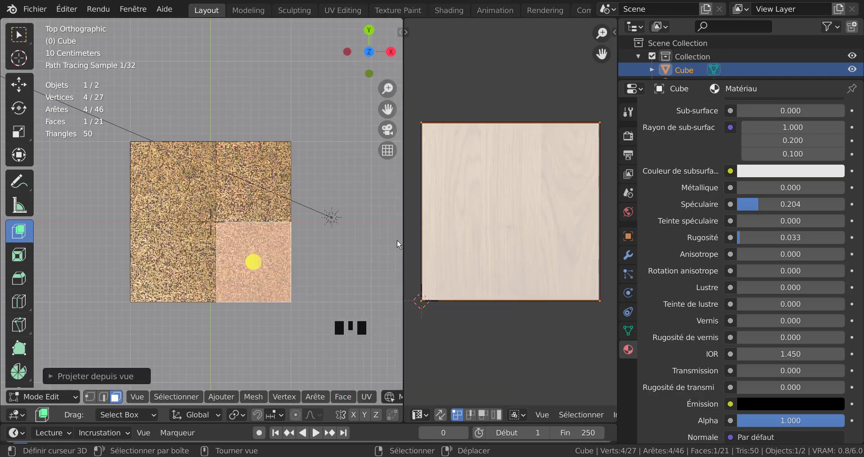
middle_drag(250, 324, 208, 333)
key(Tab)
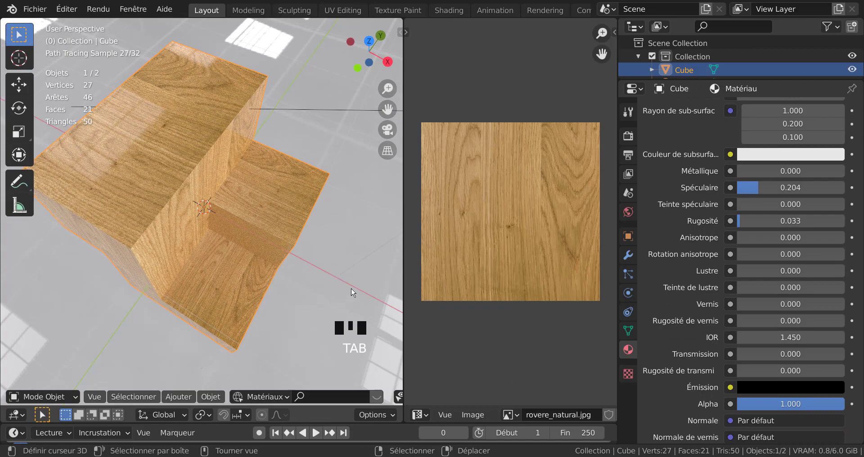
- Rotate the lowest step face's UVs by 90° and check the grain direction on the block
key(Tab)
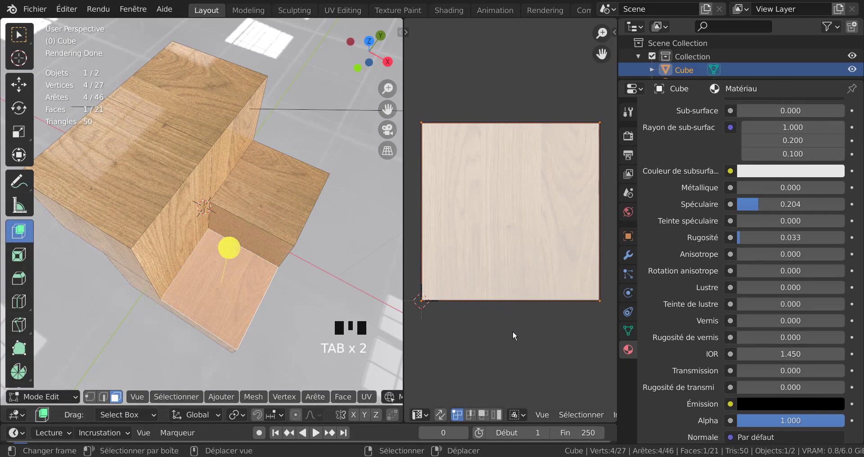
text(r)
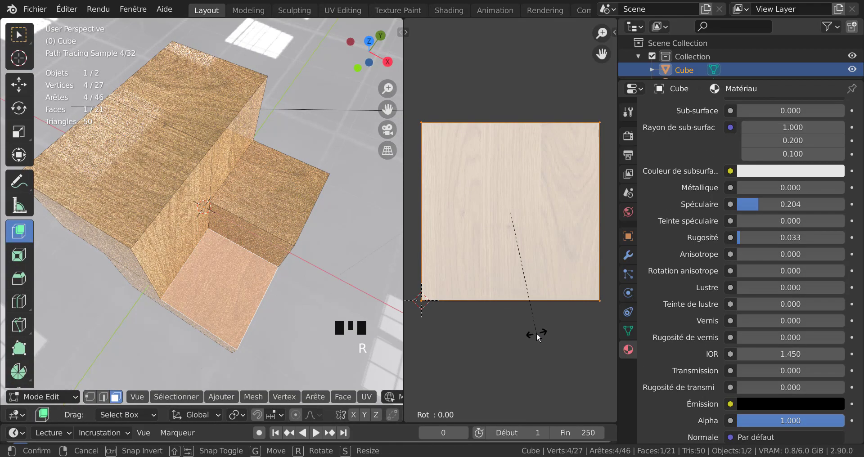
text(90)
click(228, 247)
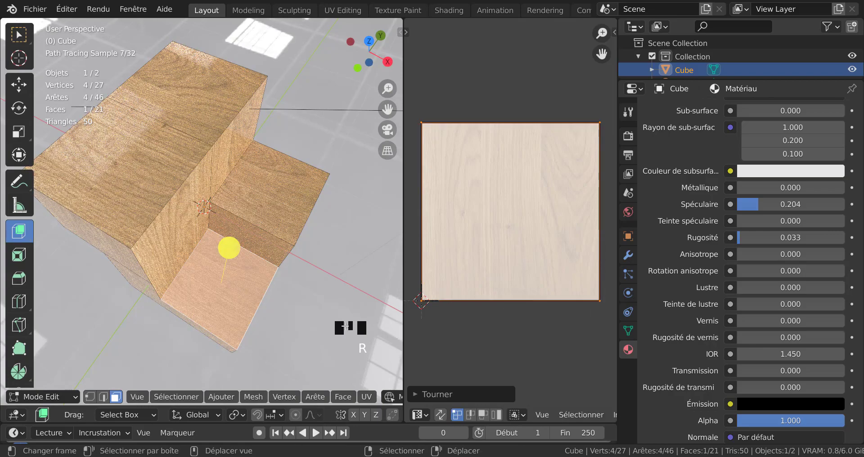
key(Tab)
middle_drag(287, 315, 244, 322)
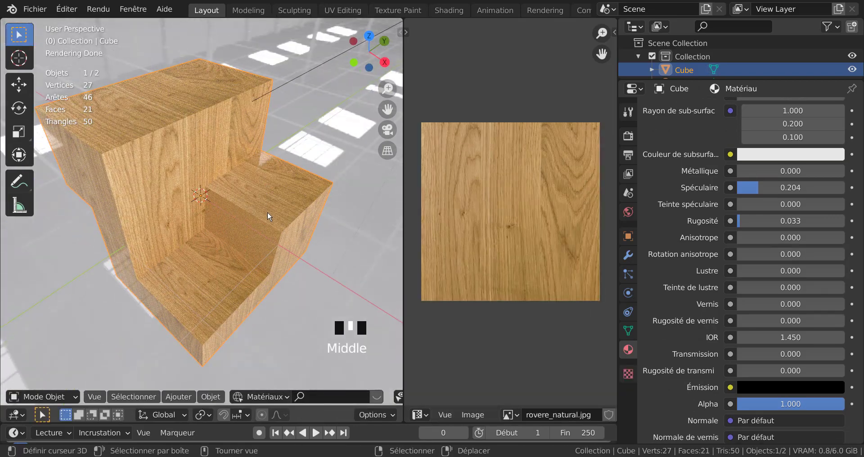
- Project the front-facing riser above the lowest step from the front view, fitting its UVs to the whole oak texture, and check it in object mode
mouse_move(210, 282)
middle_down()
mouse_move(201, 269)
mouse_move(274, 248)
middle_up()
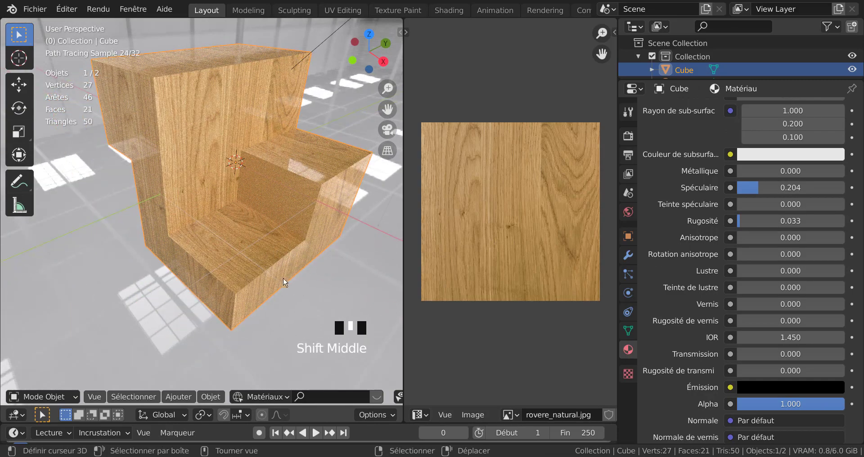
middle_drag(257, 266, 236, 253)
scroll(293, 217, down, 2)
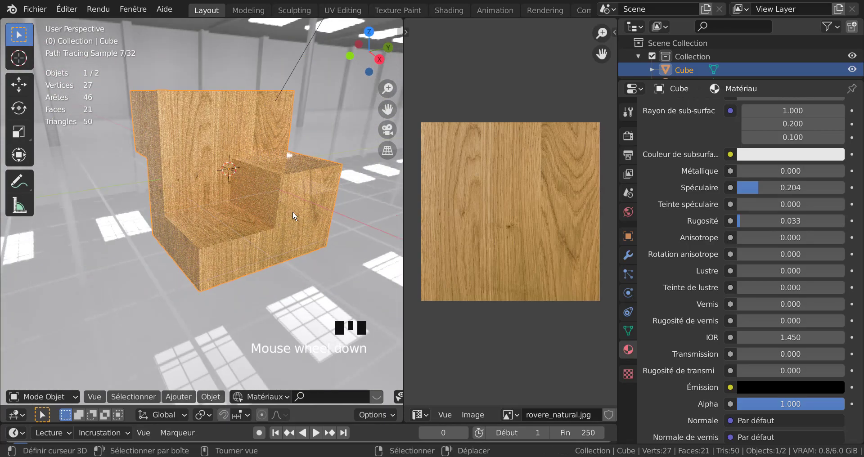
middle_drag(293, 216, 277, 198)
key(Tab)
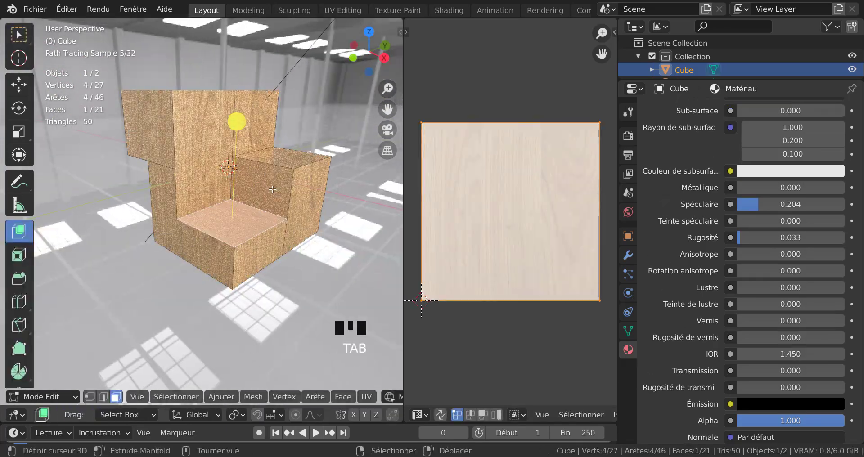
right_click(270, 198)
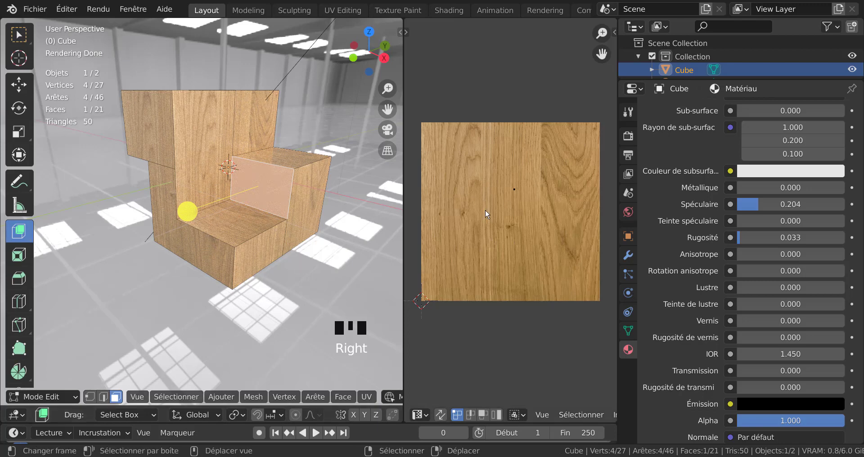
scroll(513, 212, up, 4)
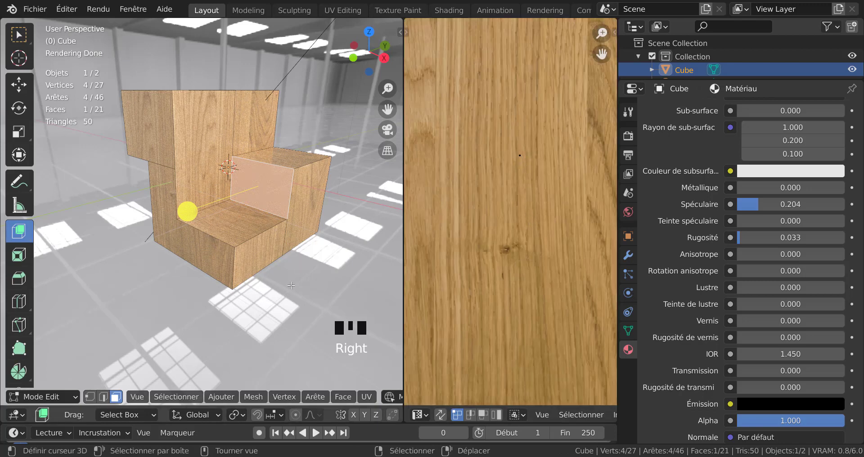
key(KP_3)
key(KP_1)
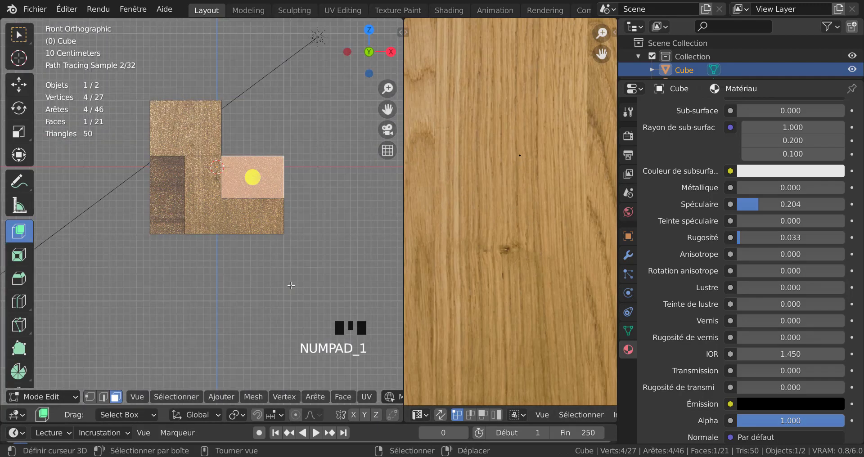
scroll(509, 238, down, 3)
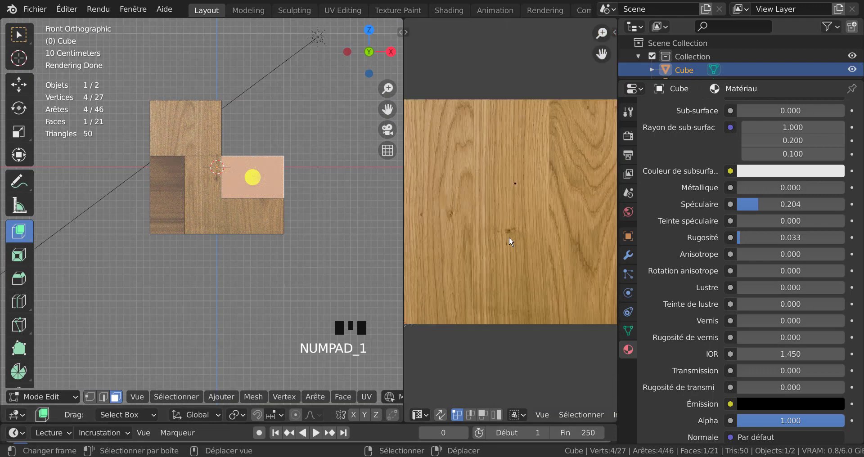
key(a)
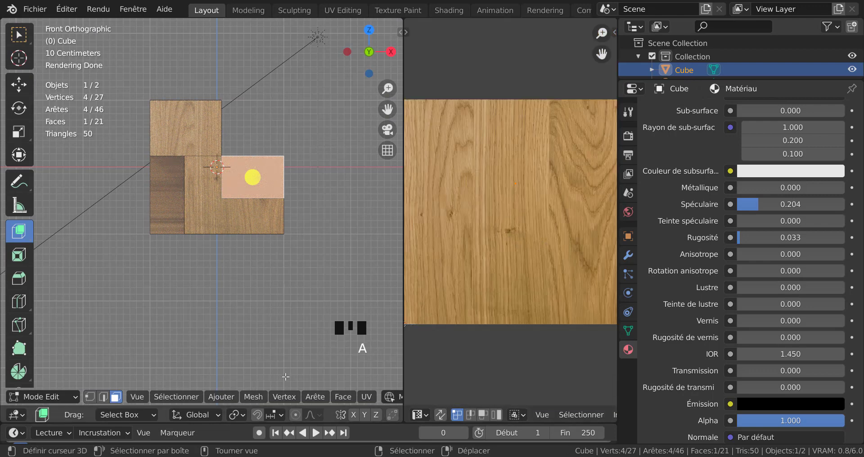
click(367, 397)
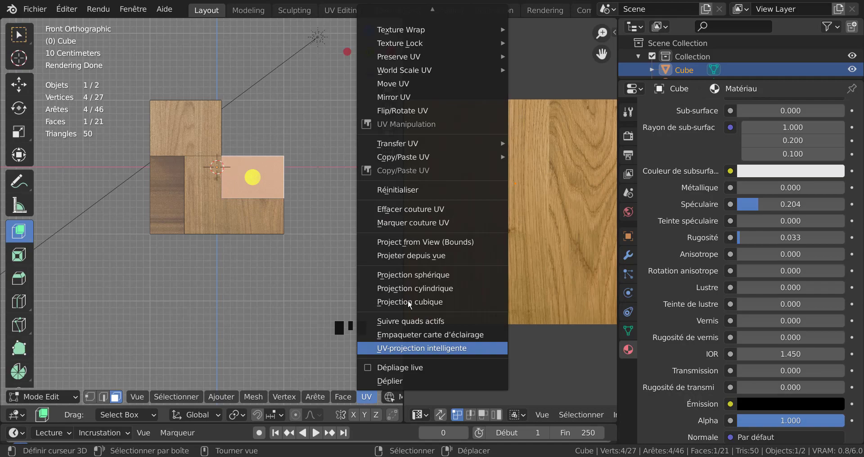
click(423, 242)
scroll(489, 242, down, 2)
middle_drag(281, 268, 293, 282)
key(Tab)
- Project the left-facing wall inside the block's lower notch from the left view, fitting its UVs to the texture bounds
scroll(304, 268, up, 3)
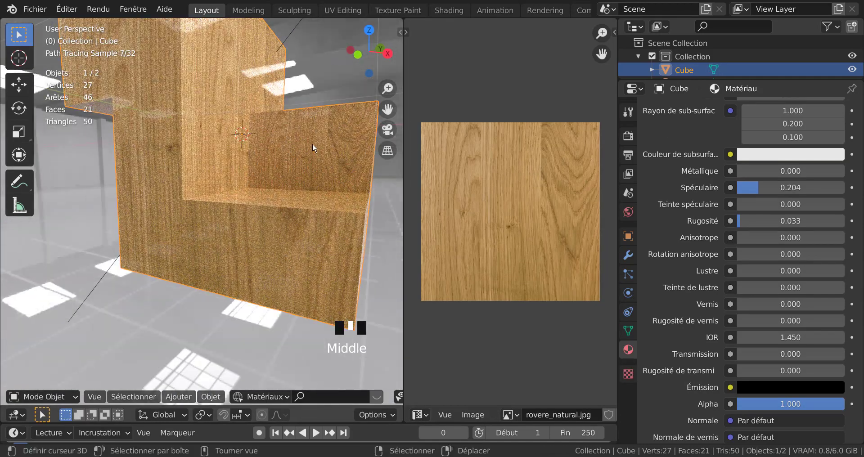
middle_drag(180, 238, 293, 212)
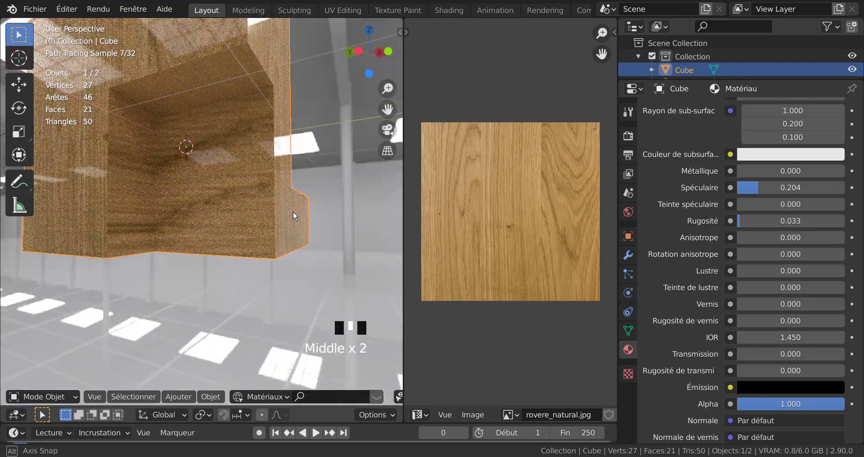
right_click(191, 191)
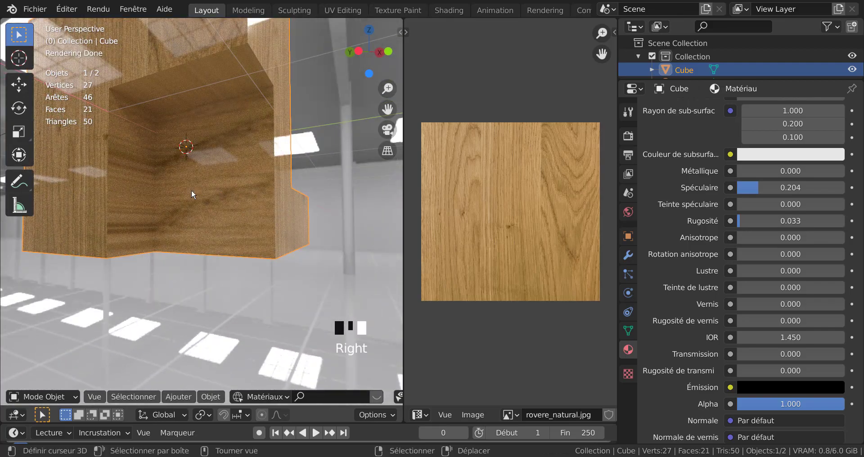
key(Tab)
right_click(149, 158)
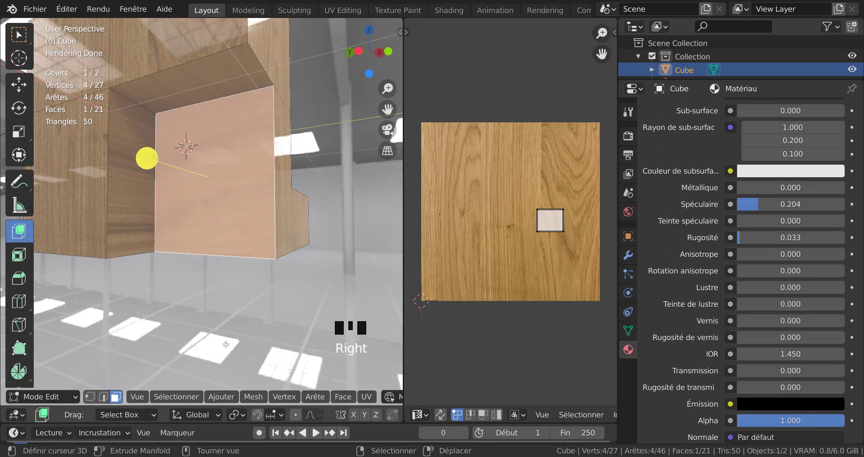
key(ctrl+KP_3)
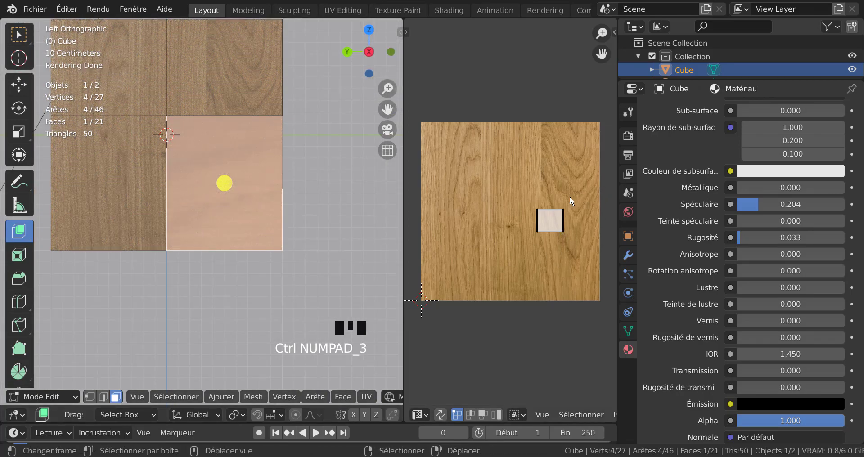
key(a)
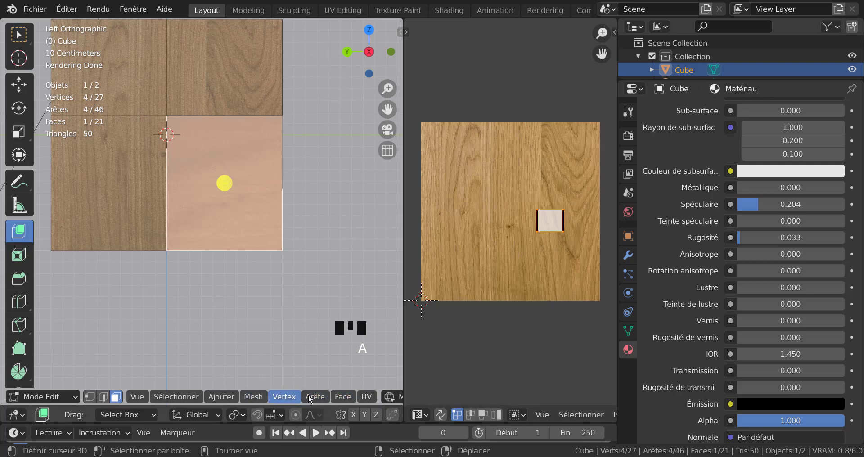
click(364, 399)
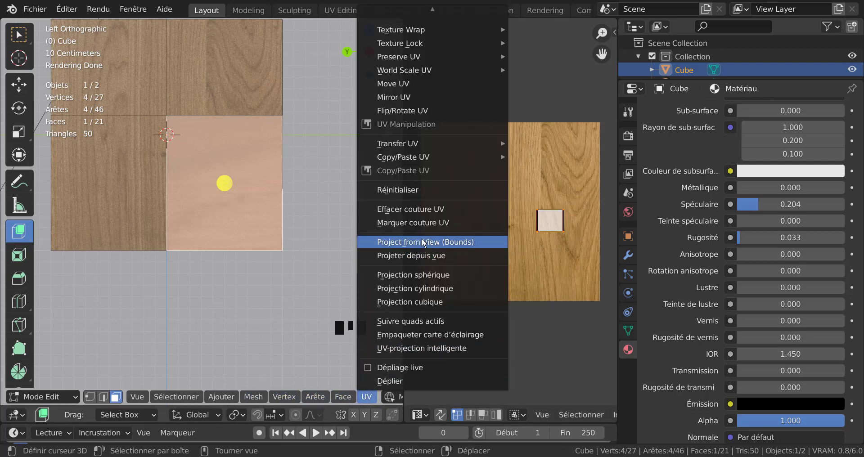
click(427, 348)
key(Tab)
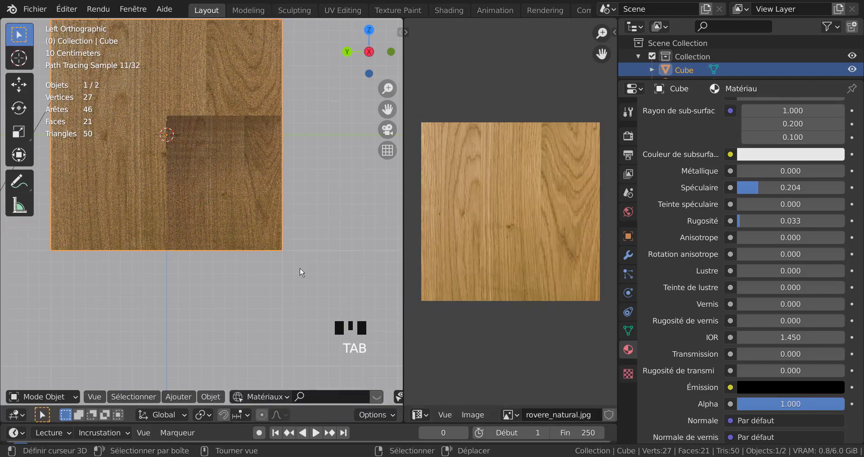
- Project the narrow front-facing wall inside the lower notch from the front view, fitting its UVs to the whole oak texture
middle_drag(299, 270, 245, 189)
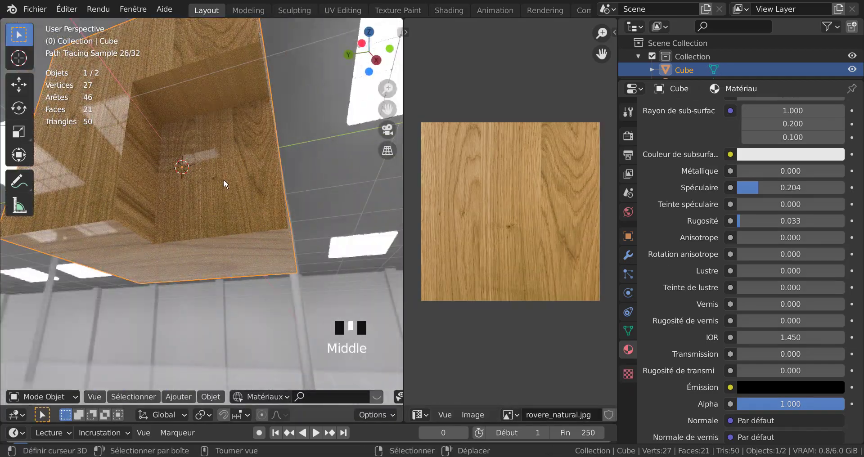
middle_drag(129, 180, 120, 189)
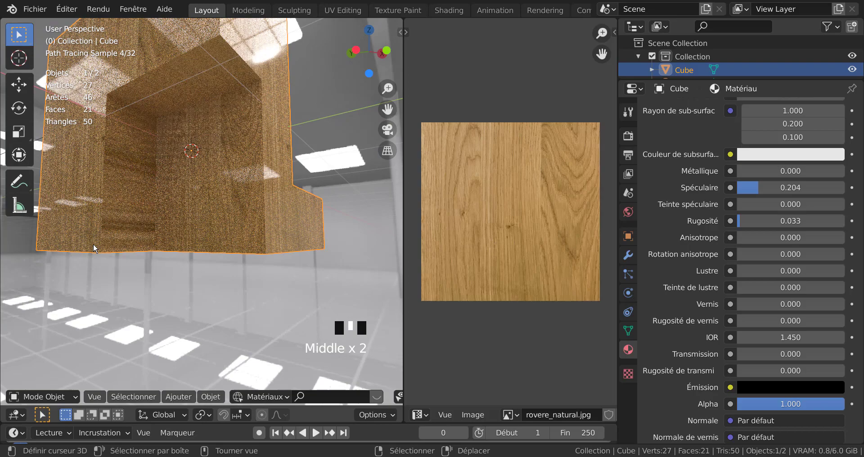
right_click(120, 193)
key(Tab)
right_click(130, 209)
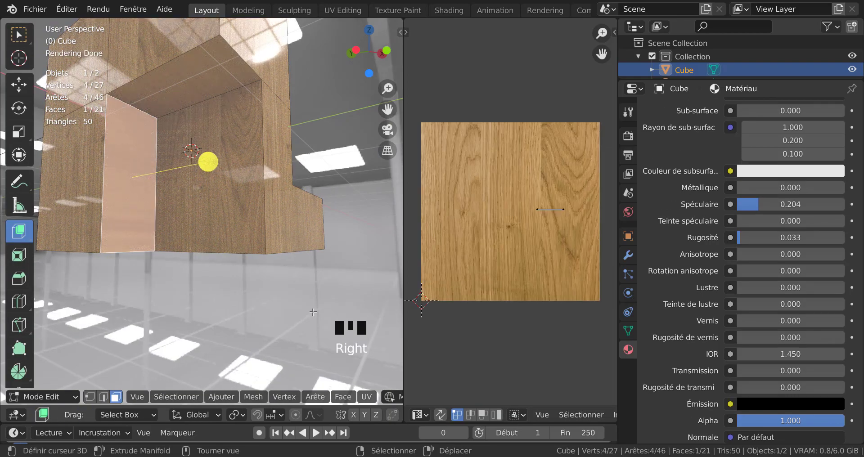
key(KP_3)
key(KP_1)
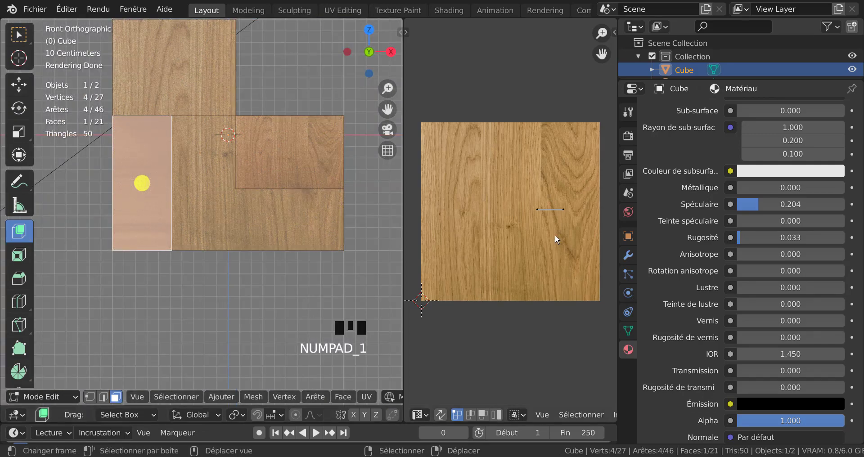
key(a)
click(316, 397)
mouse_move(360, 398)
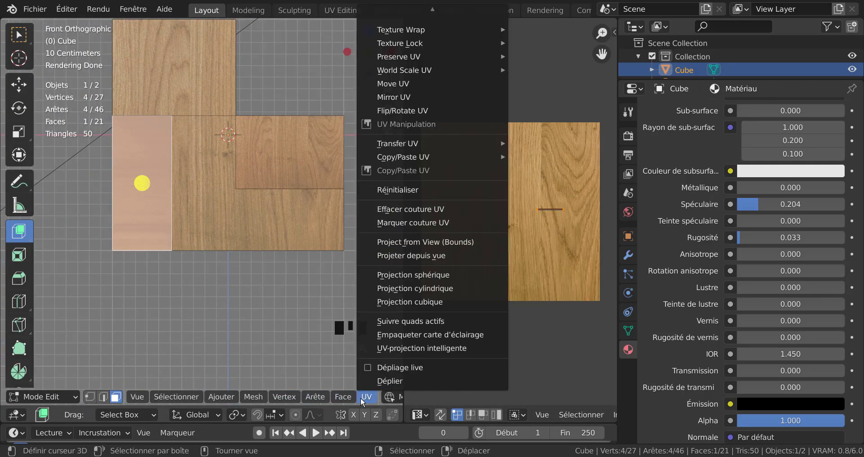
click(411, 256)
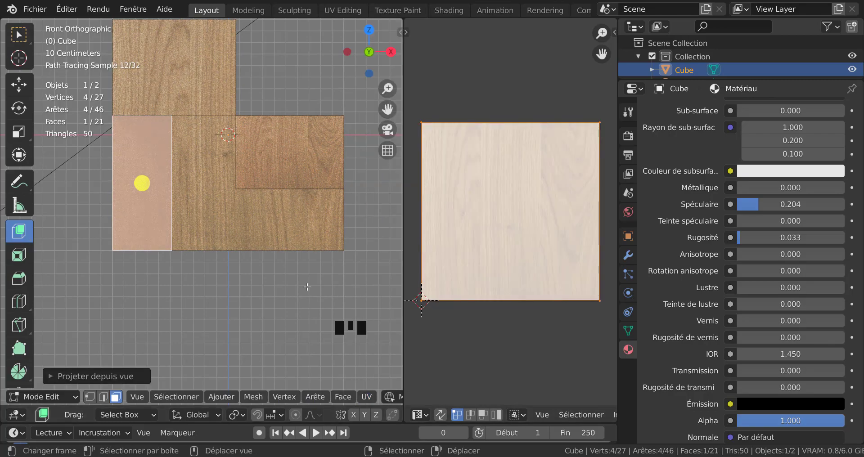
- Project the downward-facing ceiling of the notch from the bottom view, fitting its UVs to the texture bounds
middle_drag(306, 289, 169, 90)
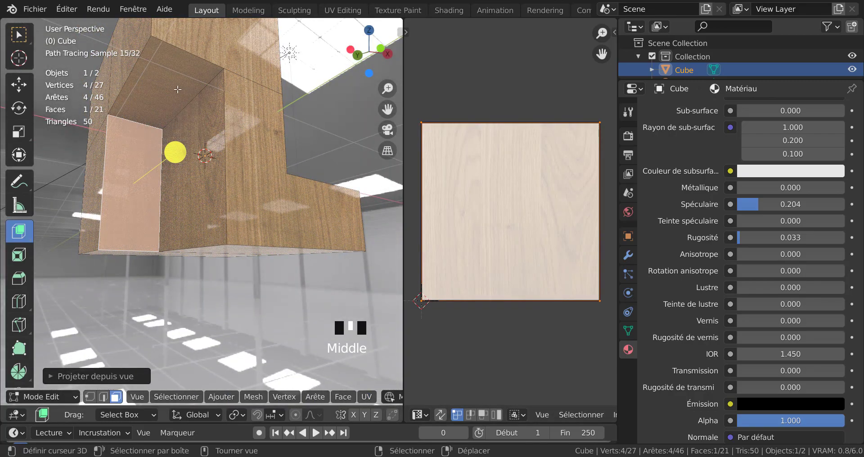
right_click(169, 90)
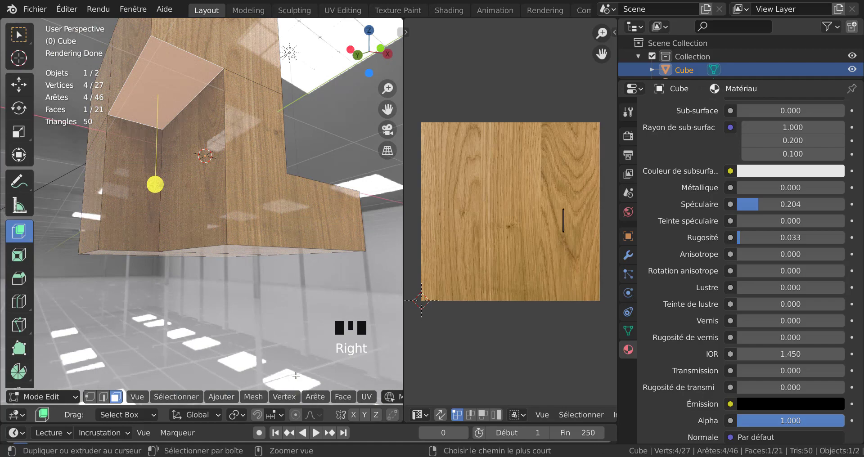
key(ctrl+KP_7)
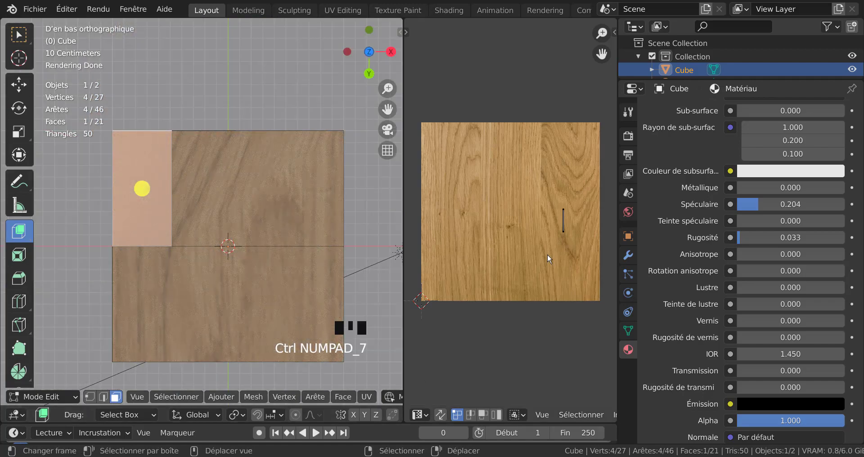
right_click(553, 251)
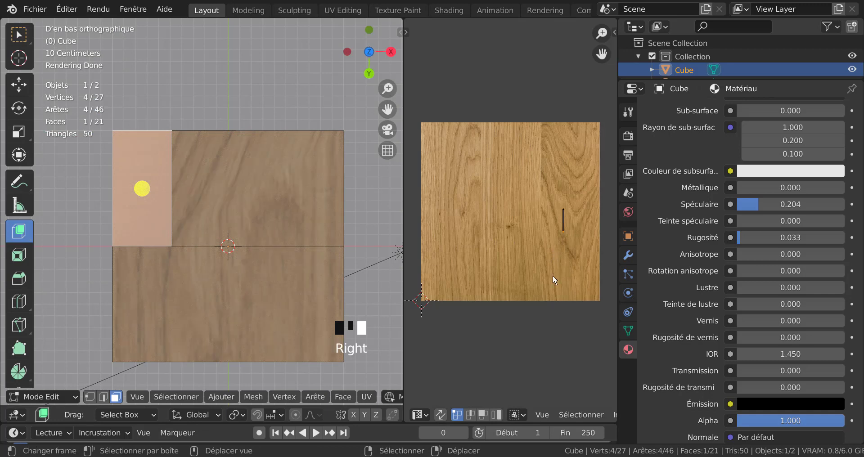
key(a)
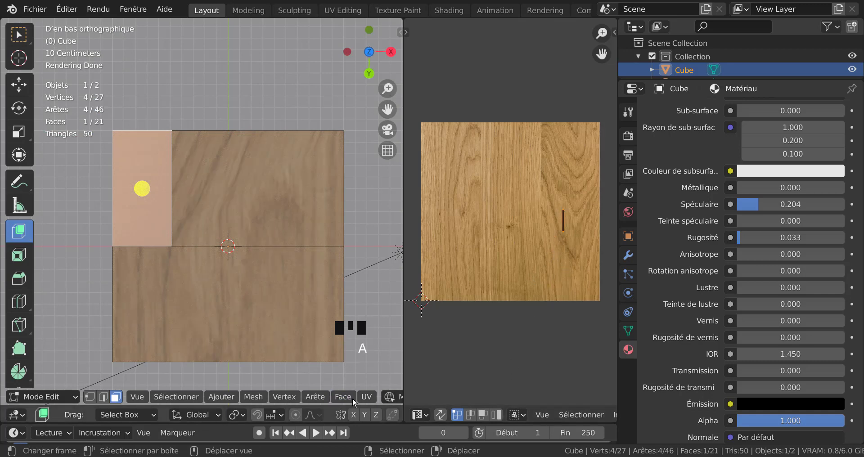
click(365, 397)
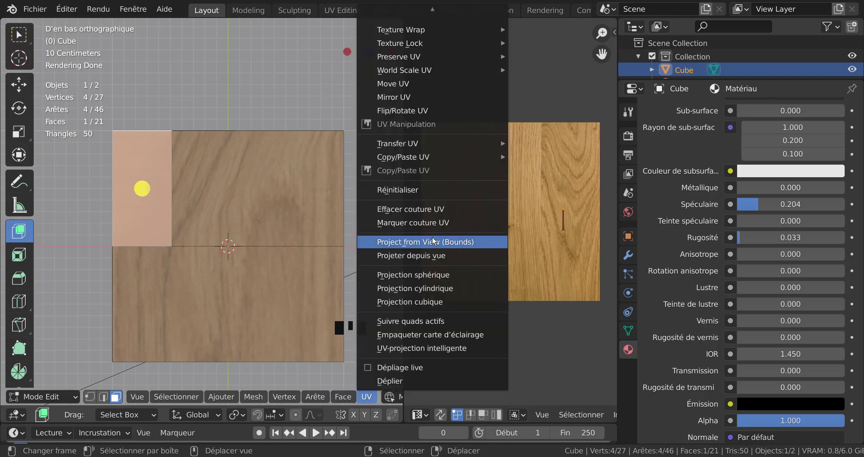
click(407, 256)
- Select the block's two underside faces and project them together from the bottom view, fitting their UVs to the texture bounds
middle_drag(319, 222, 302, 248)
right_click(298, 197)
shift+right_click(254, 296)
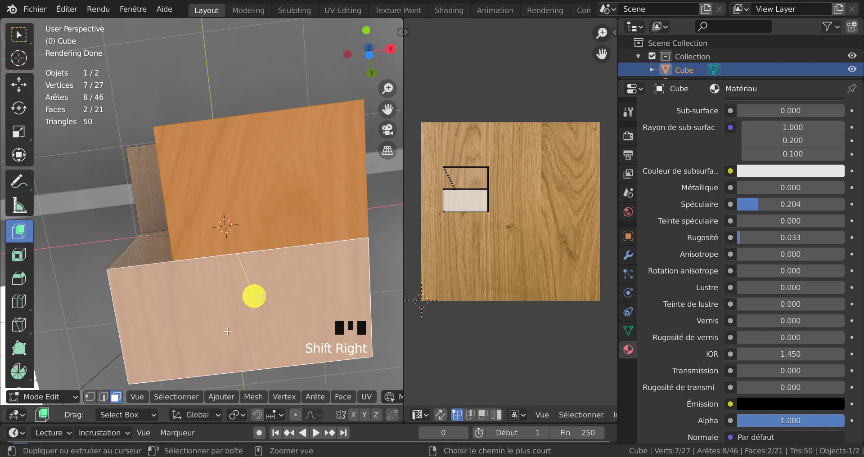
key(ctrl+KP_7)
key(ctrl+KP_7)
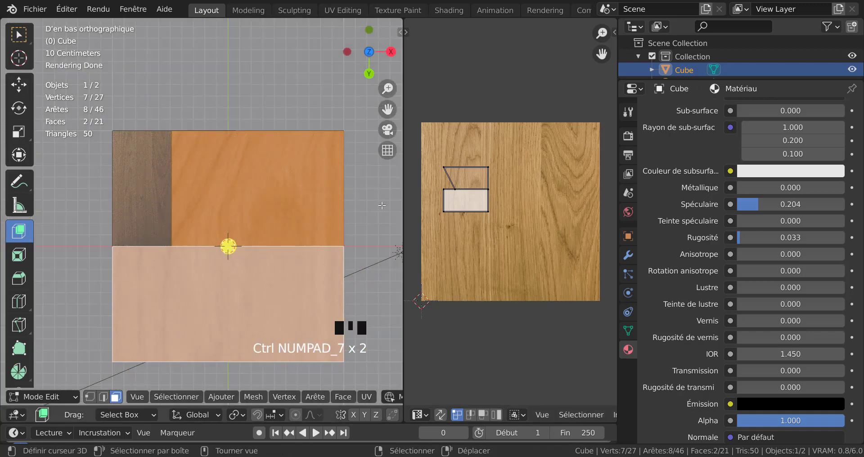
key(a)
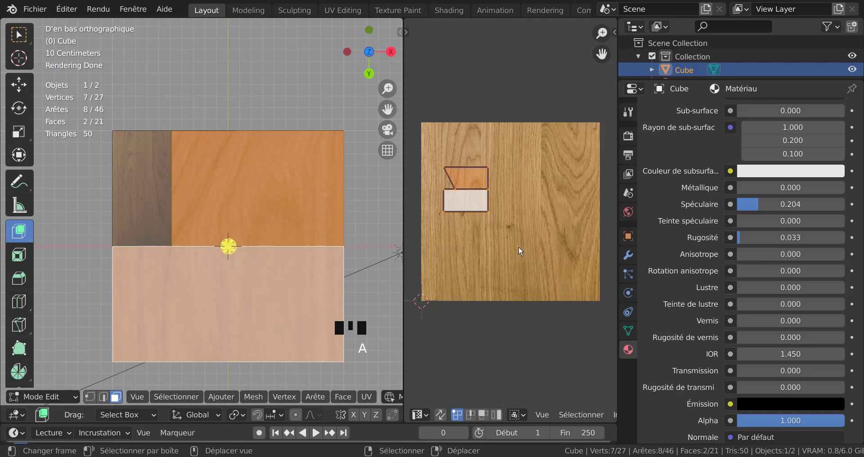
key(v)
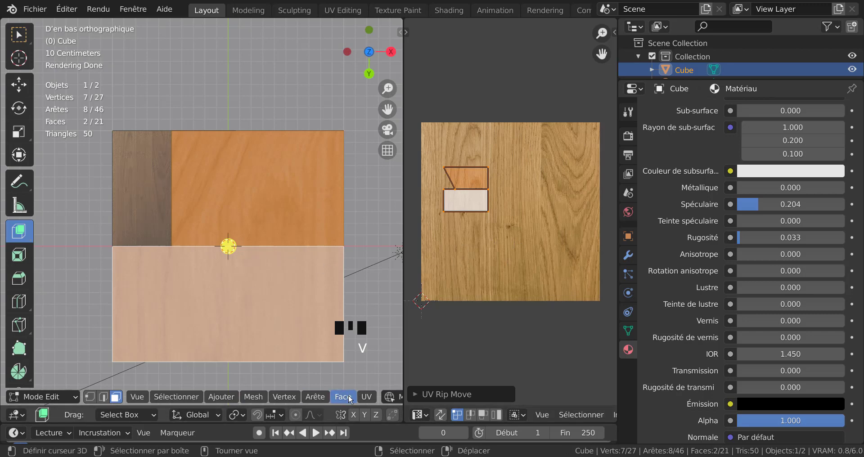
click(365, 397)
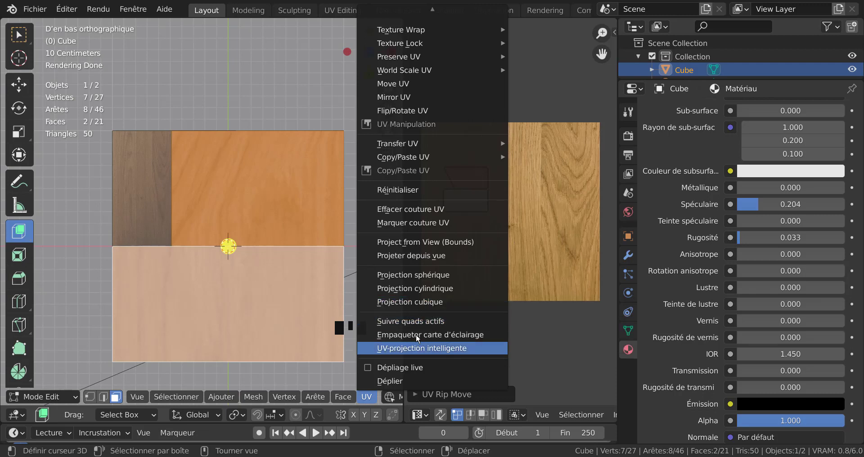
click(425, 242)
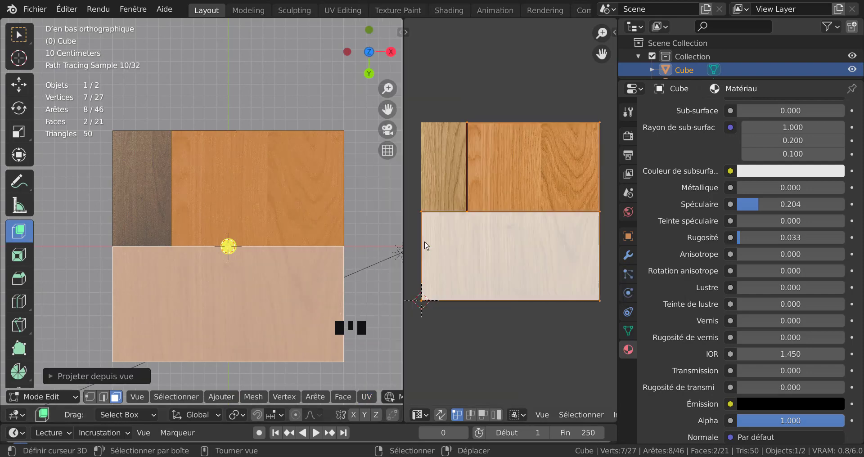
- Leave Edit Mode and examine the oak texture on the finished block from the front and sides
key(Tab)
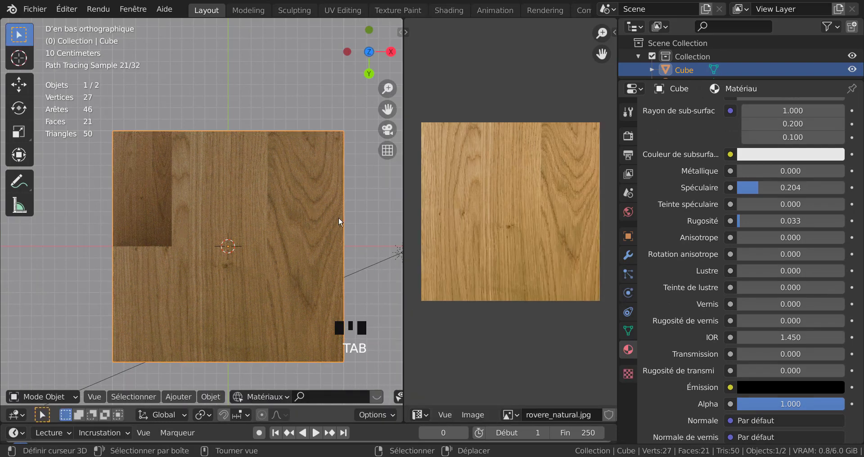
middle_drag(338, 207, 141, 290)
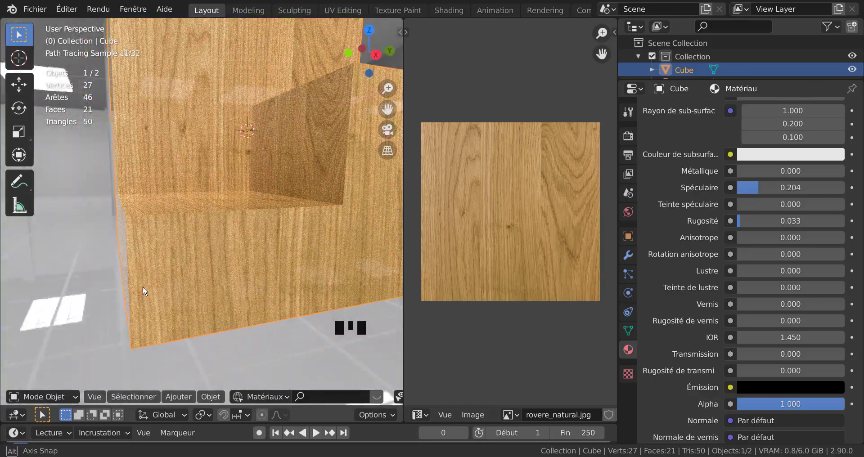
scroll(141, 289, down, 3)
shift+middle_drag(345, 284, 279, 282)
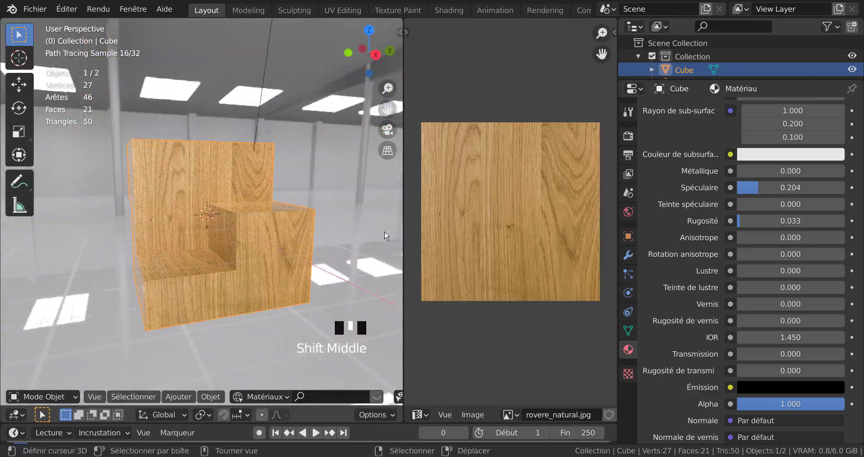
middle_drag(340, 241, 348, 242)
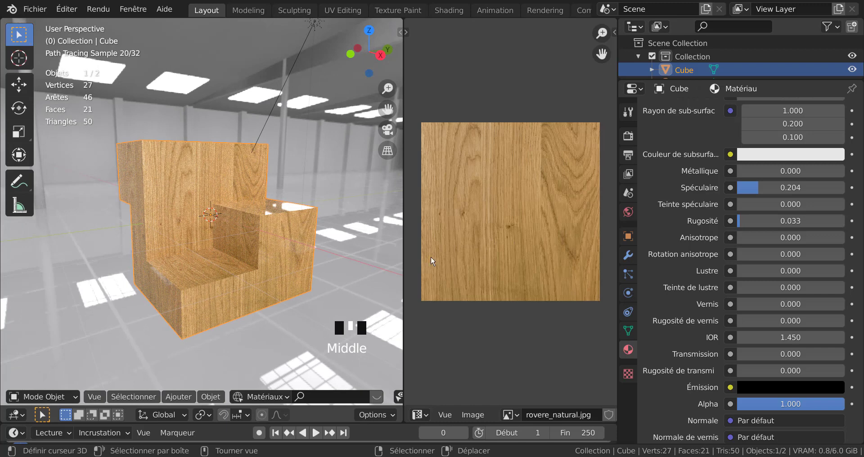
- Display the active tool's settings and enter Edit Mode to check the Correct Face Attributes transform option
click(629, 136)
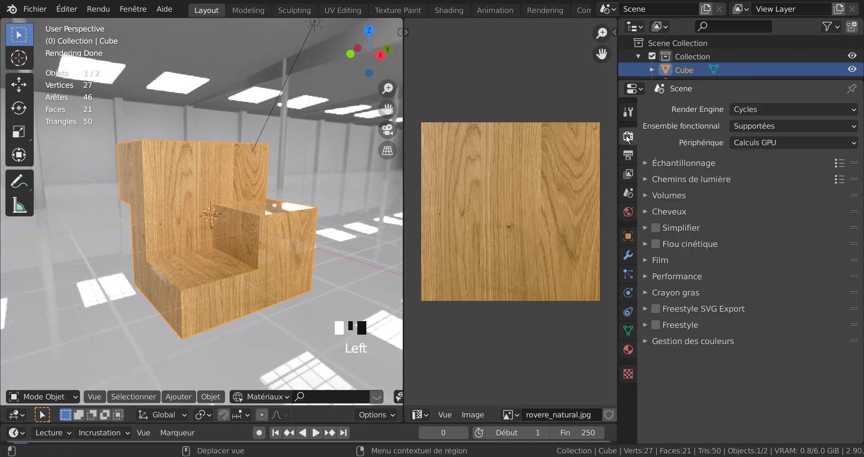
click(628, 112)
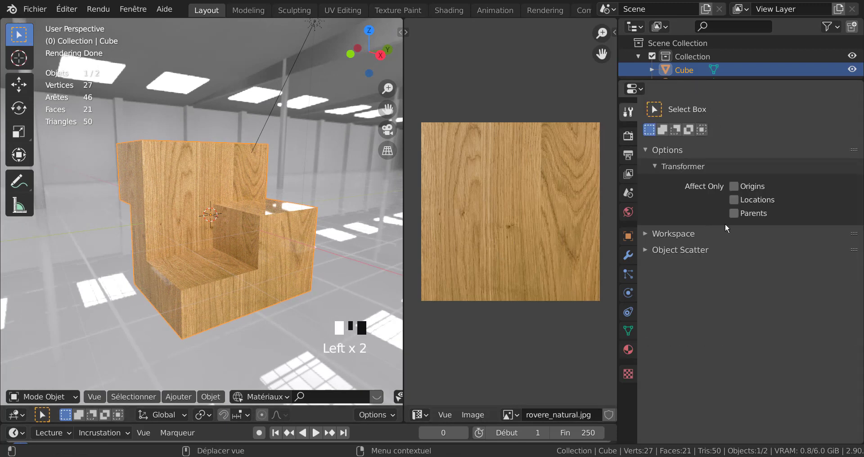
key(Tab)
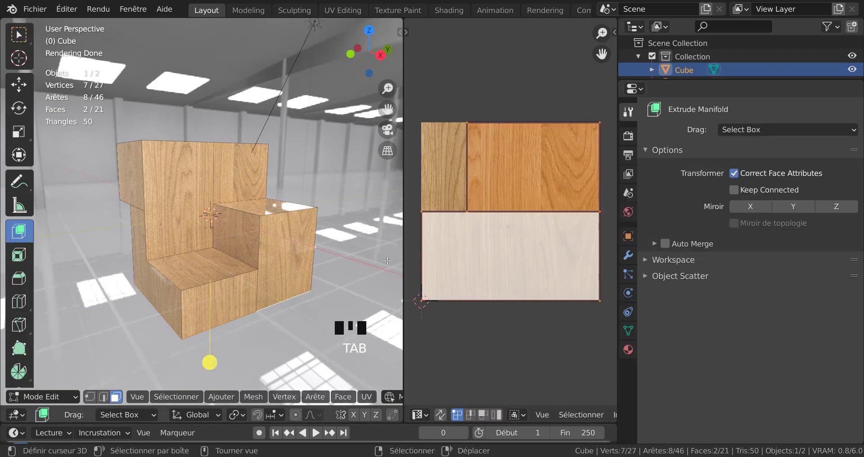
- Bevel the two aligned edges along the block's upper front with a 0.257 m width and 9 segments
middle_drag(342, 251, 311, 243)
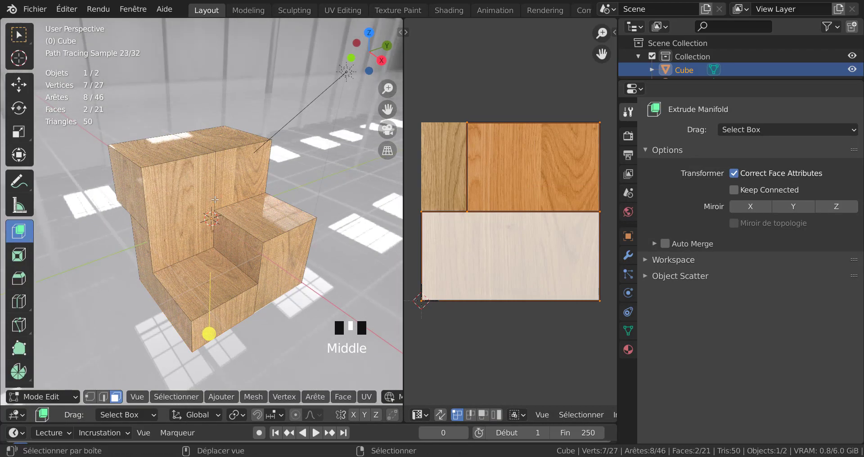
shift+middle_drag(221, 221, 261, 242)
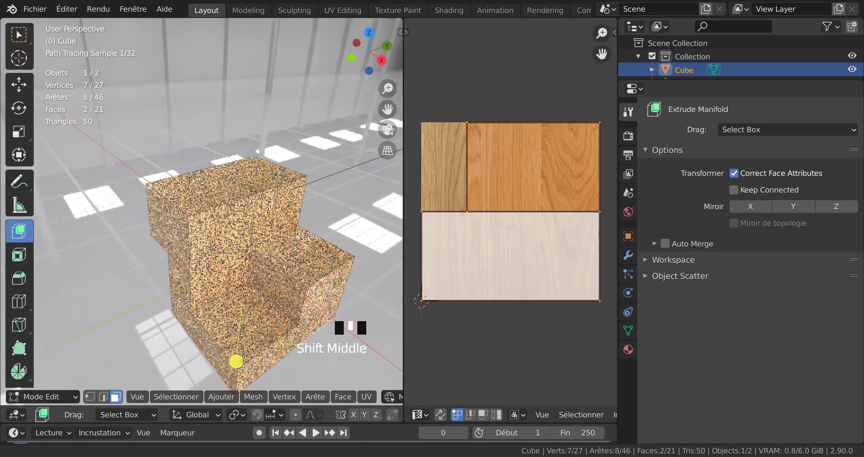
click(103, 397)
right_click(211, 220)
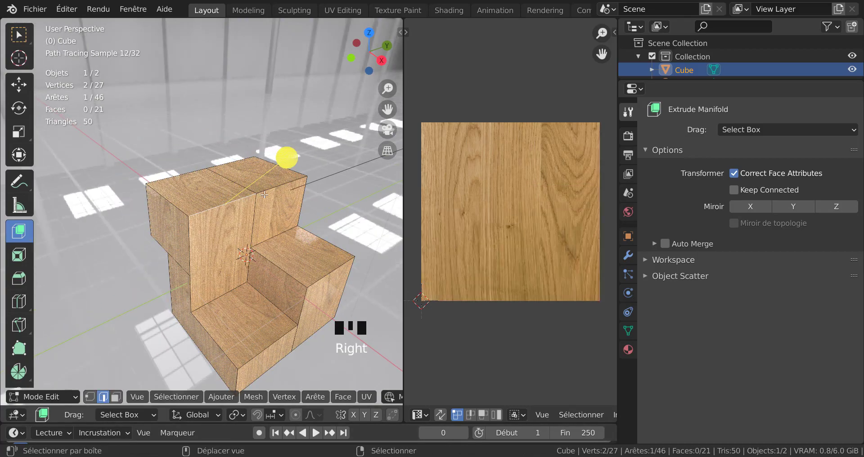
shift+right_click(270, 221)
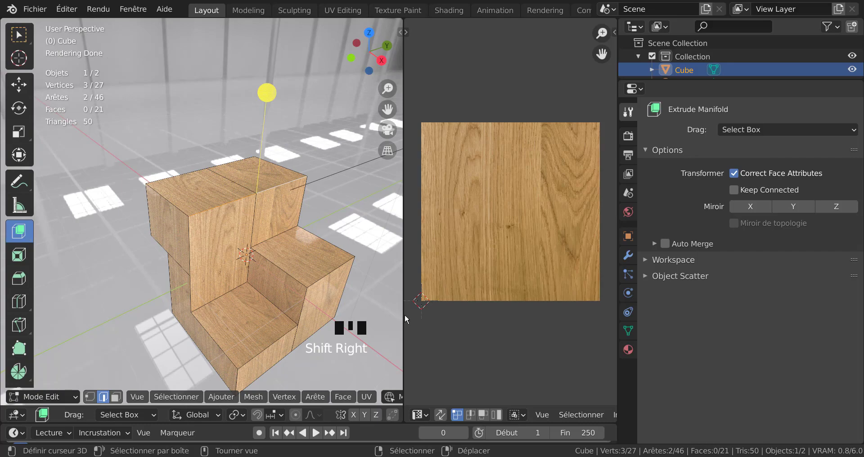
drag(403, 314, 513, 314)
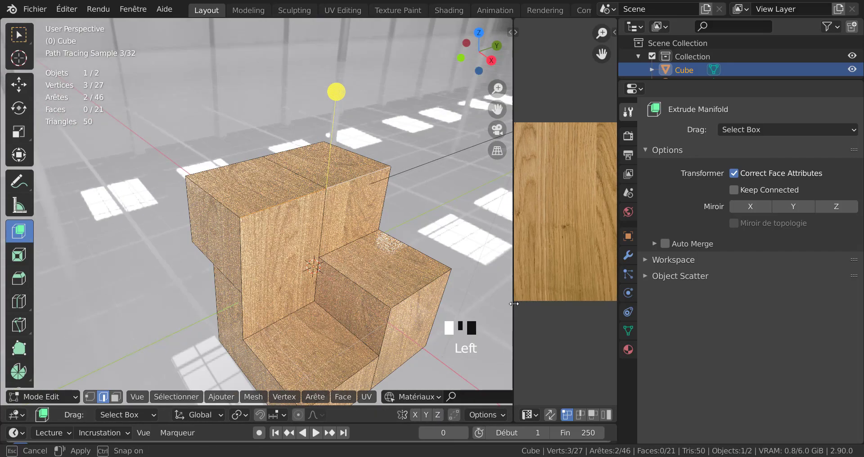
middle_drag(458, 269, 438, 244)
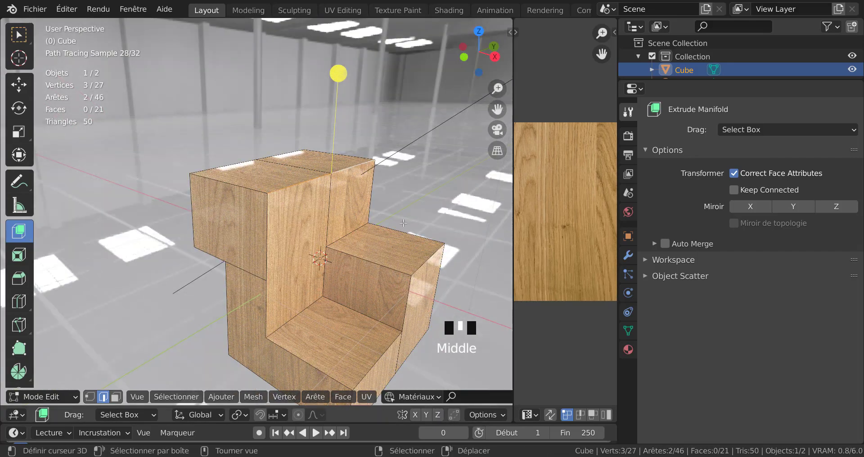
key(ctrl+b)
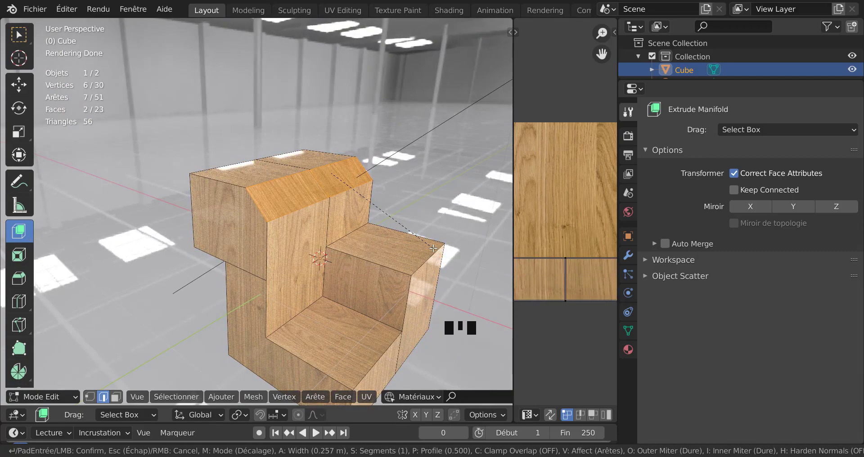
scroll(433, 248, up, 5)
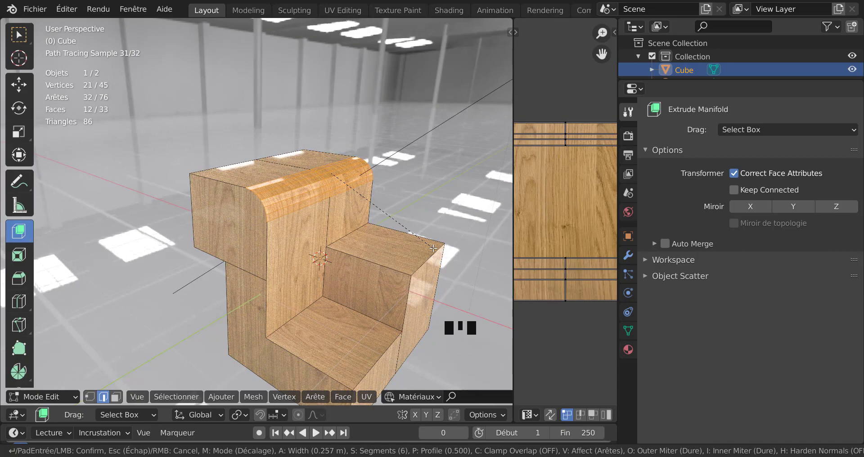
scroll(434, 248, up, 3)
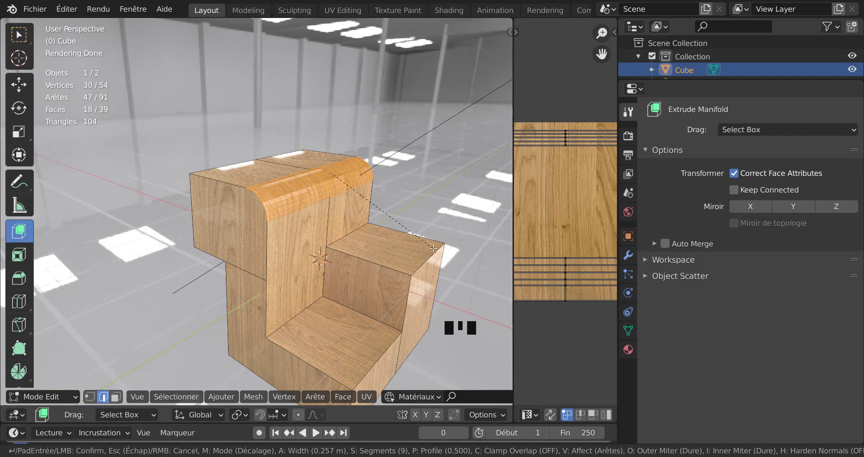
click(433, 248)
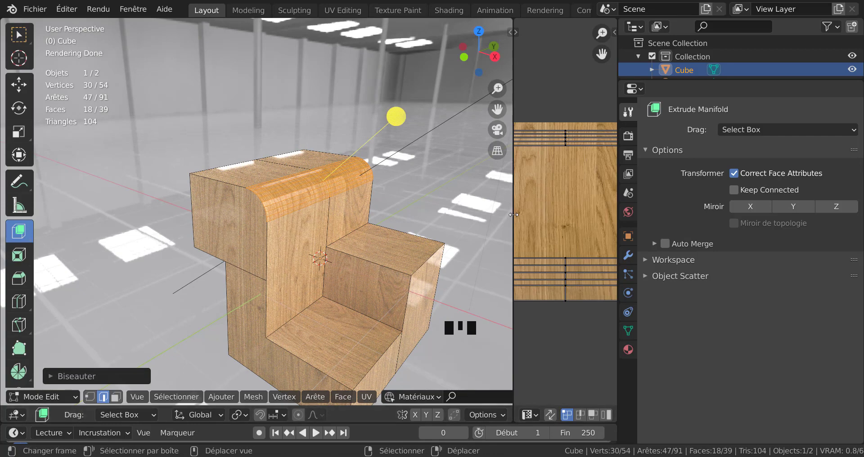
drag(512, 216, 404, 216)
key(Tab)
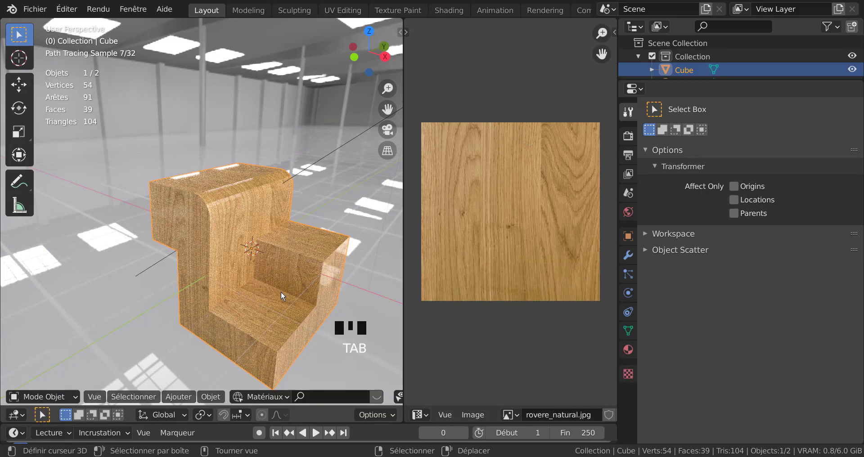
- Bevel the vertical rear outer edge of the block's lower side step with 9 segments
middle_drag(288, 293, 237, 284)
key(Tab)
right_click(293, 293)
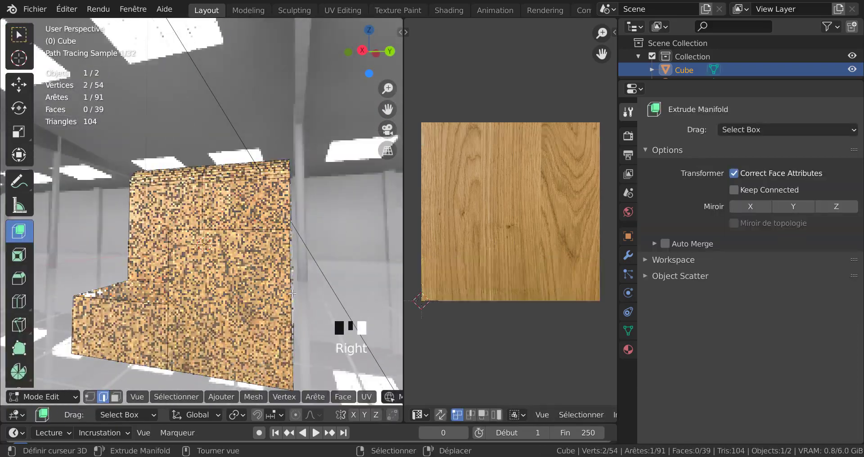
middle_drag(307, 329, 301, 332)
right_click(277, 318)
scroll(277, 318, down, 2)
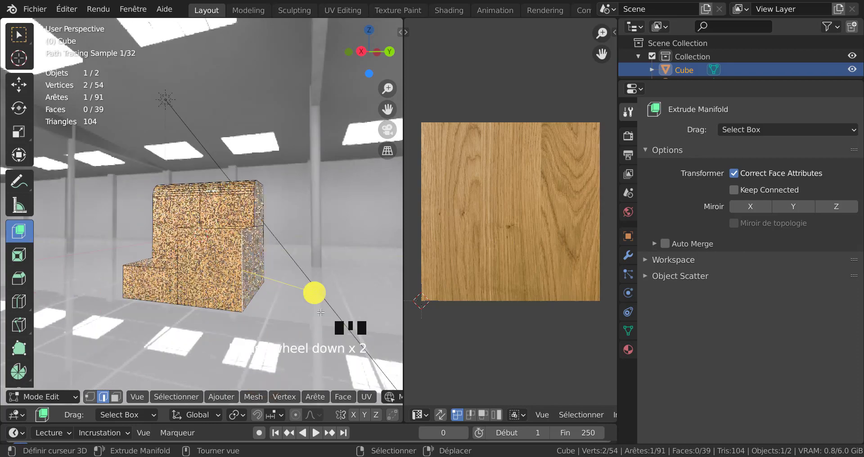
key(ctrl+b)
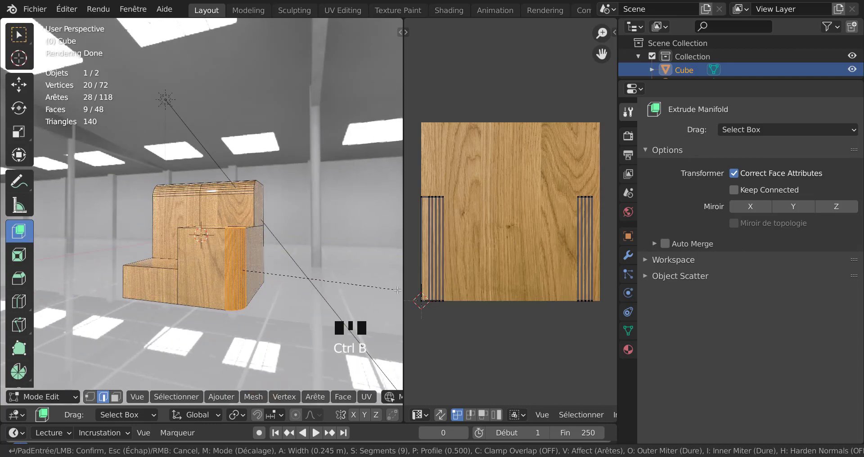
click(5, 289)
key(Tab)
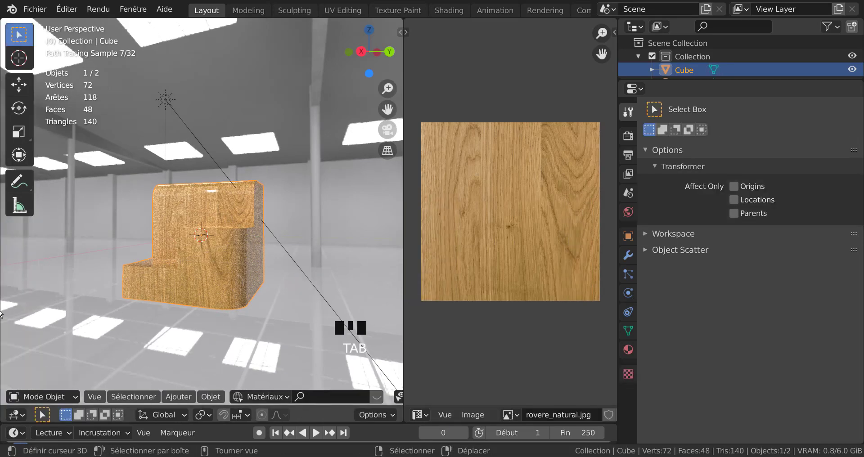
- Compare the rounded rear corner in Edit Mode and Object Mode, checking how the wood texture follows the curve
middle_drag(2, 291, 248, 287)
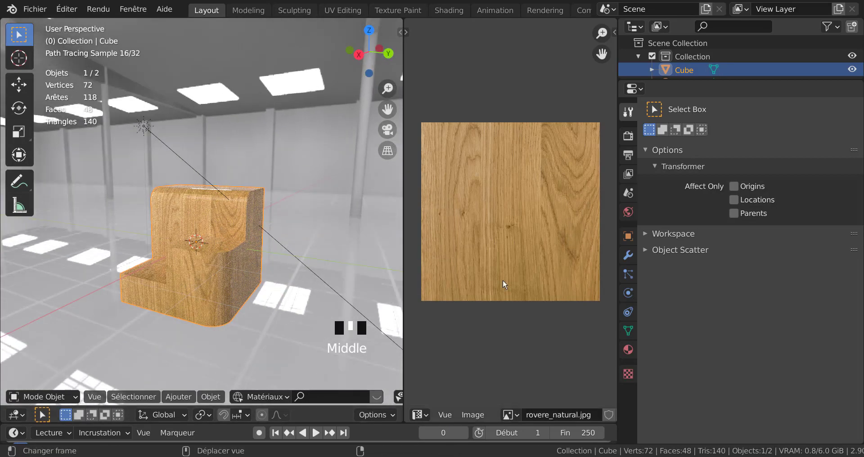
key(Tab)
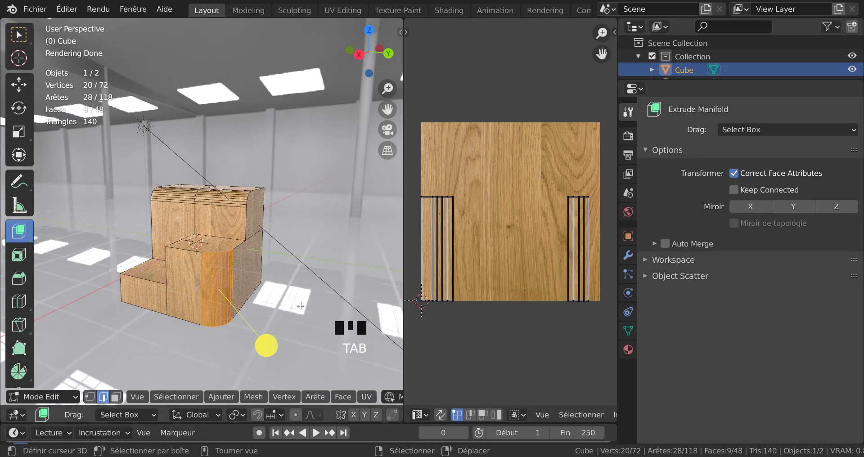
scroll(292, 248, up, 2)
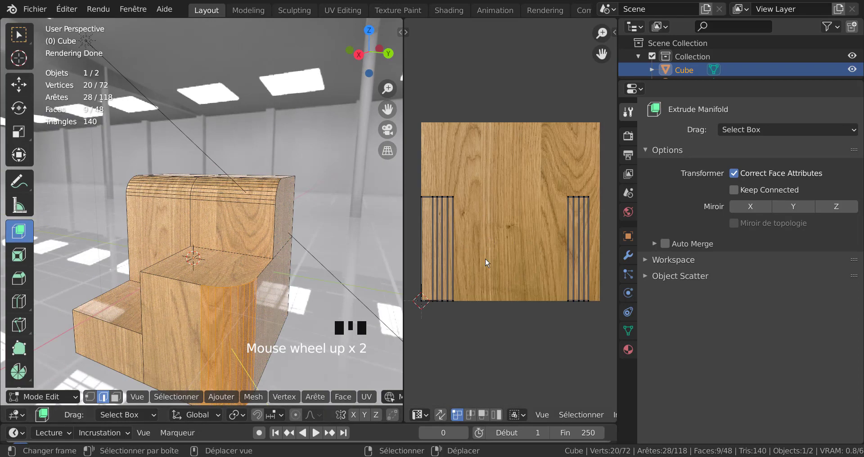
key(Tab)
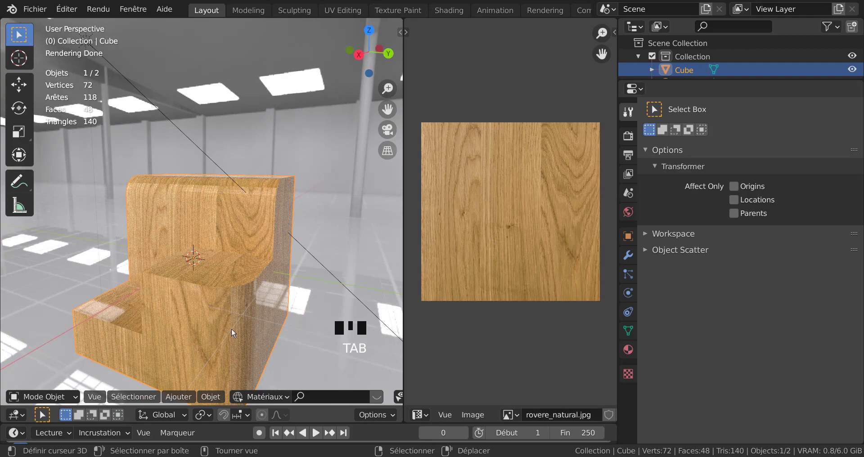
scroll(238, 339, down, 2)
middle_drag(270, 313, 199, 303)
scroll(196, 301, up, 2)
- Bevel both segments of the full-height vertical rear edge on the block's opposite side with 9 segments
key(Tab)
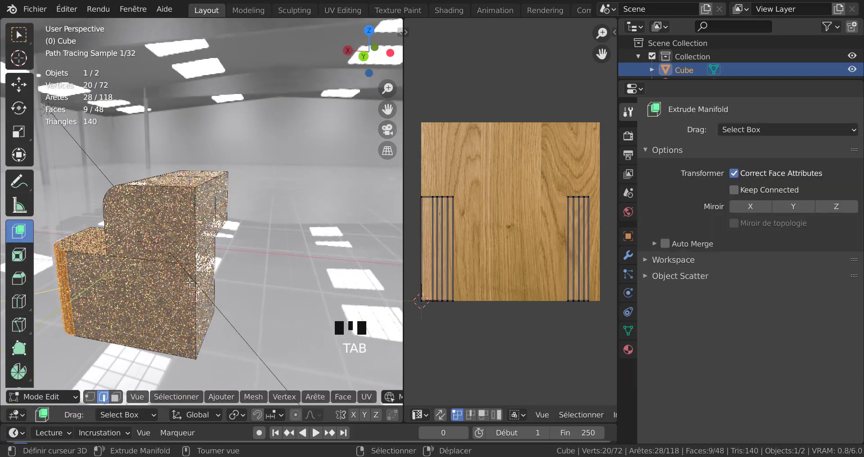
right_click(198, 285)
shift+right_click(195, 187)
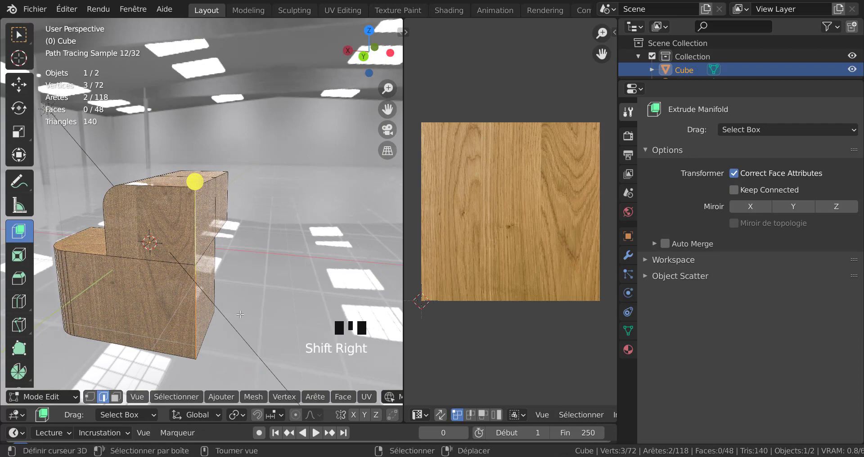
scroll(287, 323, down, 2)
key(ctrl+b)
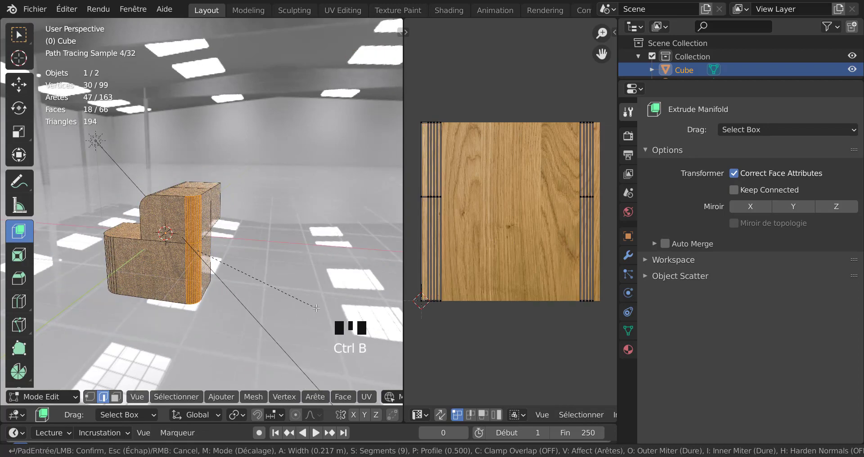
click(257, 288)
key(Tab)
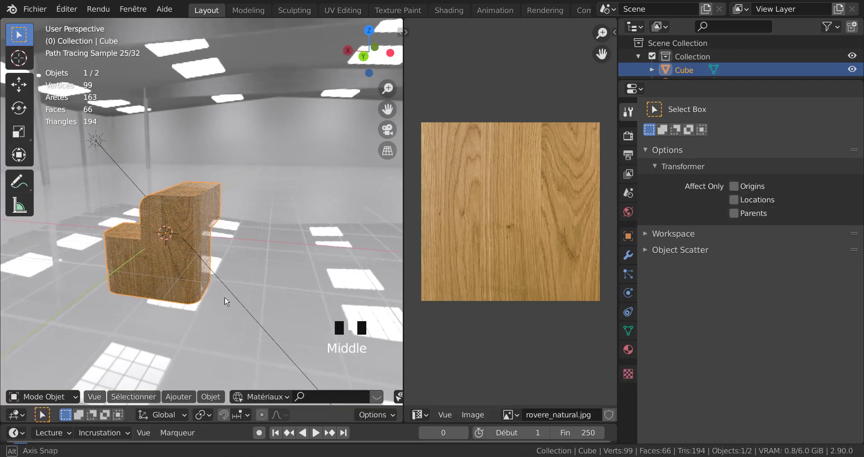
- Examine the oak texture across the block's rounded edges from above, the back and the front
middle_drag(226, 297, 179, 350)
scroll(214, 298, up, 3)
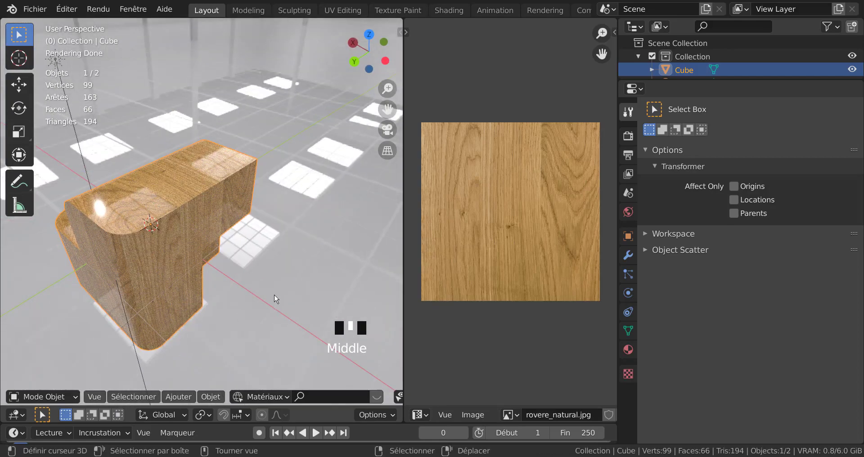
mouse_move(120, 298)
middle_down()
mouse_move(193, 295)
mouse_move(355, 267)
middle_up()
middle_drag(221, 286, 360, 248)
scroll(308, 283, down, 2)
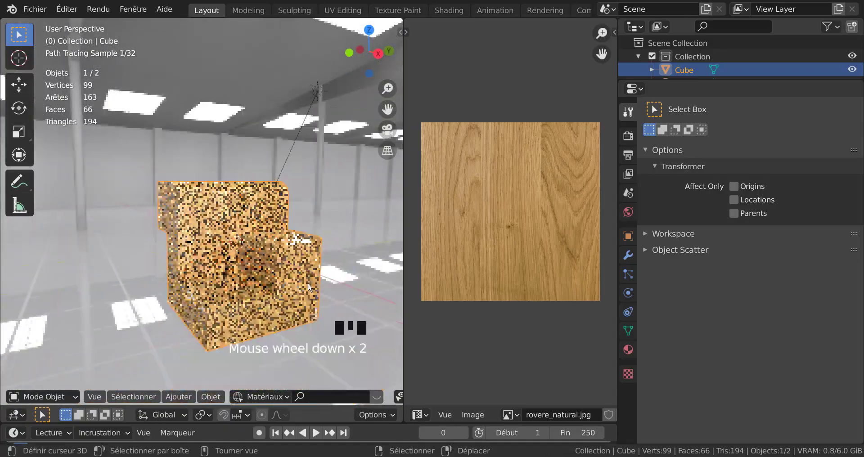
middle_drag(301, 271, 305, 280)
scroll(279, 255, up, 2)
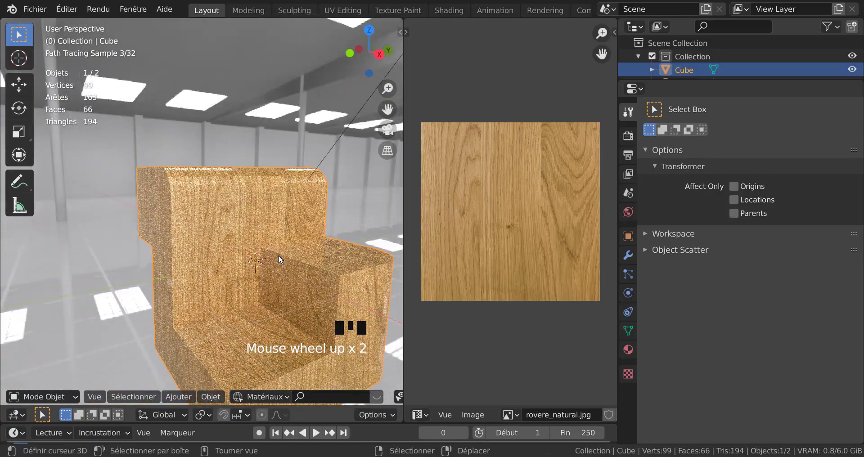
- Bevel the inner top edge of the block's side step to a width of about 0.2 m with 9 segments
key(Tab)
right_click(306, 286)
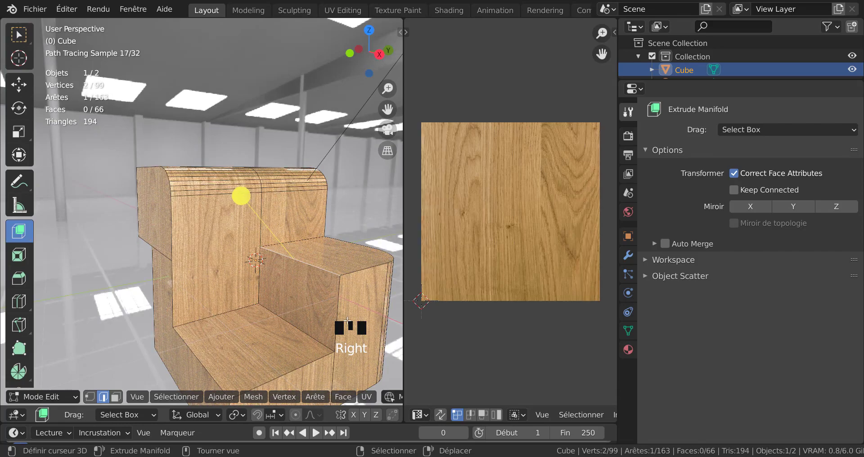
key(ctrl+b)
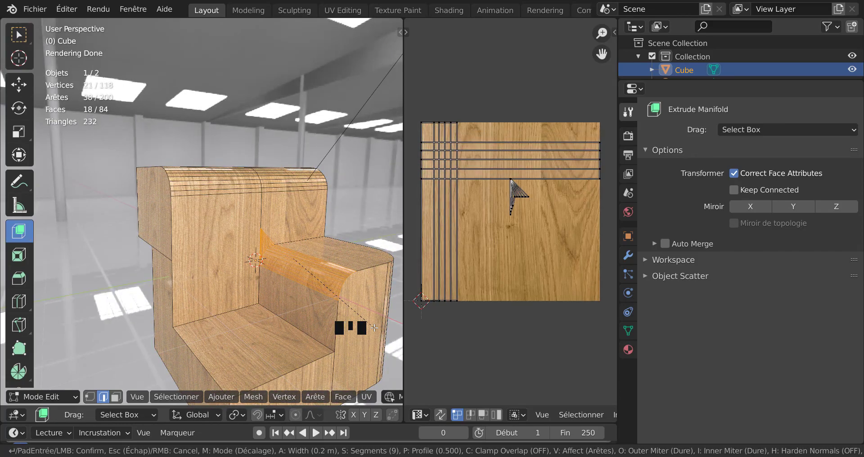
click(329, 242)
key(Tab)
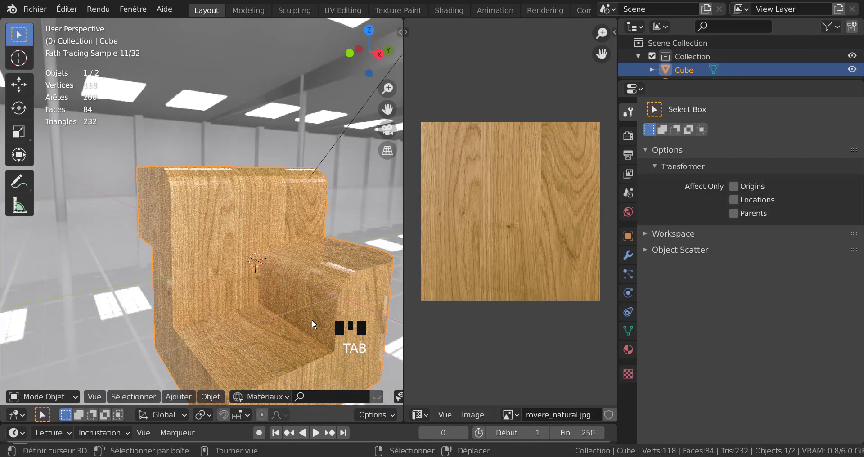
- Examine how the oak texture follows the side step's rounded inner top edge, close up and from a distance
scroll(312, 320, up, 2)
middle_drag(315, 327, 320, 329)
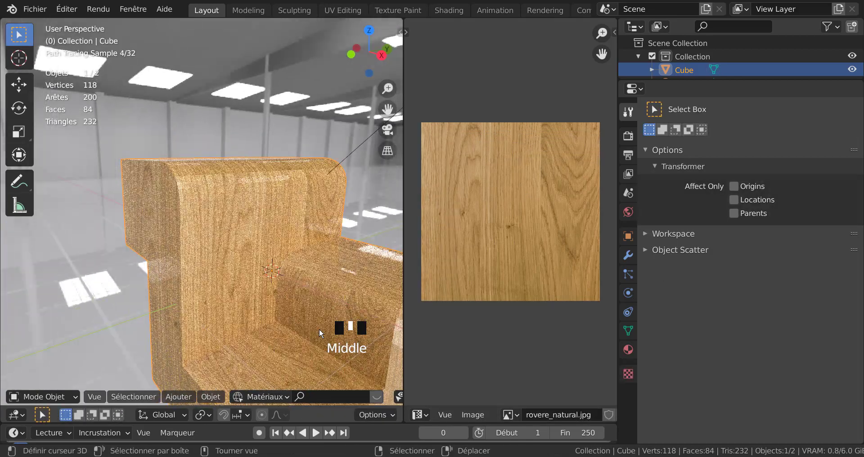
scroll(333, 274, down, 2)
middle_click(271, 280)
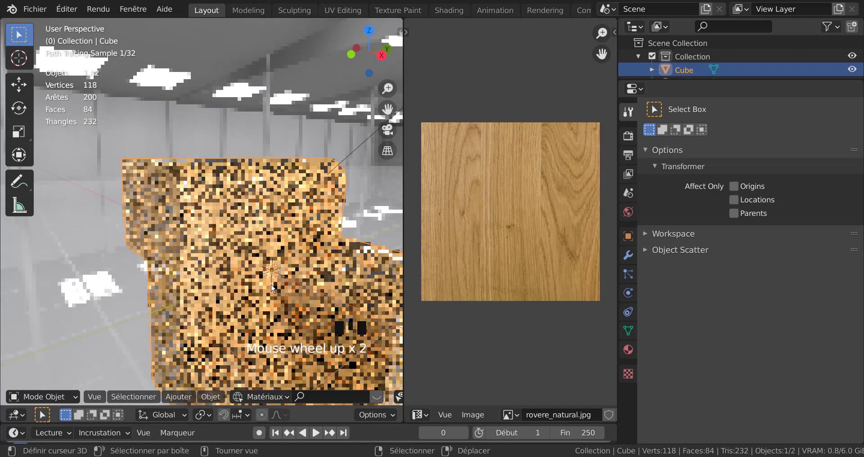
scroll(271, 282, up, 2)
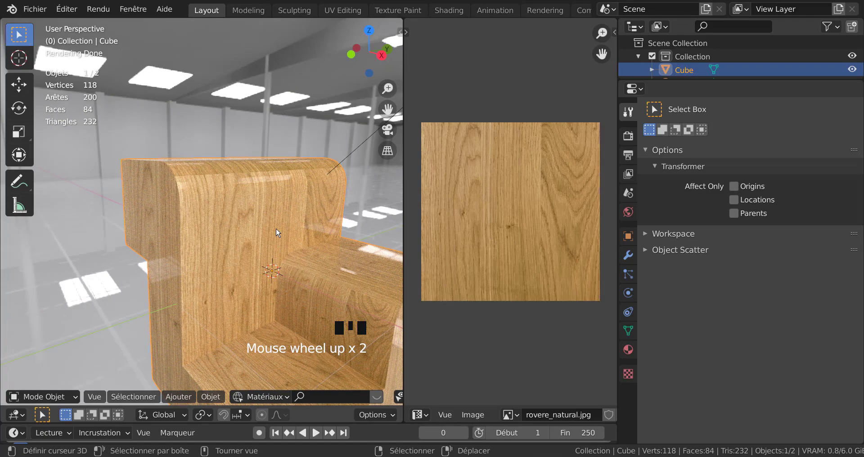
scroll(312, 303, down, 2)
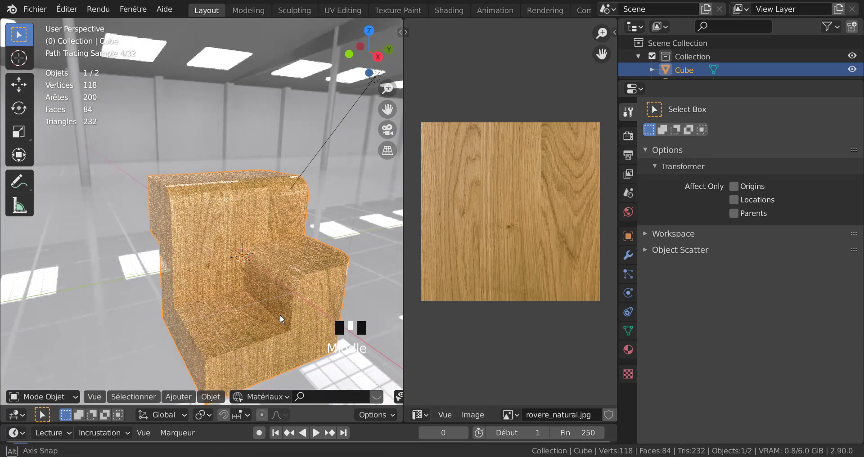
middle_drag(280, 315, 363, 304)
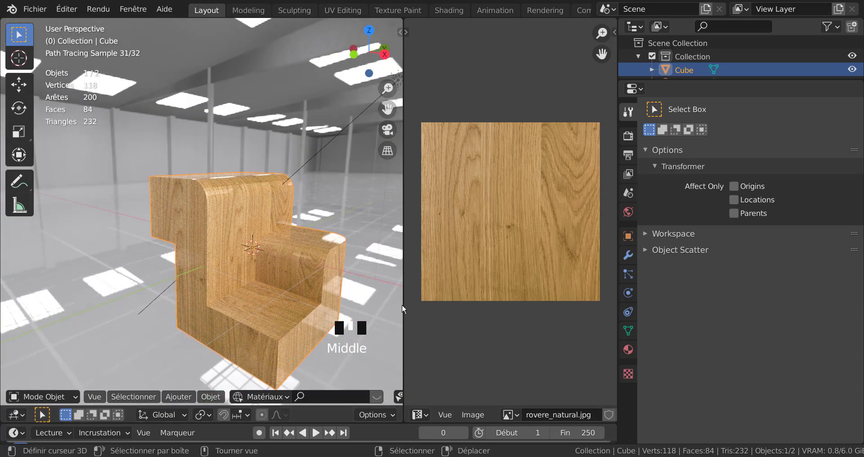
- Widen the 3D viewport and bevel the vertical front corner edge of the block's low step with 9 segments
drag(404, 308, 486, 307)
middle_drag(413, 284, 316, 243)
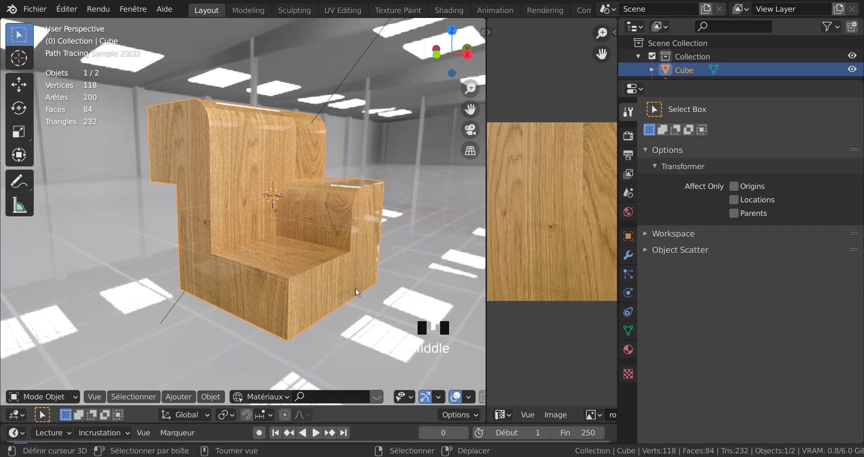
key(Tab)
right_click(296, 304)
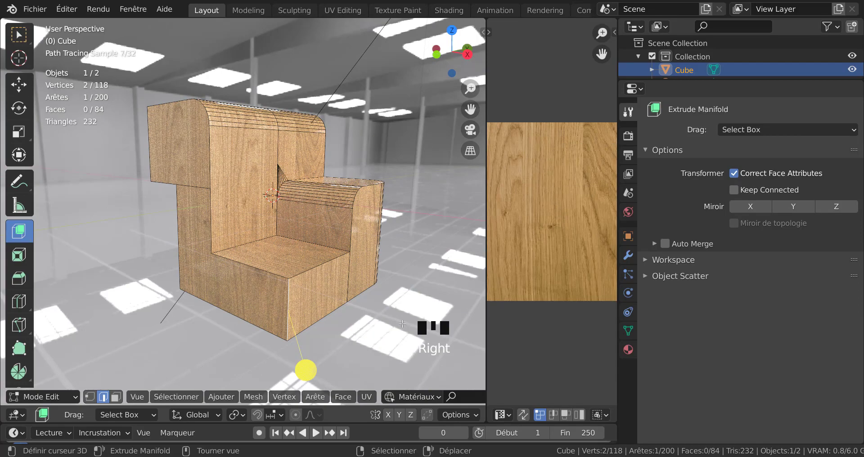
key(ctrl+b)
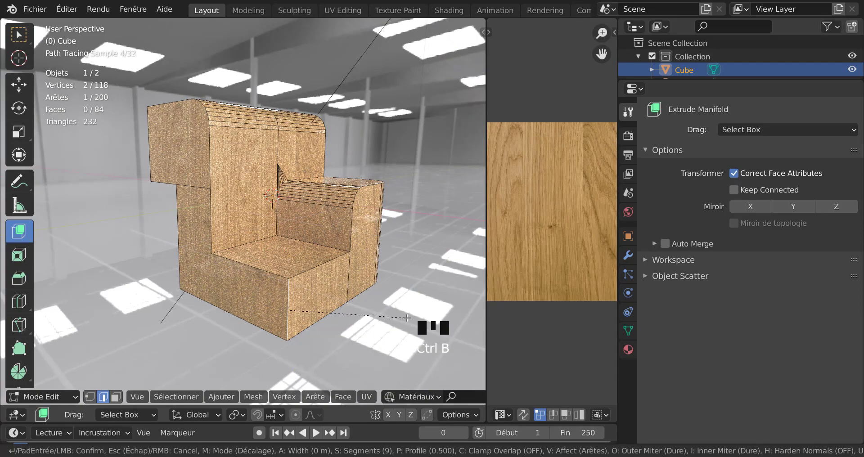
click(435, 325)
key(Tab)
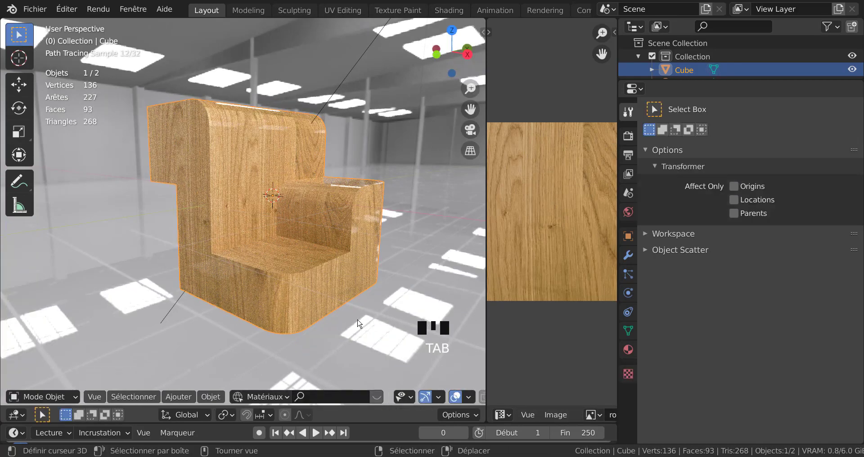
- Examine the oak texture around the block's rounded corners from the front and the side, and deselect the block
middle_drag(330, 301, 333, 328)
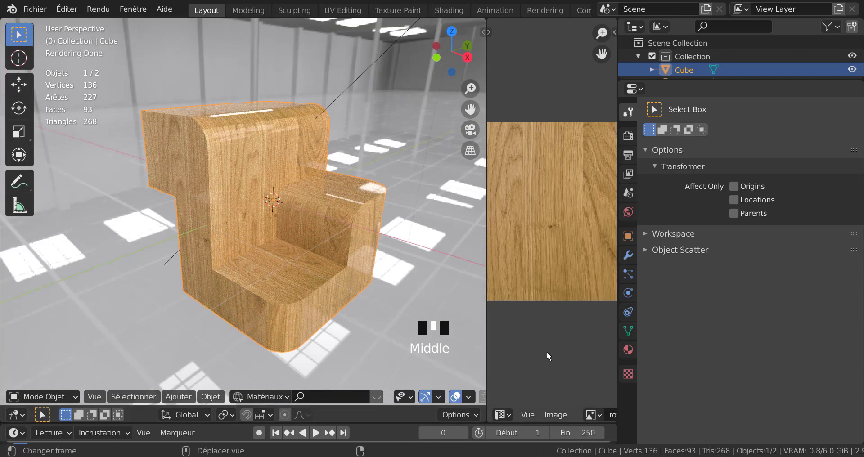
drag(486, 336, 448, 329)
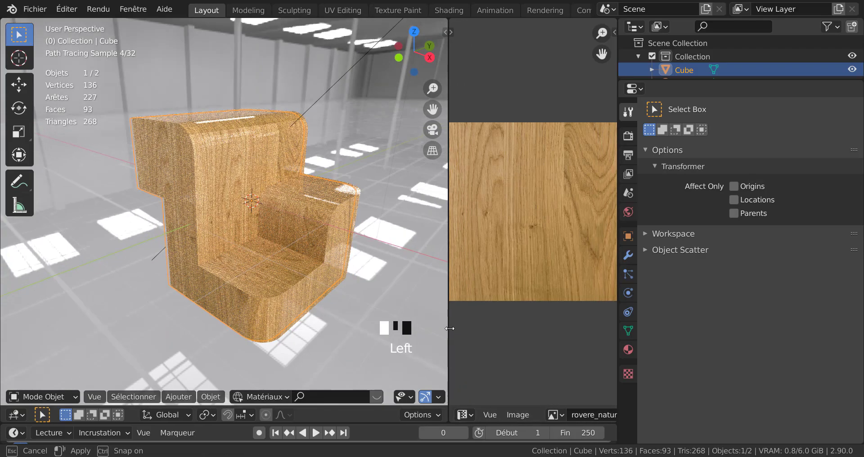
middle_drag(392, 310, 307, 294)
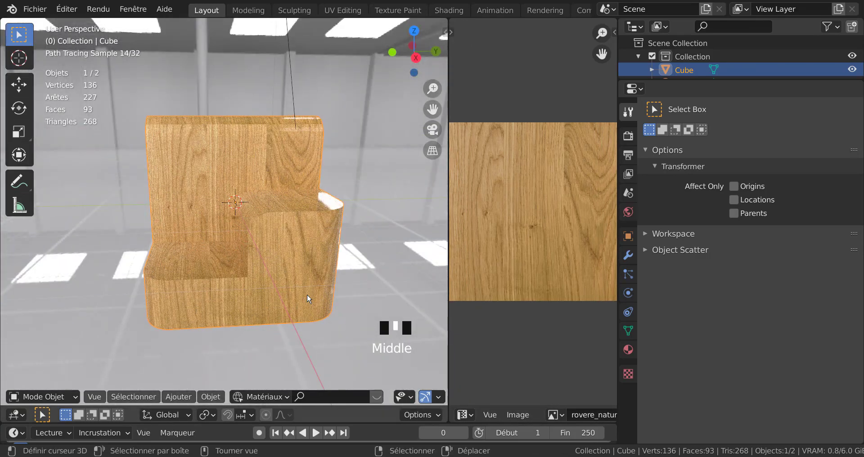
middle_drag(364, 282, 312, 276)
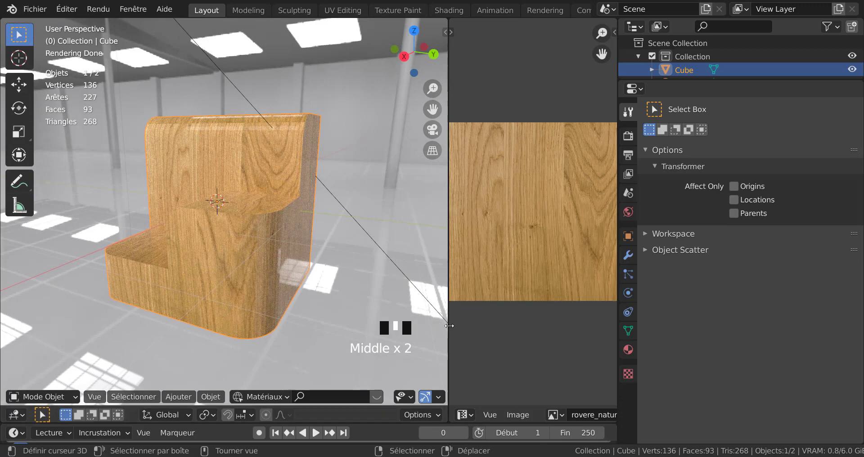
drag(446, 327, 553, 329)
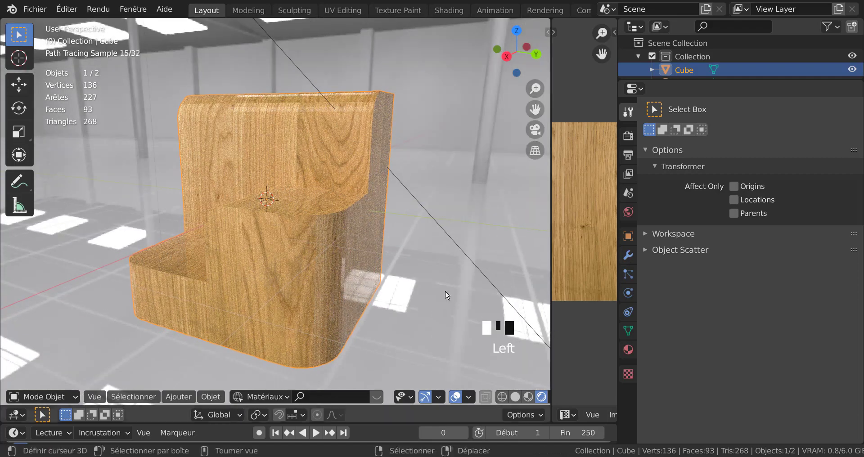
right_click(433, 292)
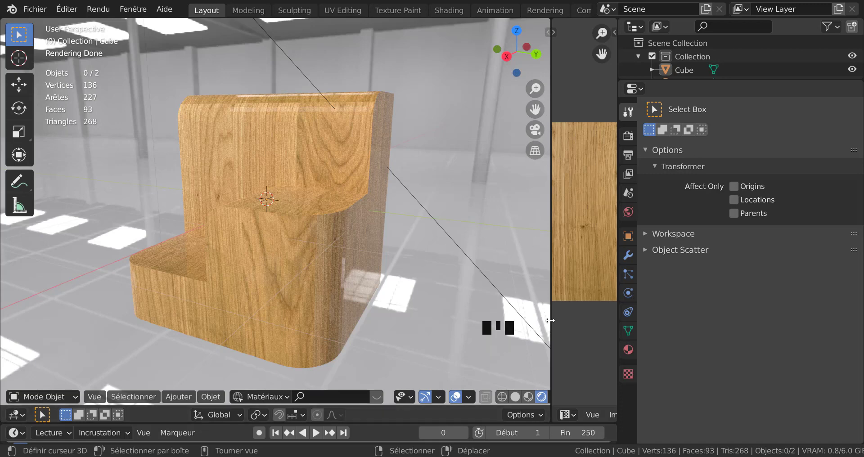
- Narrow the properties area to show the whole oak image, and enlarge the 3D viewport over the image editor
drag(550, 328, 472, 330)
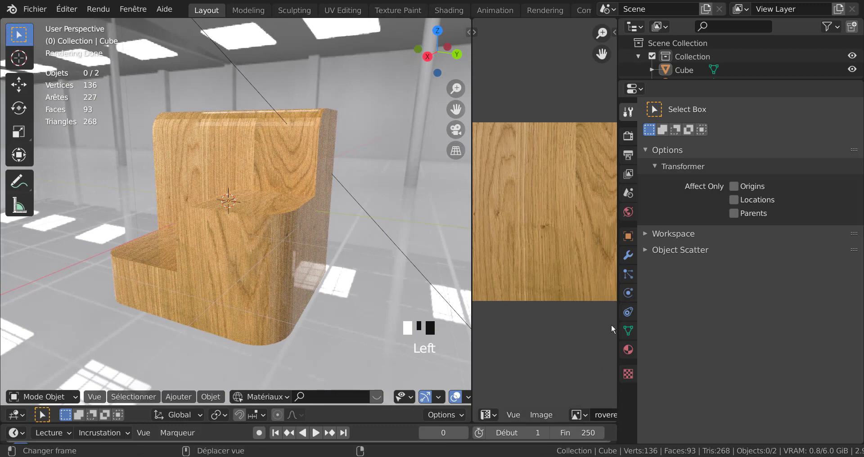
drag(618, 321, 744, 311)
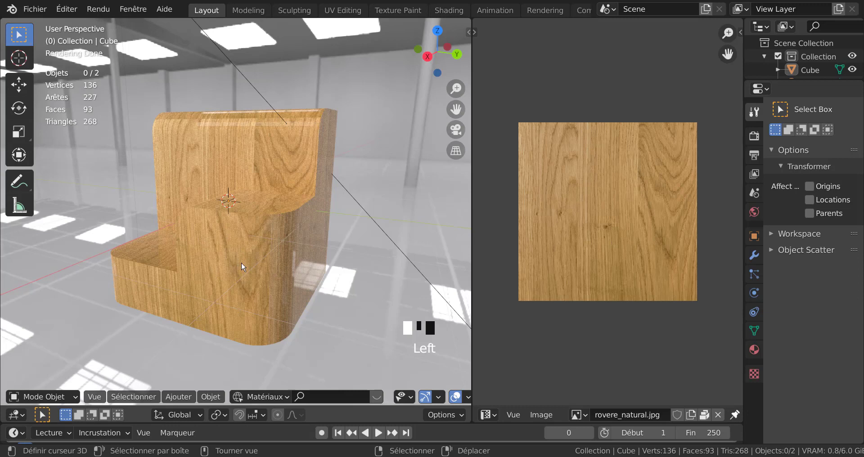
key(q)
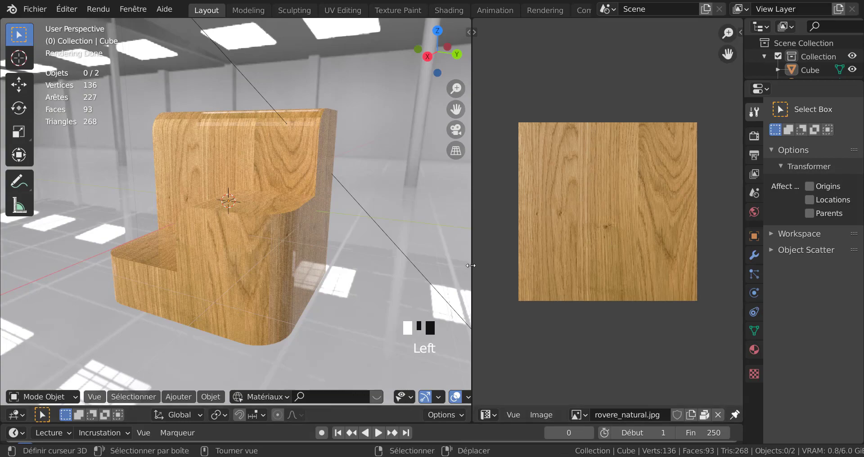
drag(472, 265, 658, 269)
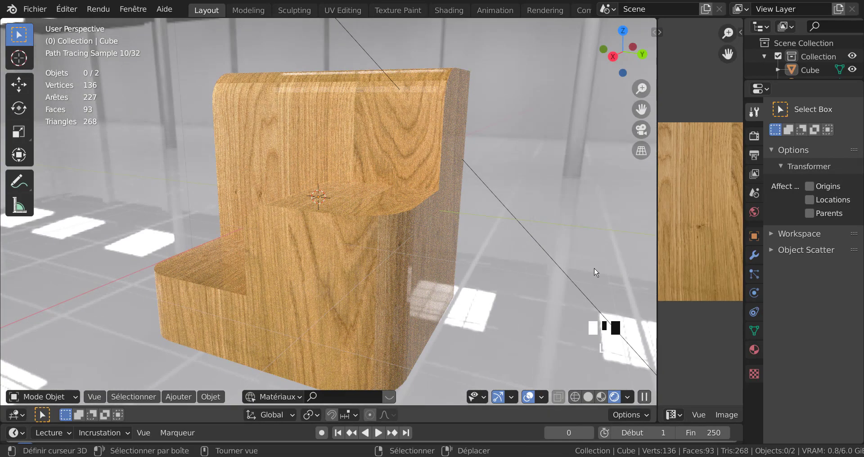
- Look through the add-on tools in the 3D viewport's sidebar as far as the object's transform values, and hide the sidebar
key(n)
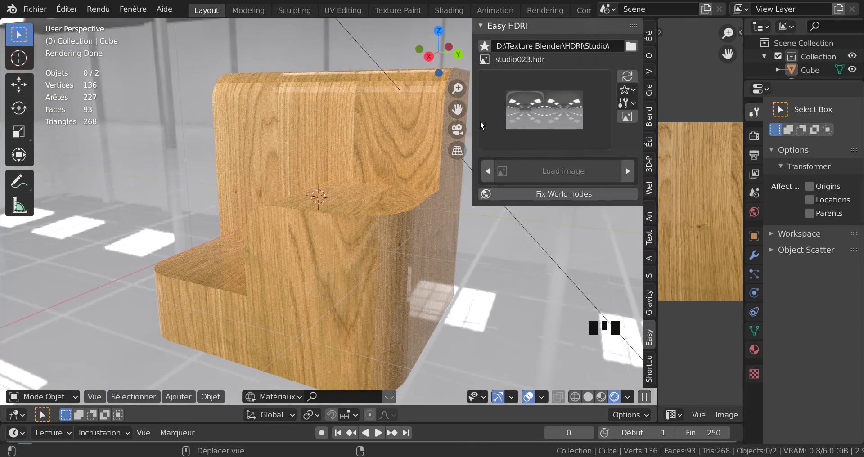
drag(473, 107, 510, 166)
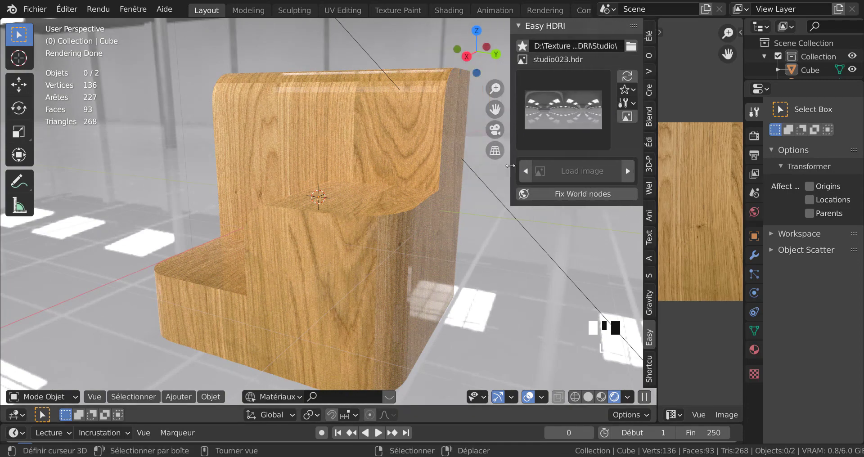
scroll(652, 354, down, 1)
scroll(651, 354, up, 9)
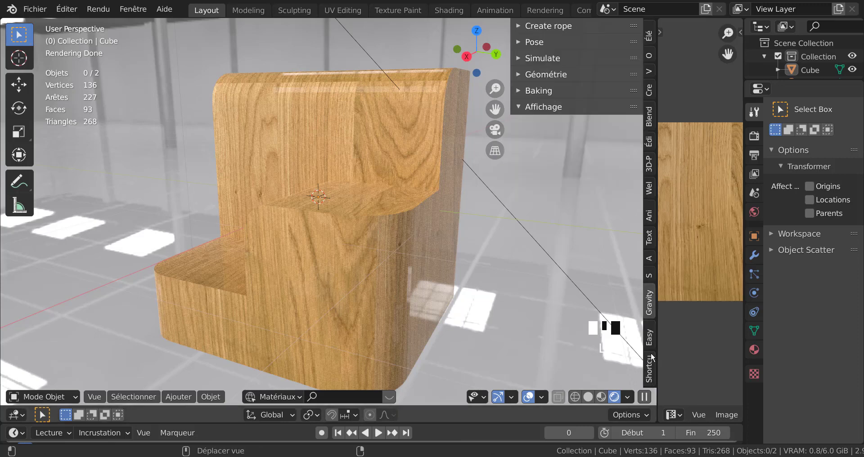
scroll(652, 354, up, 5)
scroll(651, 351, down, 7)
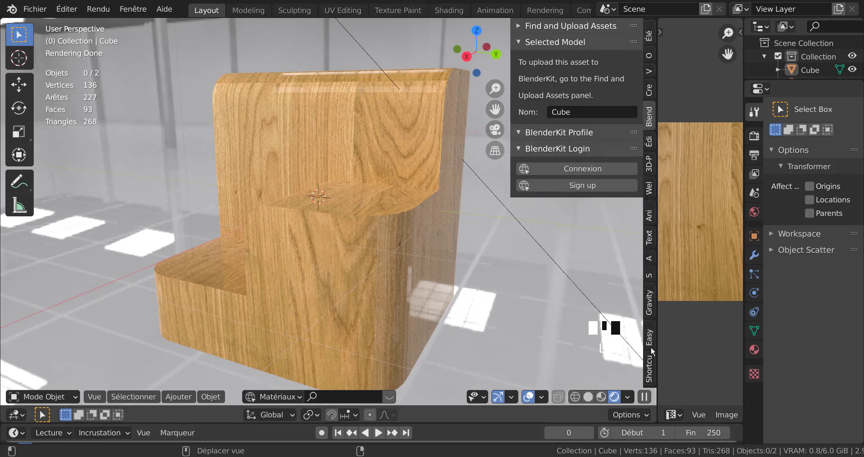
scroll(652, 347, down, 3)
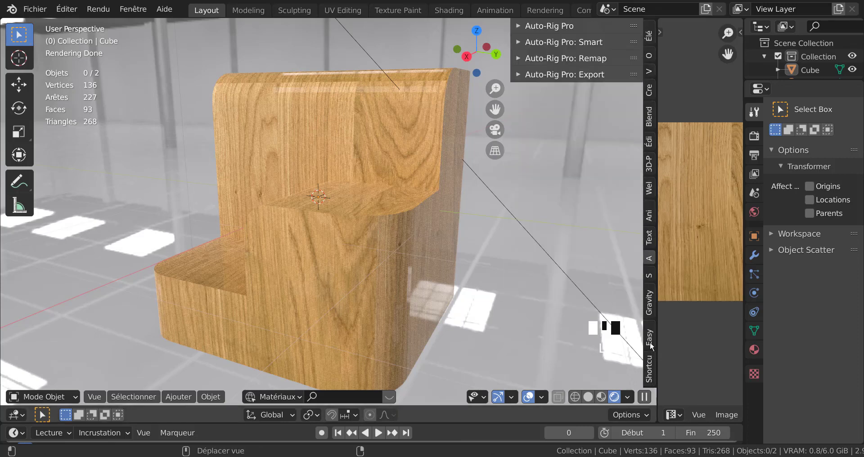
scroll(651, 347, down, 4)
scroll(651, 347, up, 6)
scroll(652, 347, down, 2)
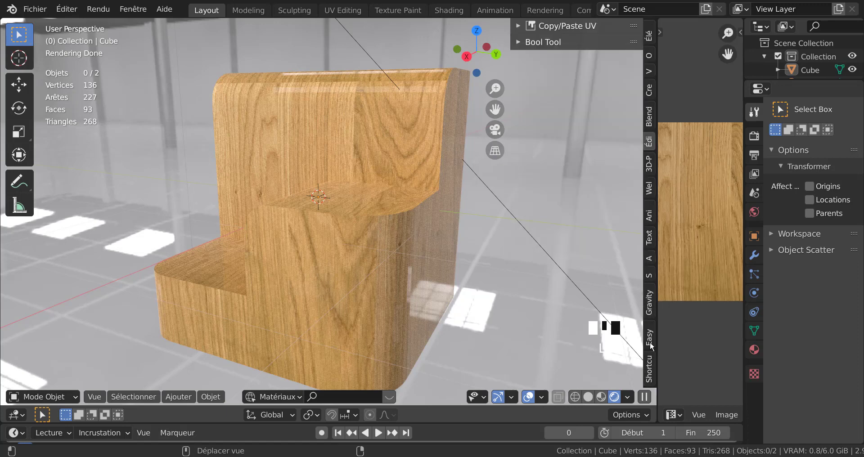
scroll(651, 347, down, 4)
scroll(651, 346, up, 5)
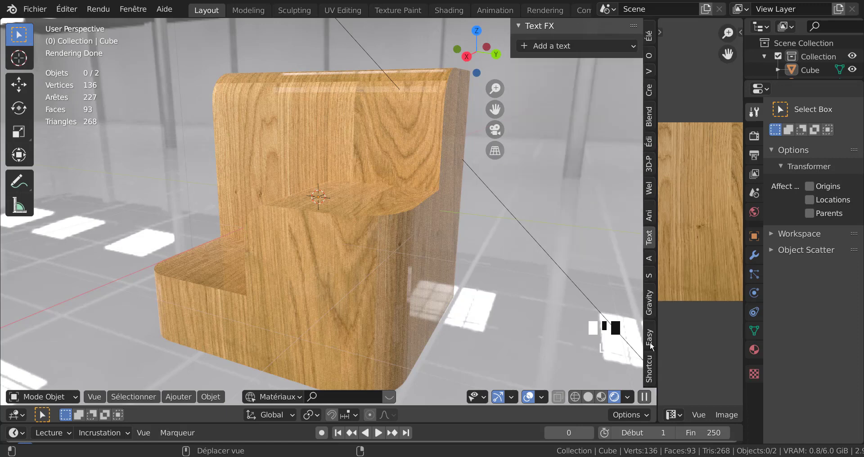
scroll(651, 346, up, 5)
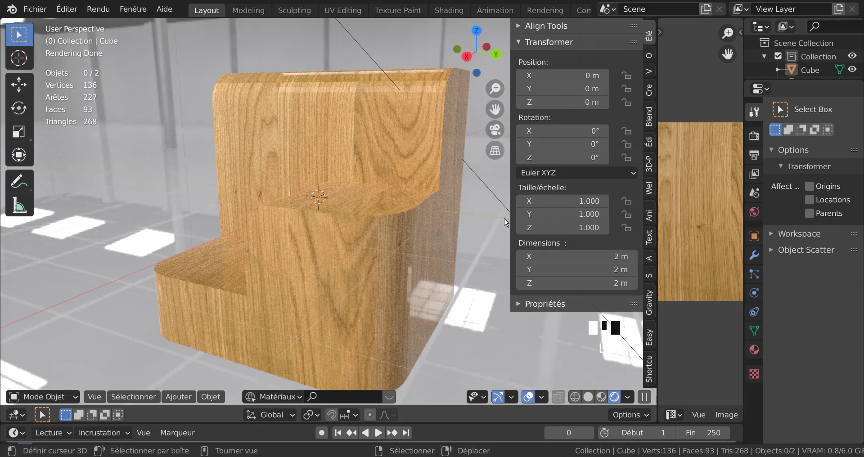
key(n)
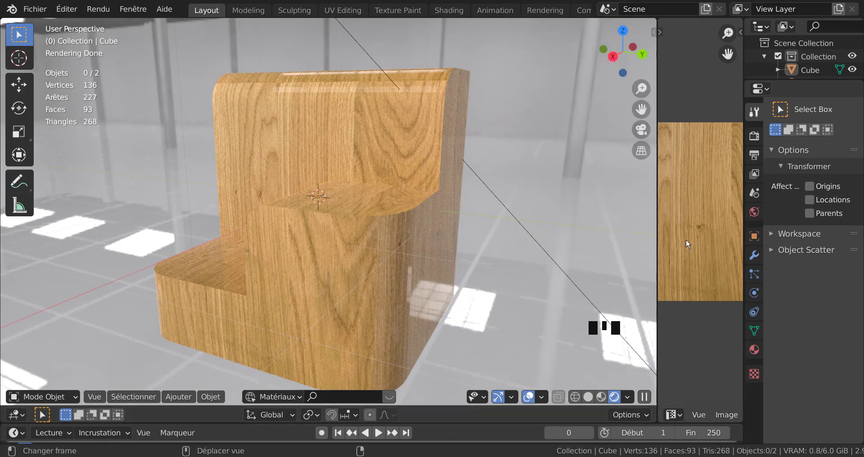
- Enlarge the 3D viewport across most of the image editor and inspect the finished oak block near and far
drag(657, 247, 719, 251)
scroll(528, 288, down, 2)
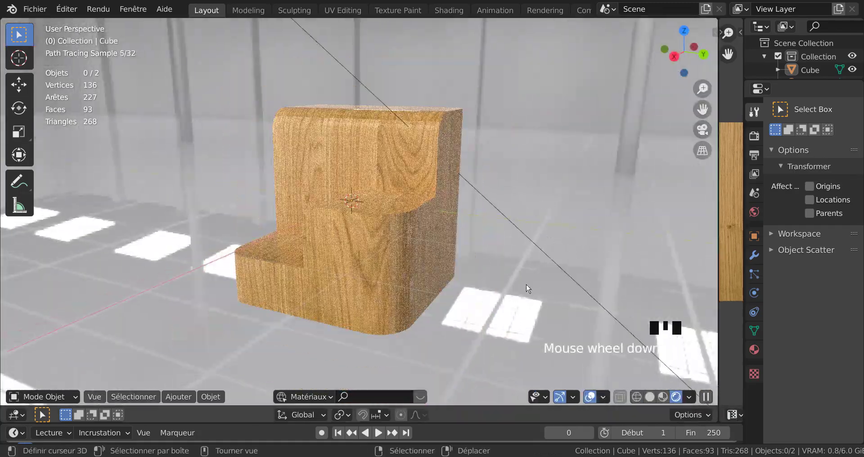
scroll(446, 288, down, 1)
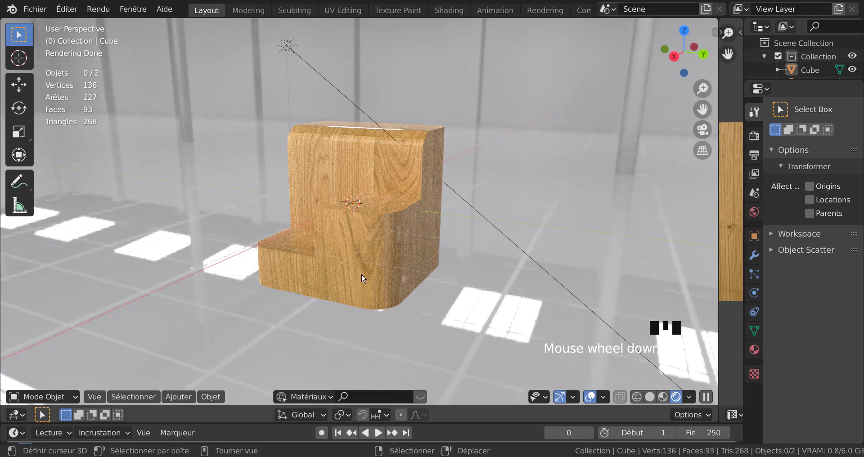
scroll(364, 277, up, 3)
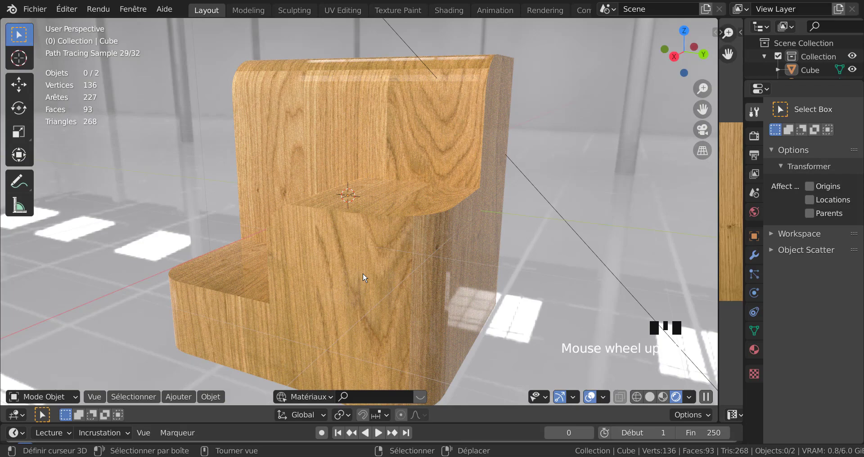
scroll(363, 273, down, 3)
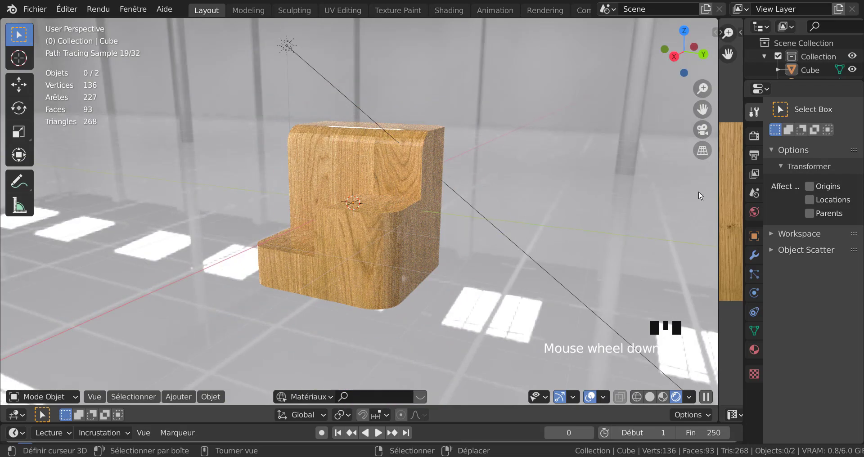
- Narrow the 3D viewport and widen the properties area to display the scene's Cycles render settings
drag(719, 196, 570, 196)
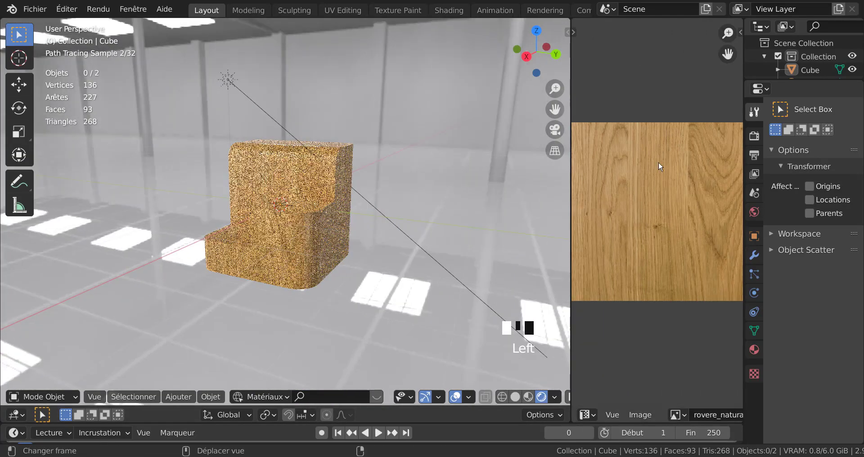
drag(742, 98, 686, 116)
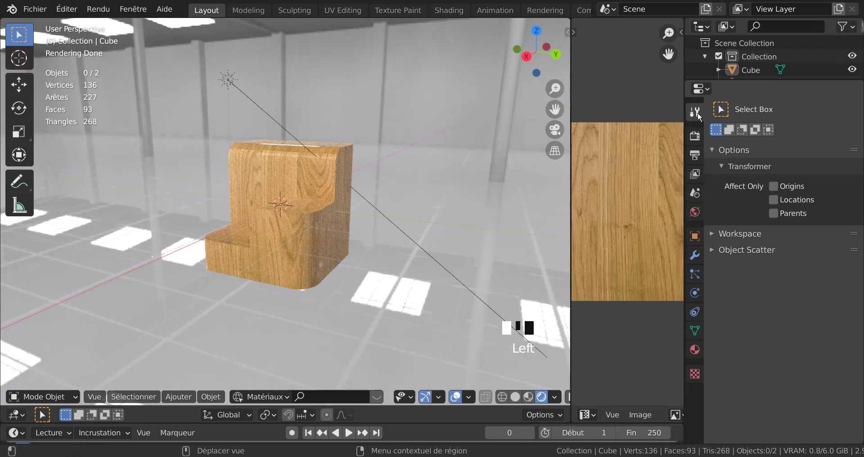
click(694, 137)
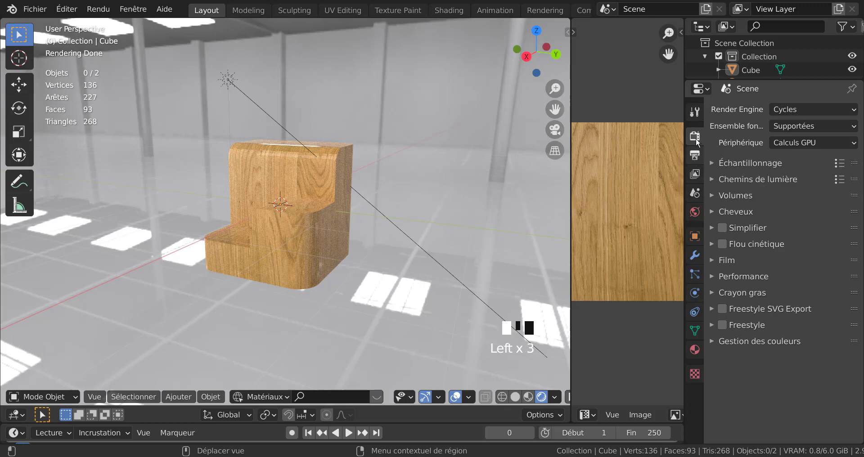
click(695, 154)
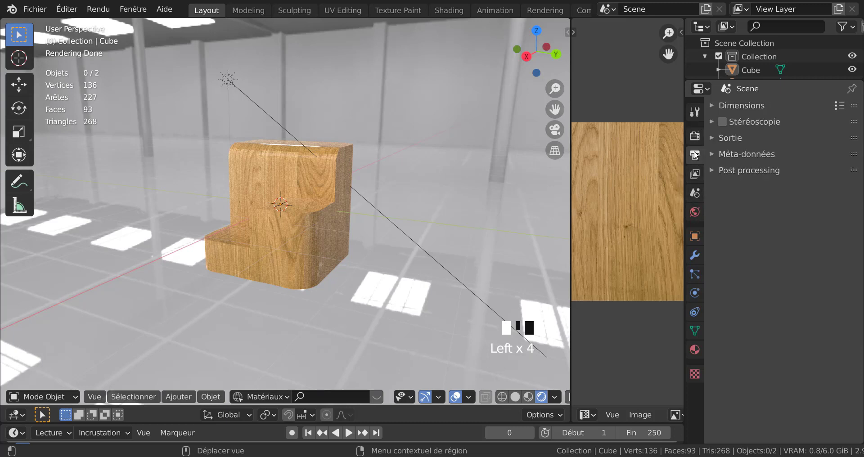
click(695, 137)
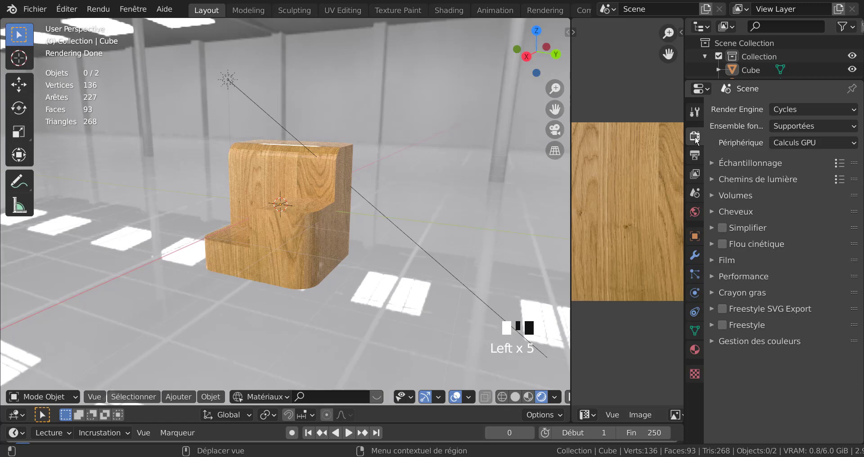
- Enable denoising with NLM for the render and Automatique for the 3D viewport, with viewport start sample 2, and inspect the block
click(713, 163)
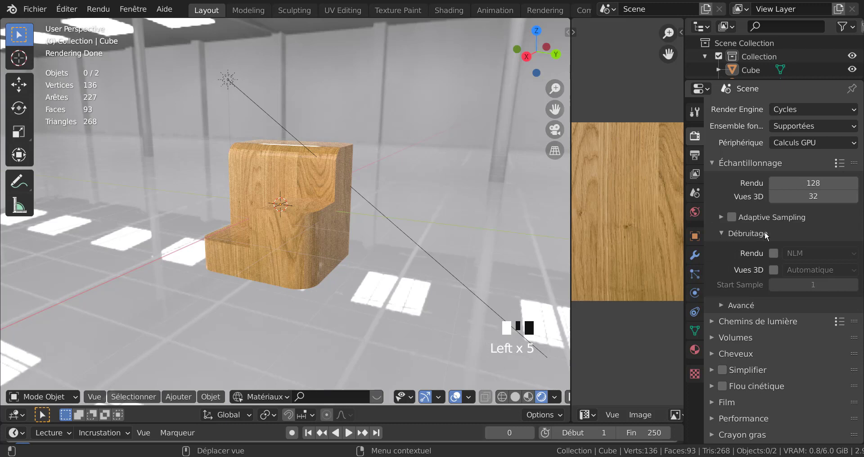
click(774, 269)
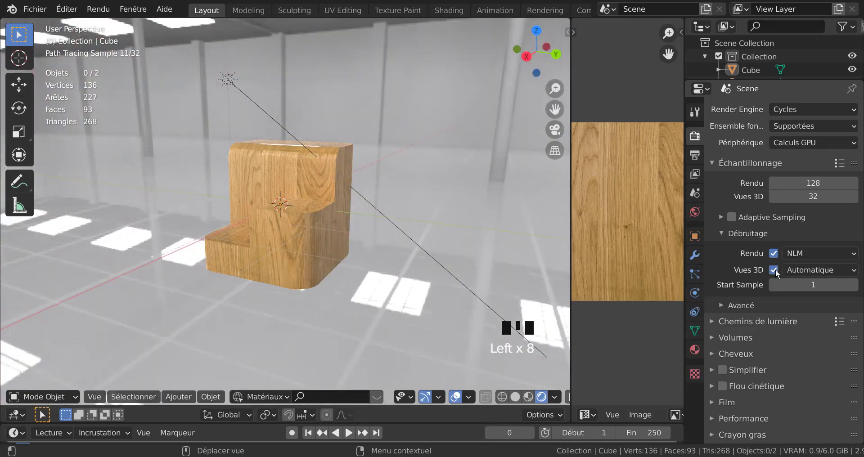
click(854, 285)
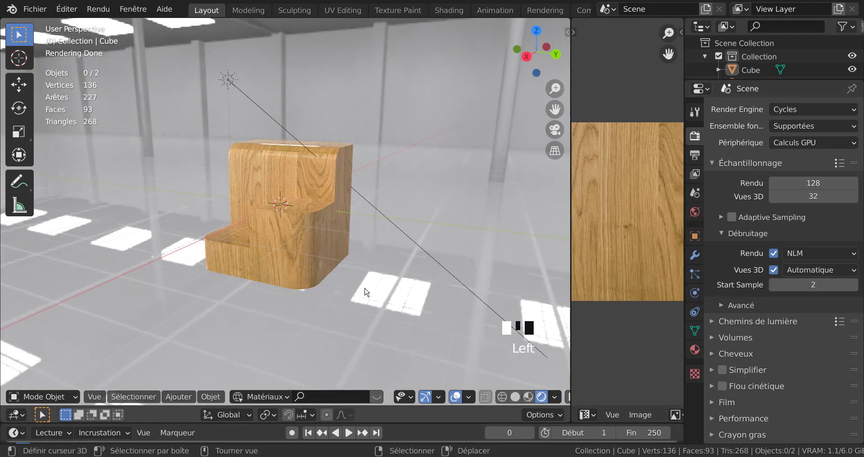
scroll(378, 296, up, 3)
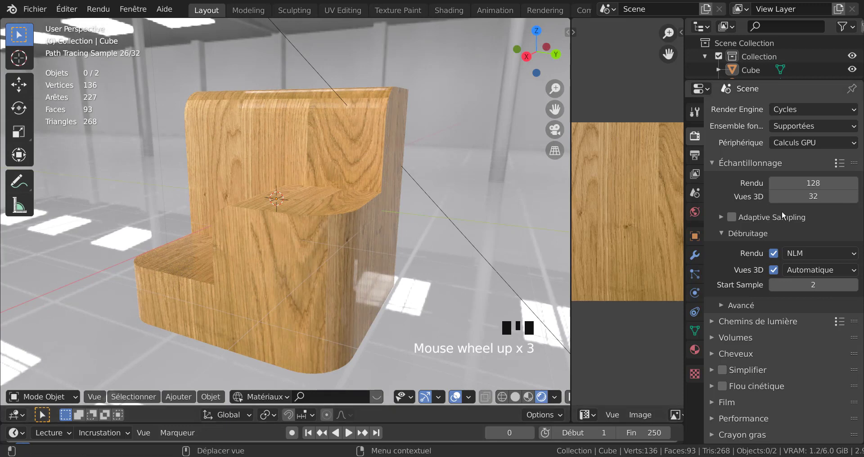
- Keep GPU compute as the render device and check the Cycles render device type in the system preferences
click(818, 141)
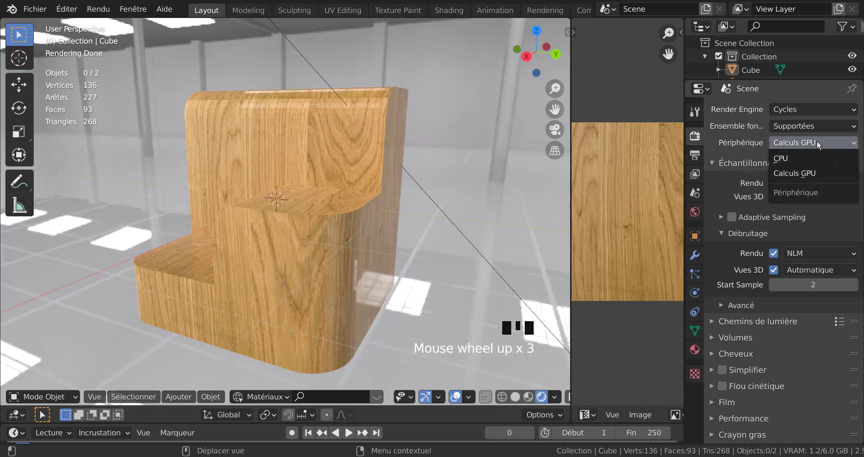
click(813, 175)
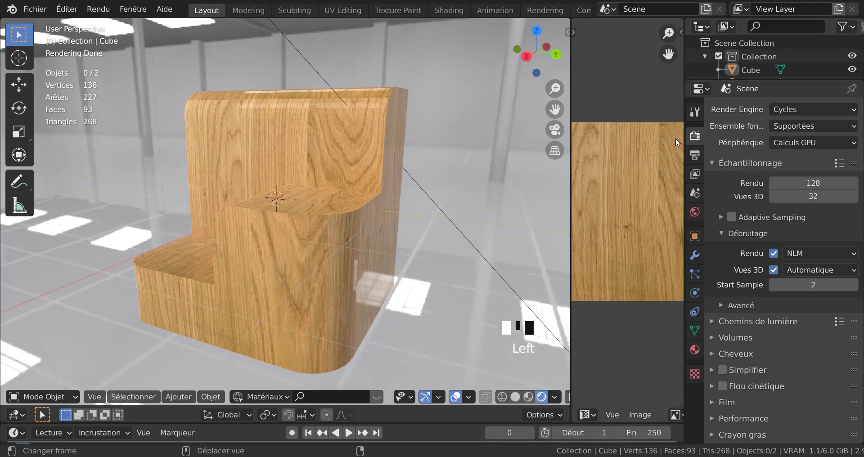
click(70, 10)
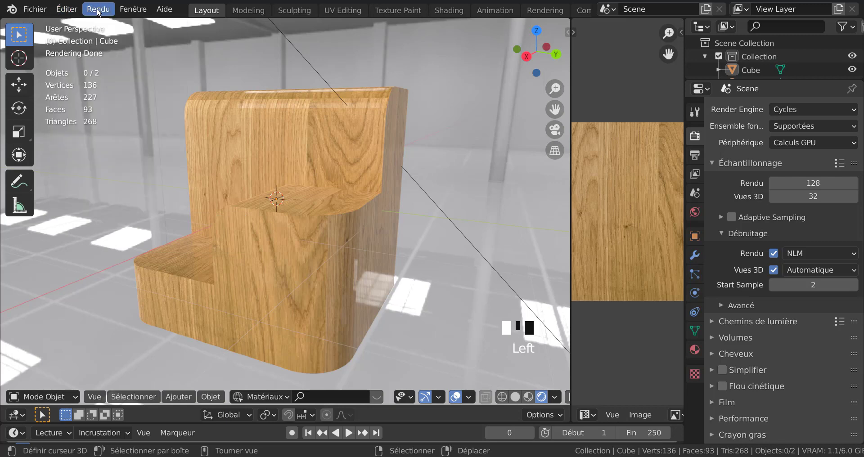
mouse_move(98, 12)
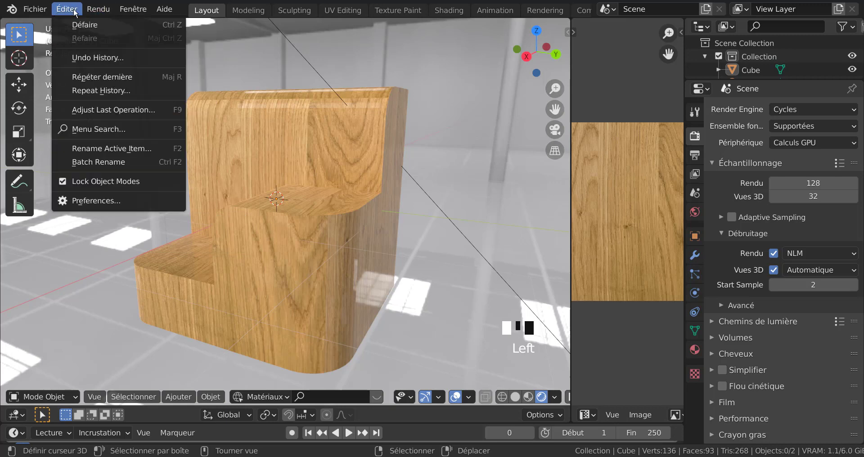
click(80, 200)
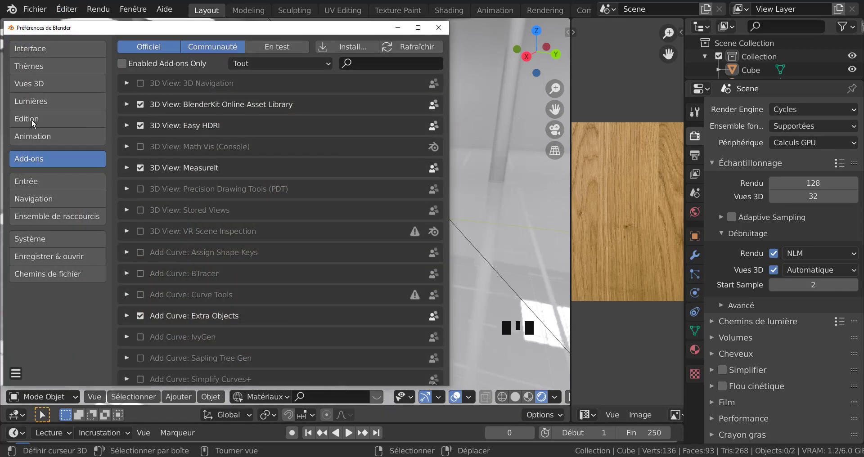
click(39, 238)
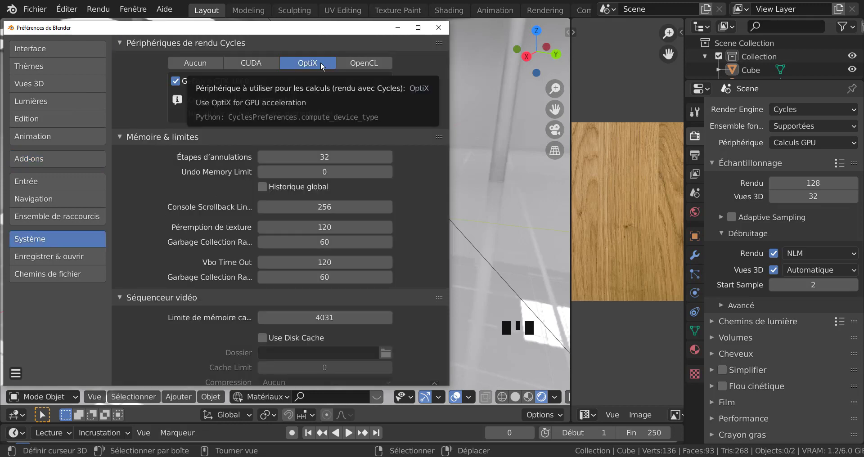
- Set the 3D viewport denoiser to OptiX and check the refreshed block from farther away
click(817, 271)
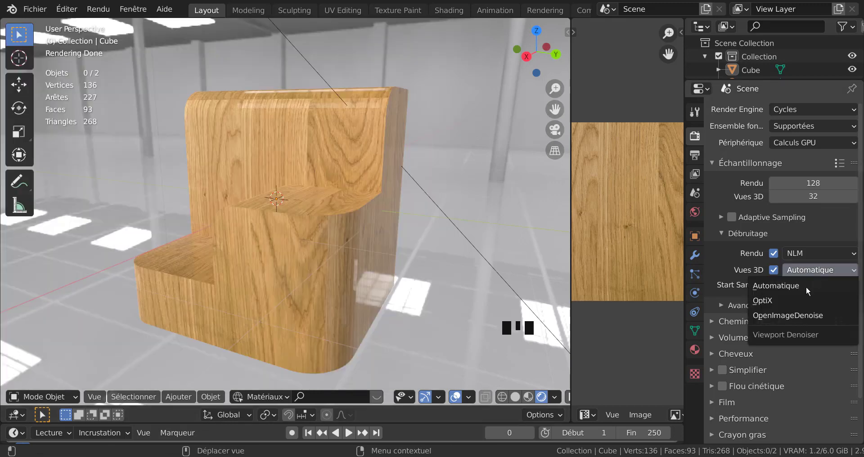
click(796, 301)
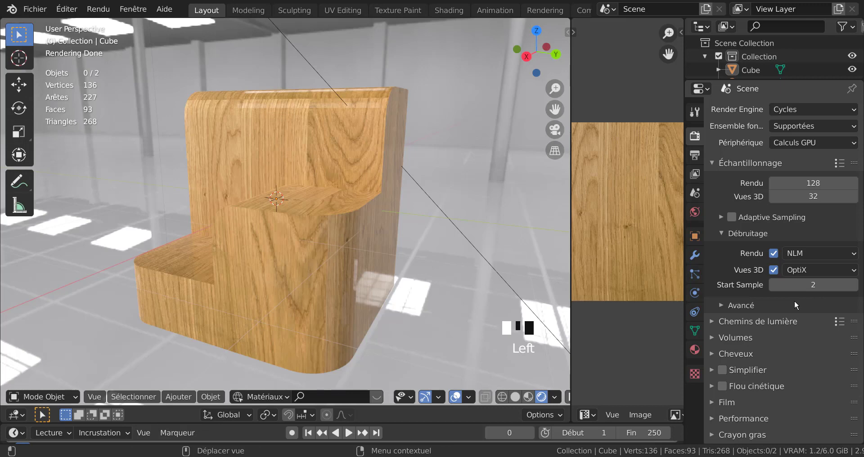
scroll(350, 243, down, 3)
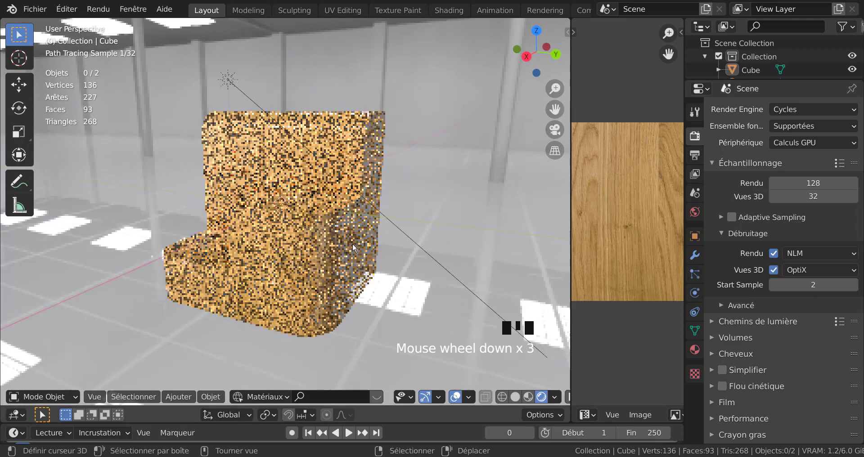
- Add a camera to the scene and align it to the current view of the oak block
click(178, 397)
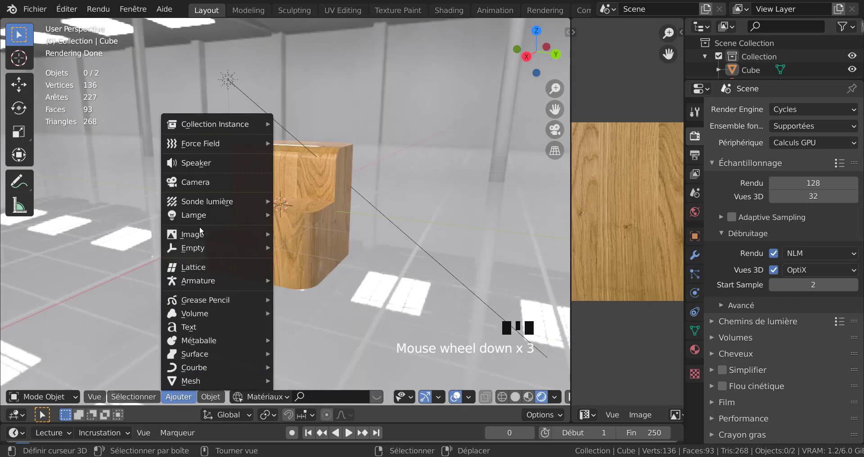
click(200, 182)
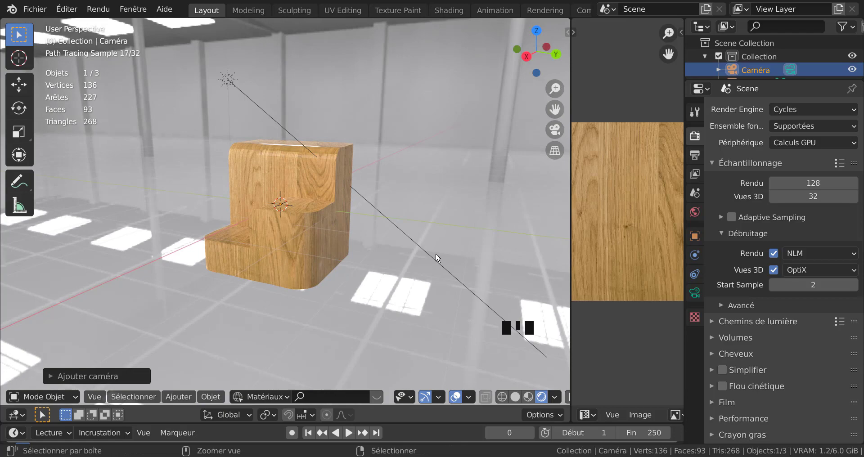
key(ctrl+alt+KP_0)
scroll(436, 255, up, 3)
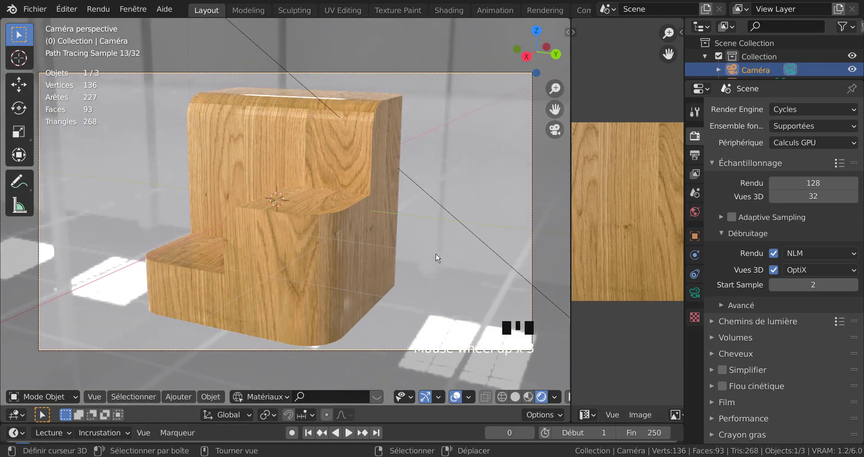
- Realign the camera to a higher viewpoint, far enough back to fit the whole block inside the frame
middle_drag(425, 246, 400, 301)
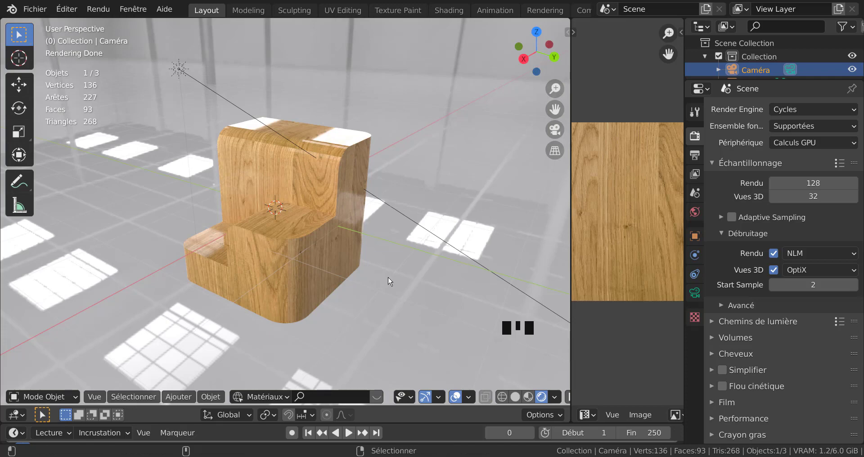
key(ctrl+alt+KP_0)
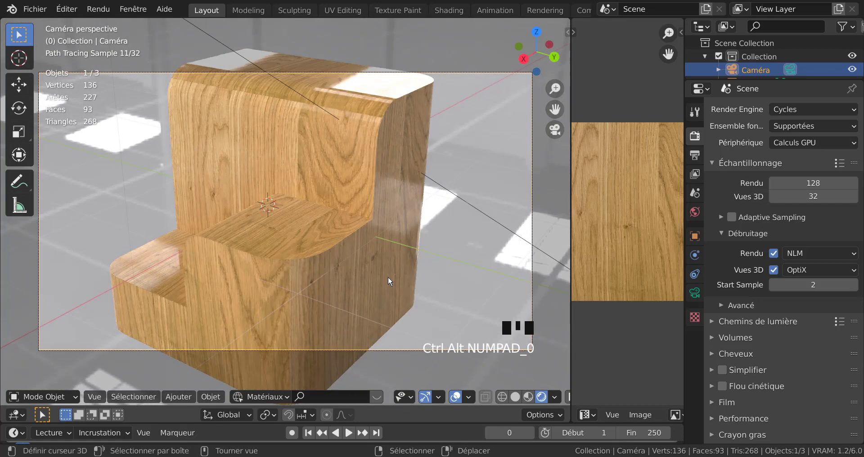
middle_drag(432, 241, 433, 243)
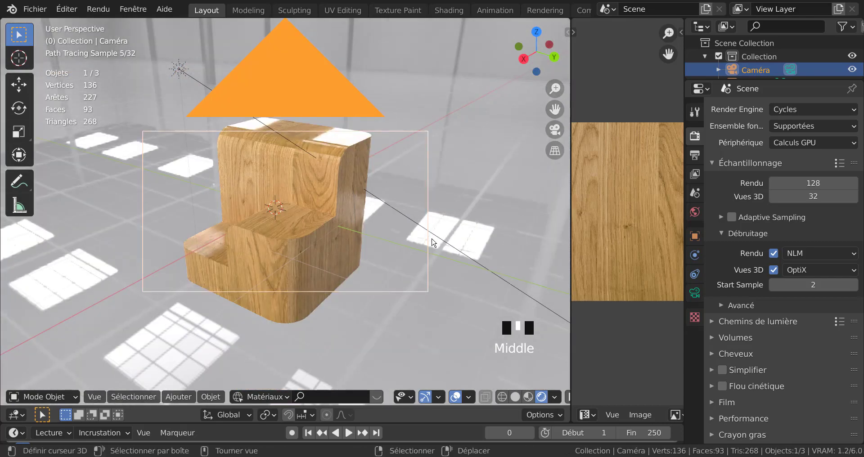
scroll(433, 243, down, 3)
scroll(432, 244, up, 1)
scroll(432, 243, down, 1)
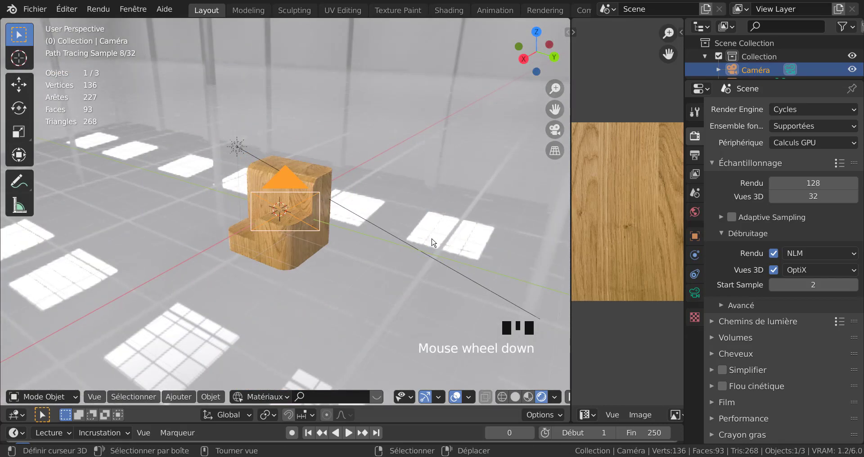
scroll(432, 243, up, 1)
key(ctrl+alt+KP_0)
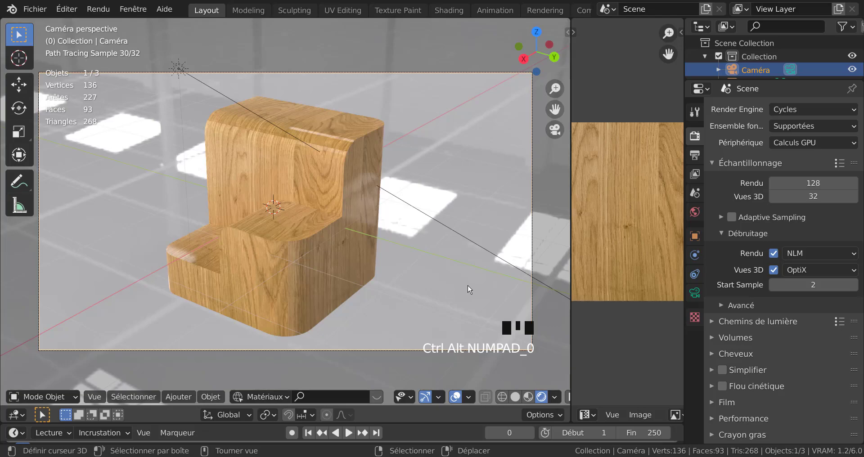
- Render the camera view, examine the whole image, and return to the 3D viewport, widening it over the image editor
key(F12)
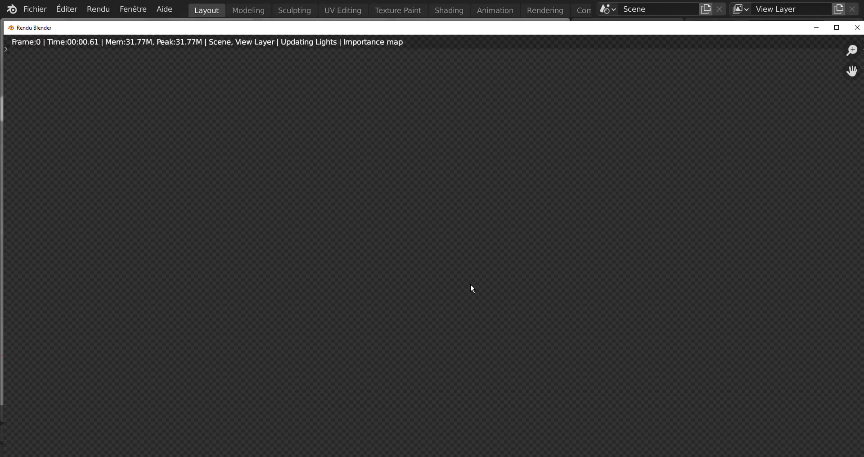
scroll(764, 354, down, 2)
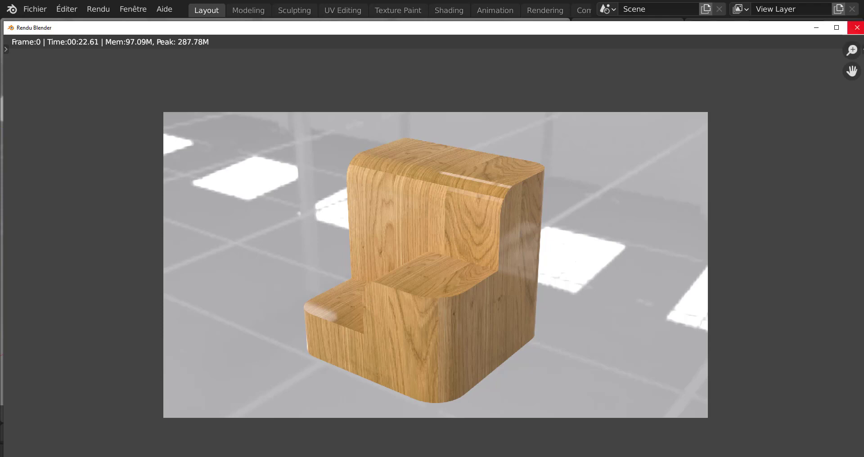
click(858, 28)
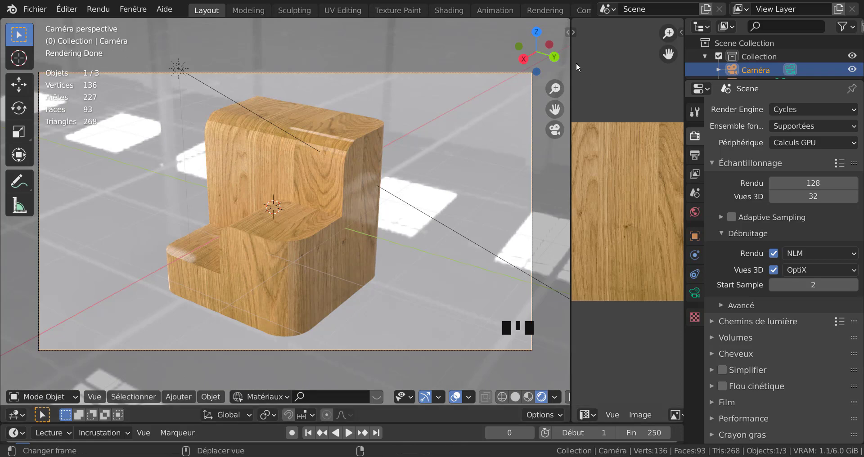
drag(572, 68, 640, 68)
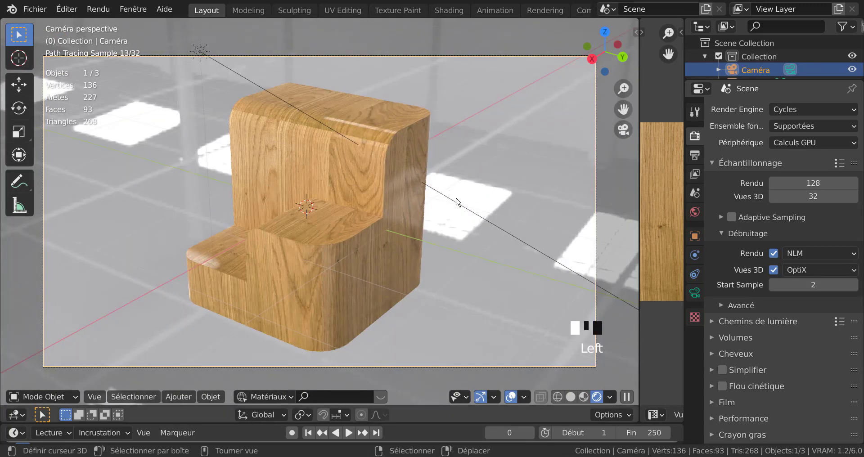